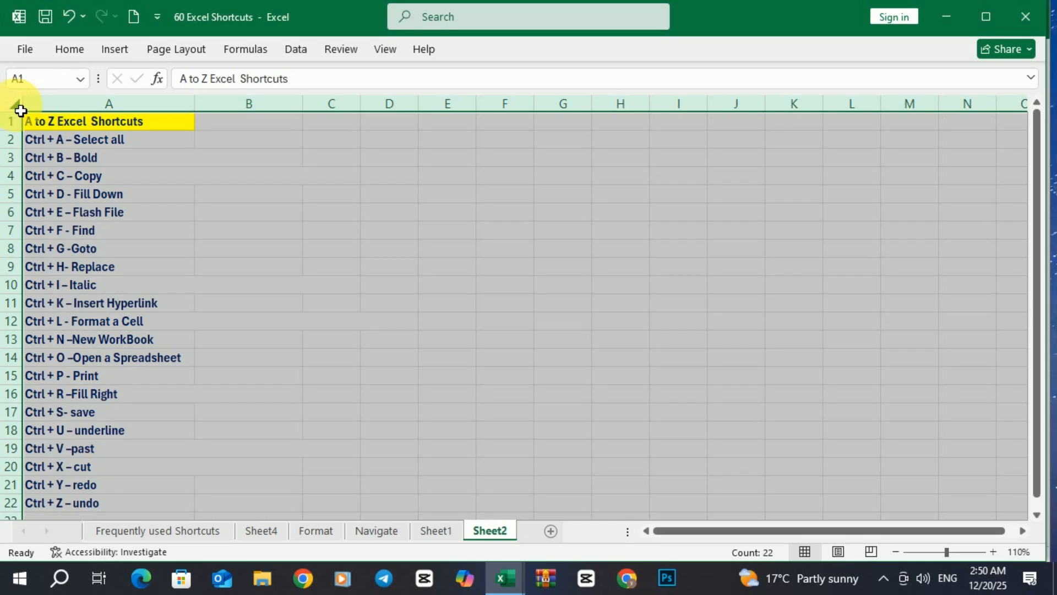
left_click(153, 215)
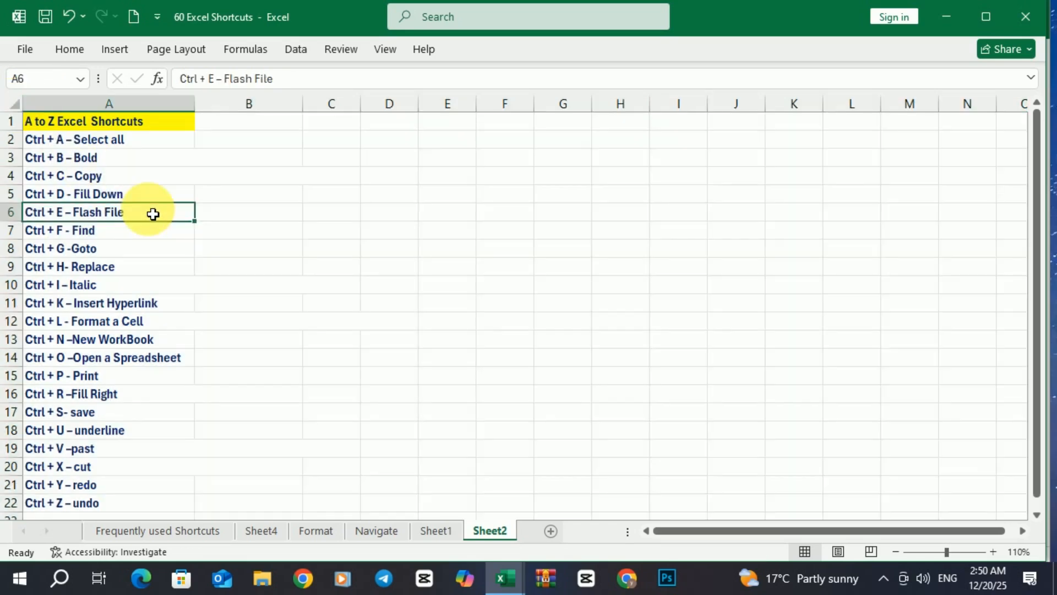
left_click(57, 121)
left_click_drag(57, 138, 57, 504)
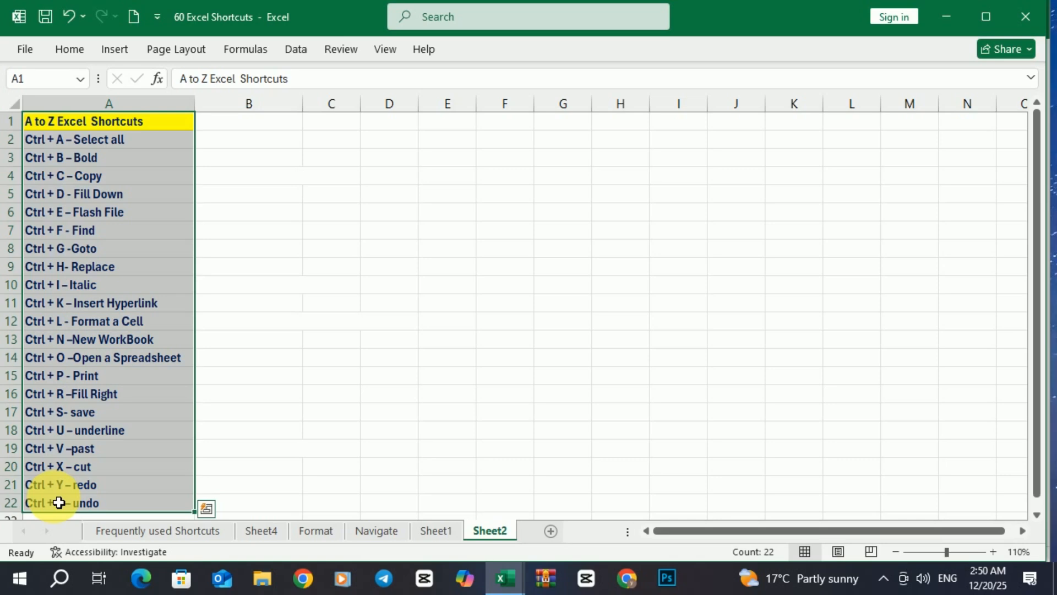
key("ctrl+b")
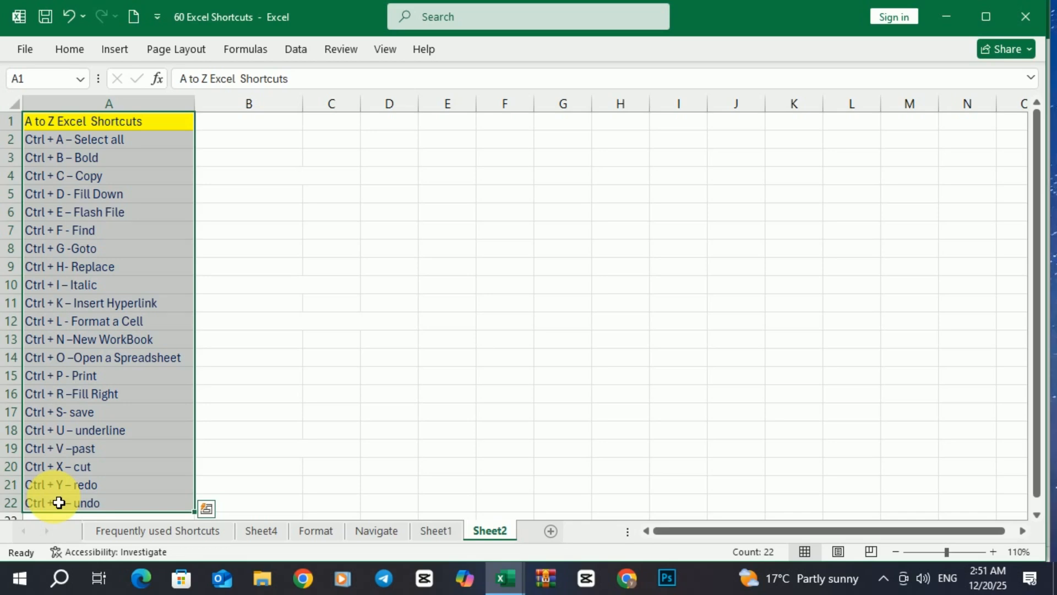
key("ctrl+b")
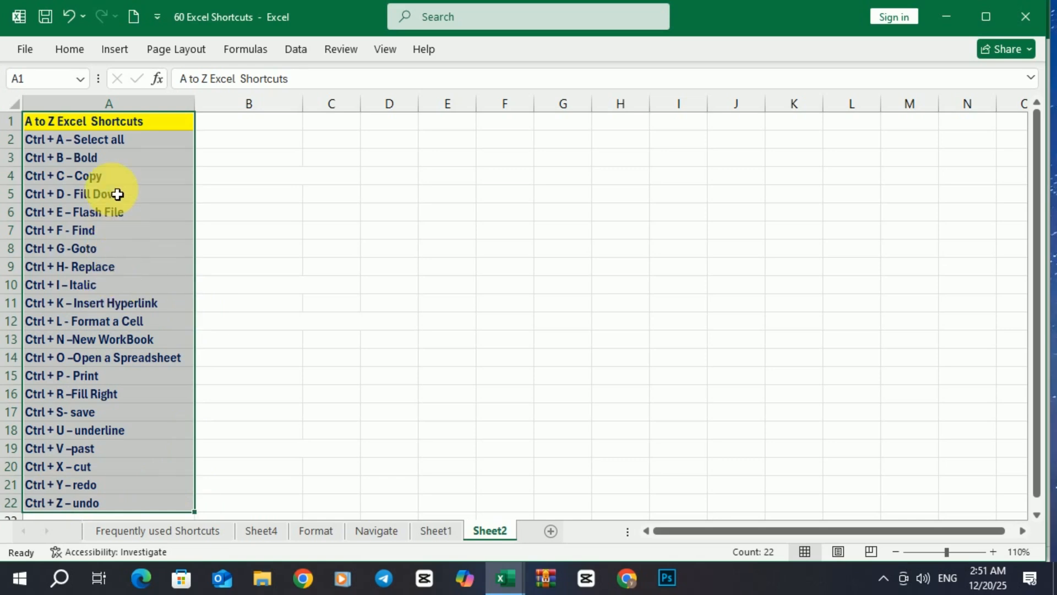
left_click(75, 48)
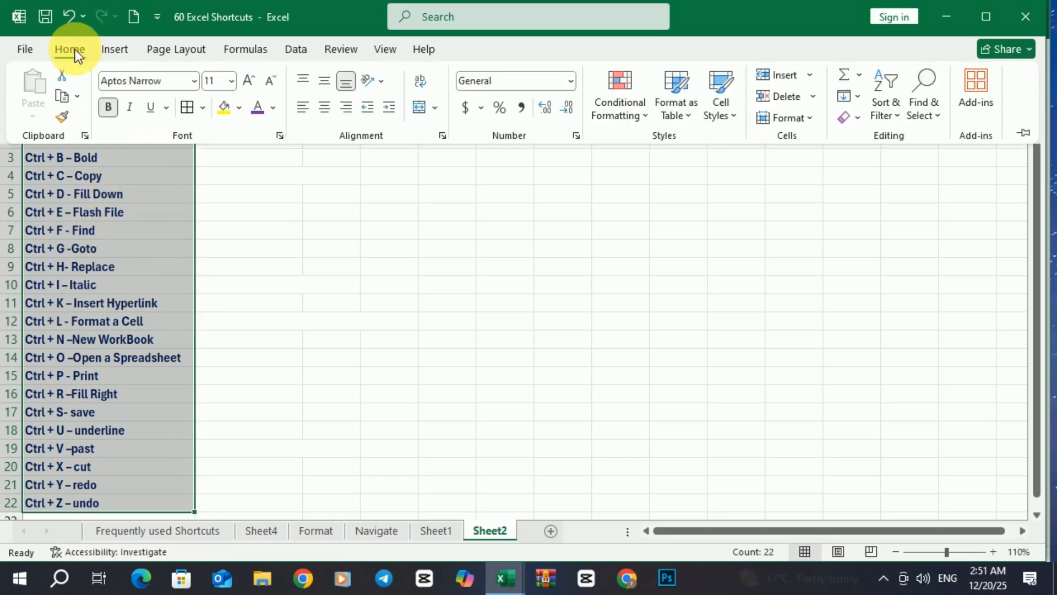
left_click(108, 108)
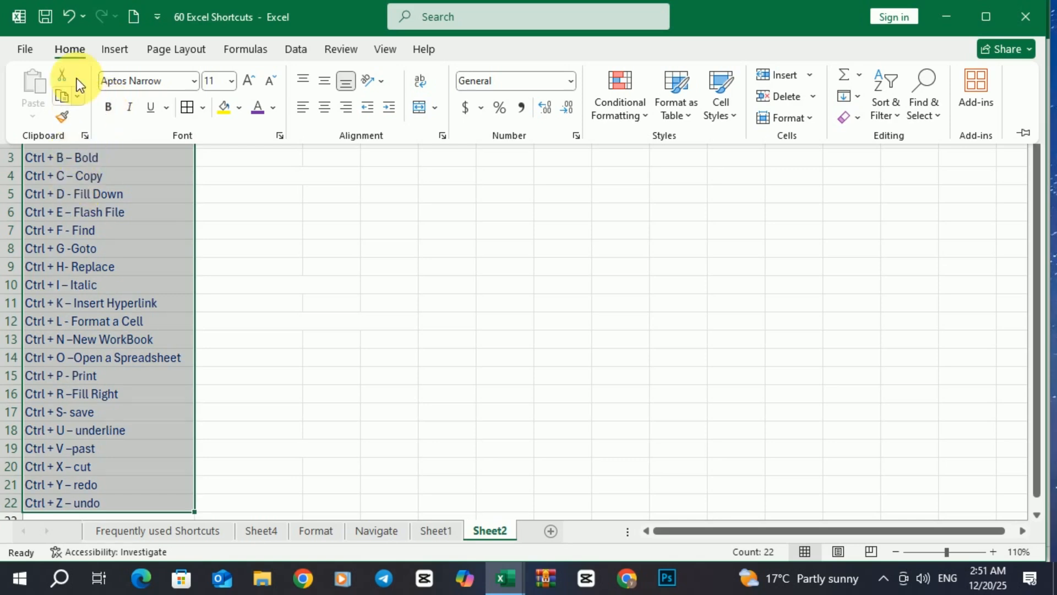
left_click(108, 107)
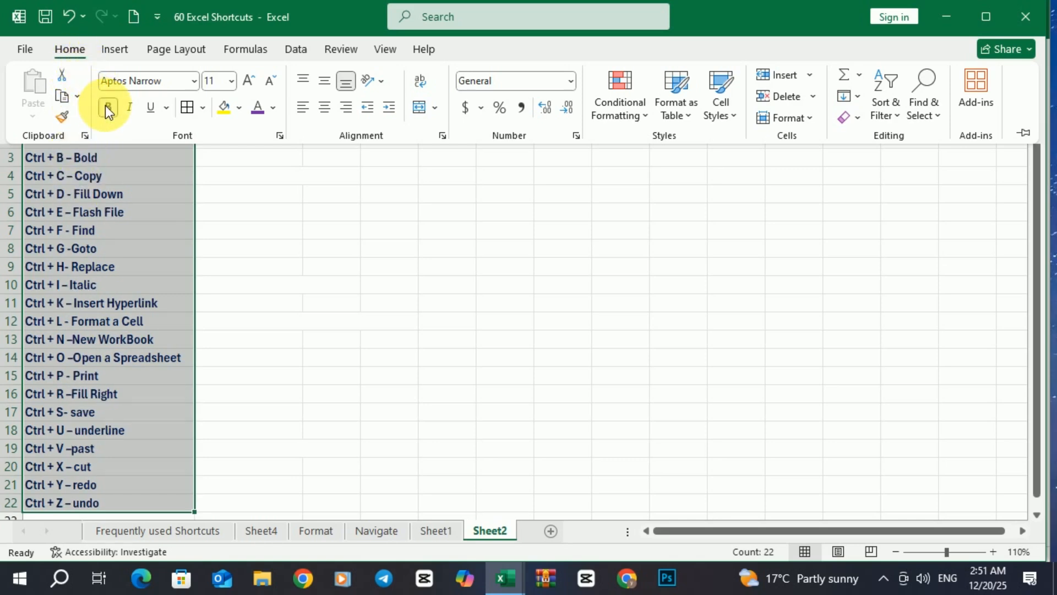
left_click(124, 182)
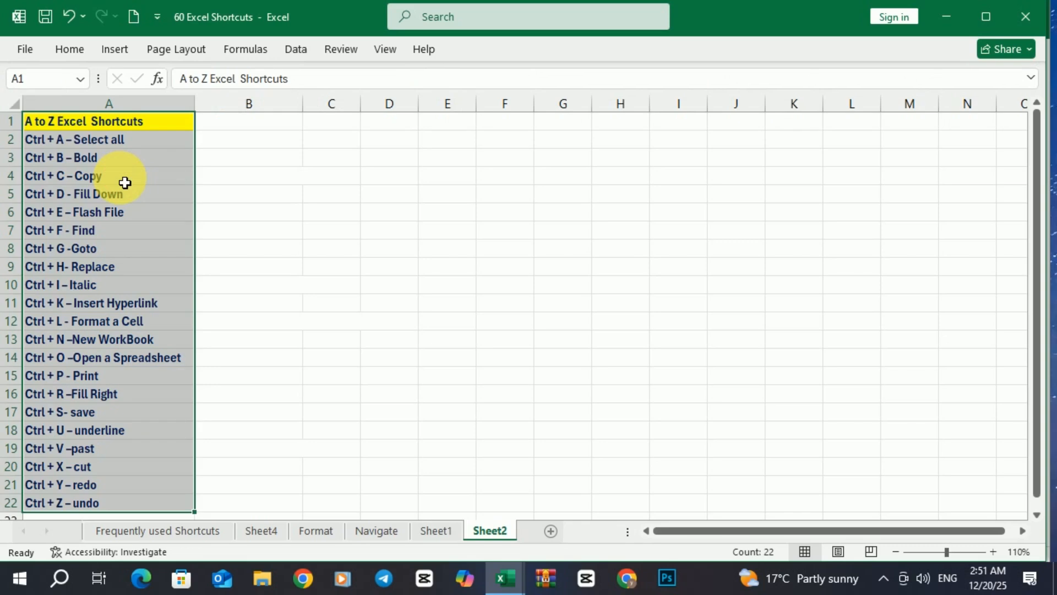
left_click(124, 173)
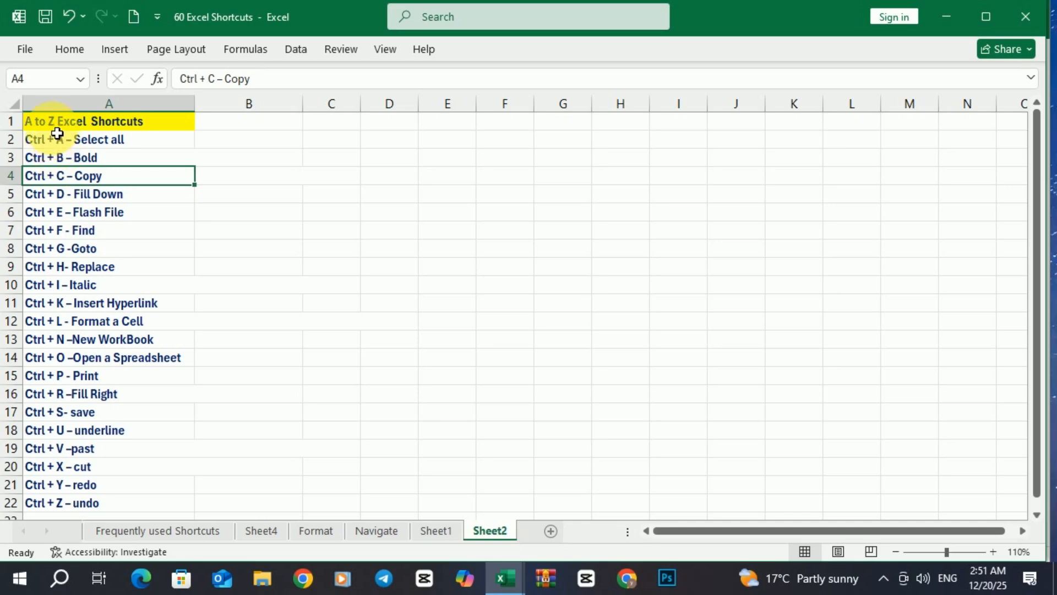
left_click_drag(52, 118, 59, 267)
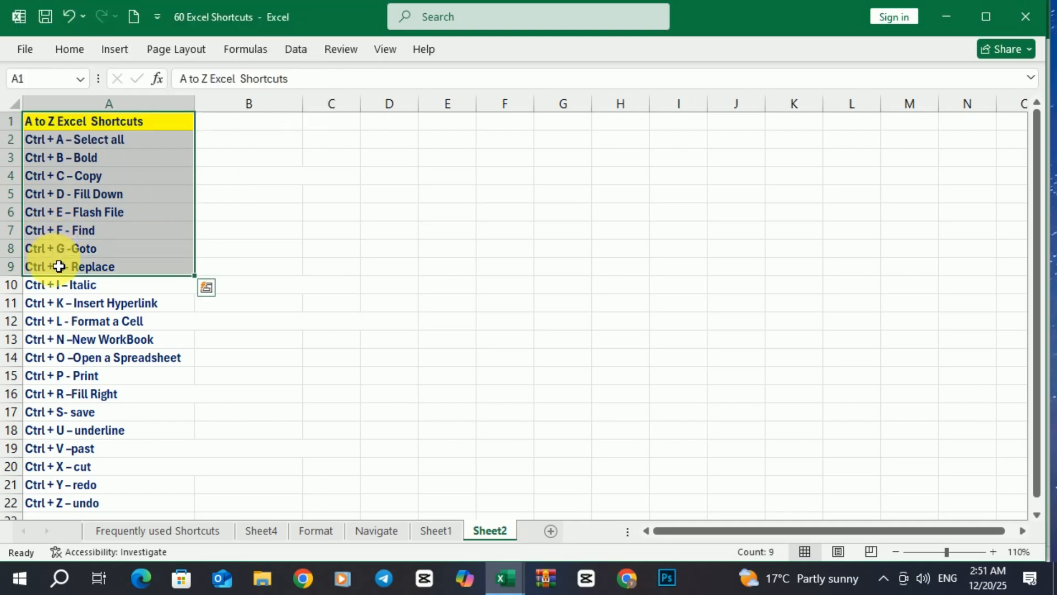
key("ctrl+c")
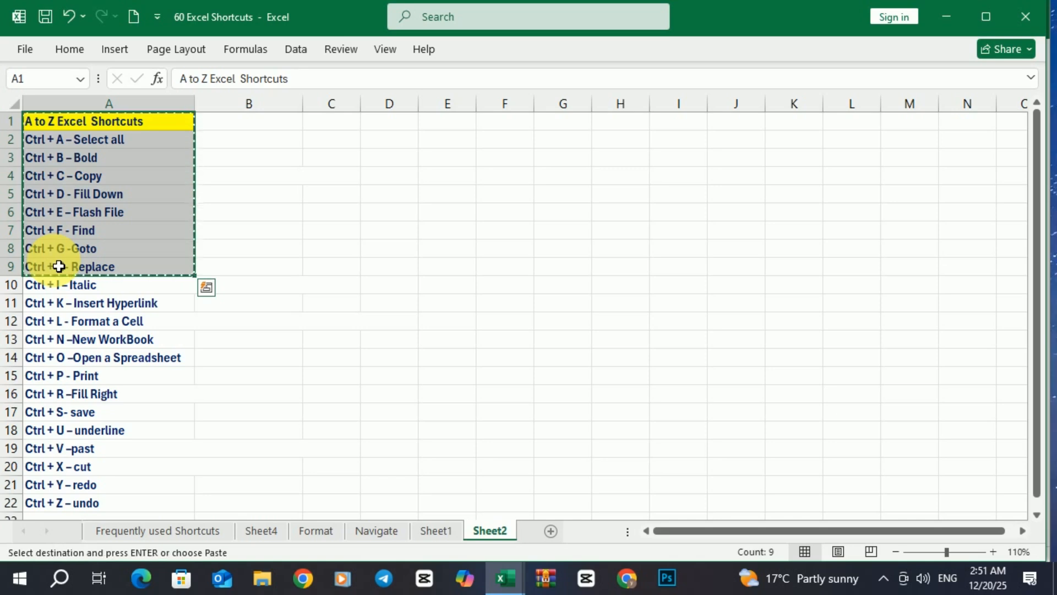
left_click(267, 128)
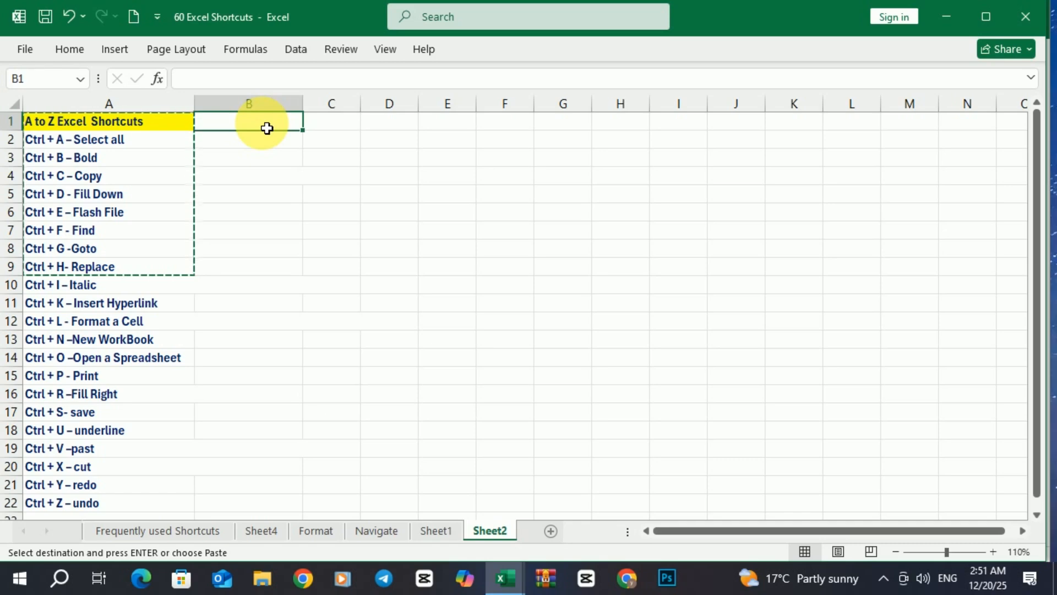
key("ctrl+v")
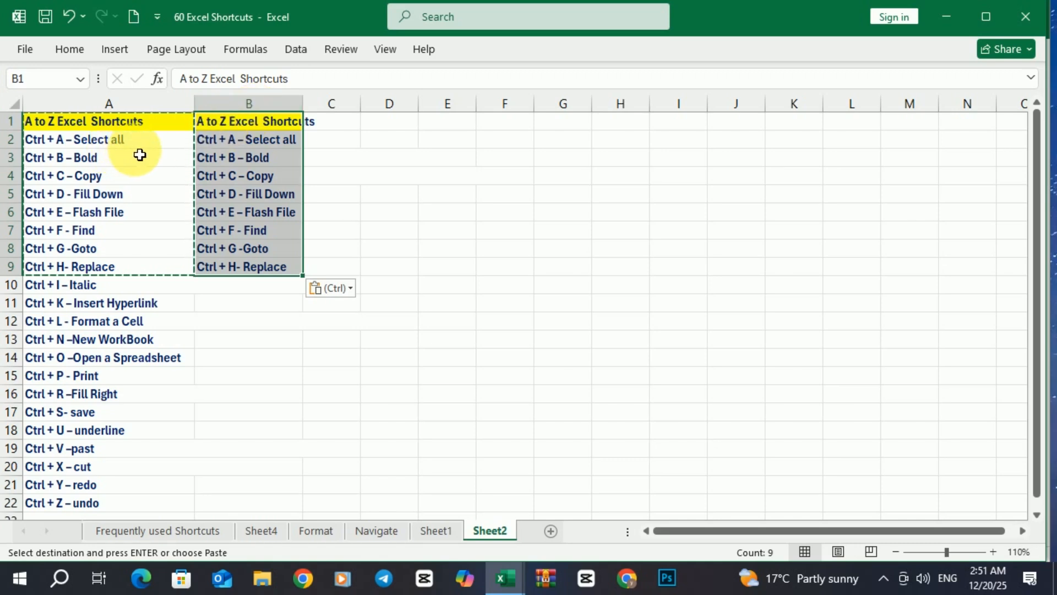
key("ctrl+z")
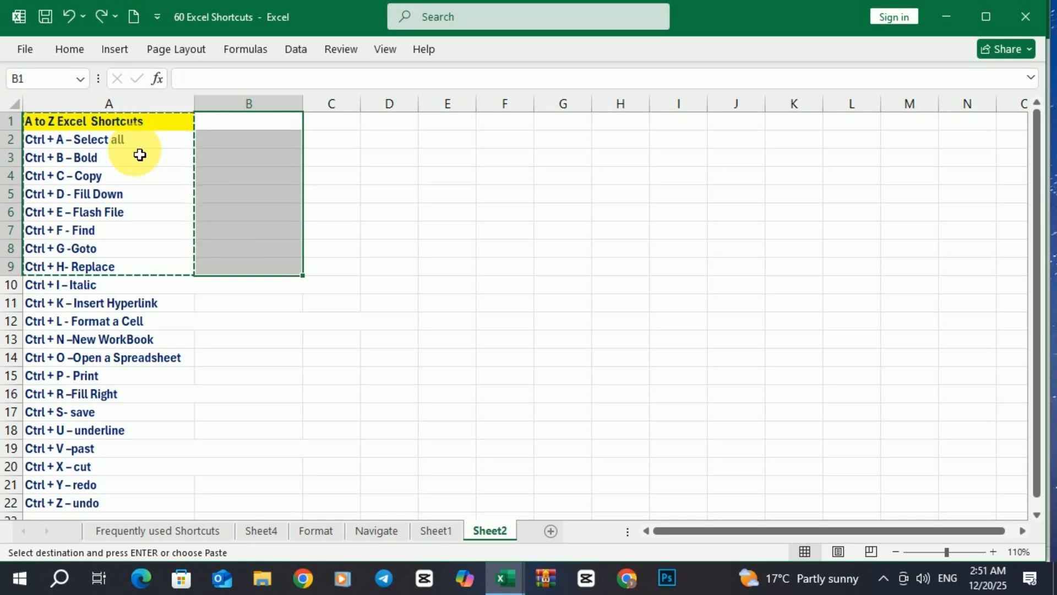
double_click(410, 250)
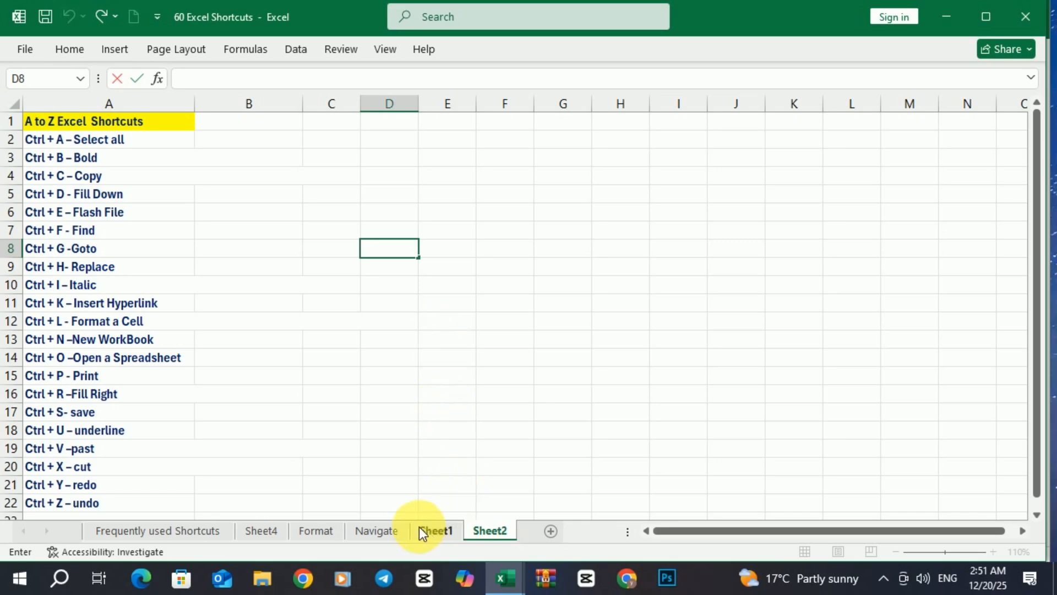
Switch to the 60 Excel Shortcuts2018 workbook and select the first column G14:G20 of the name table
mouse_move(497, 574)
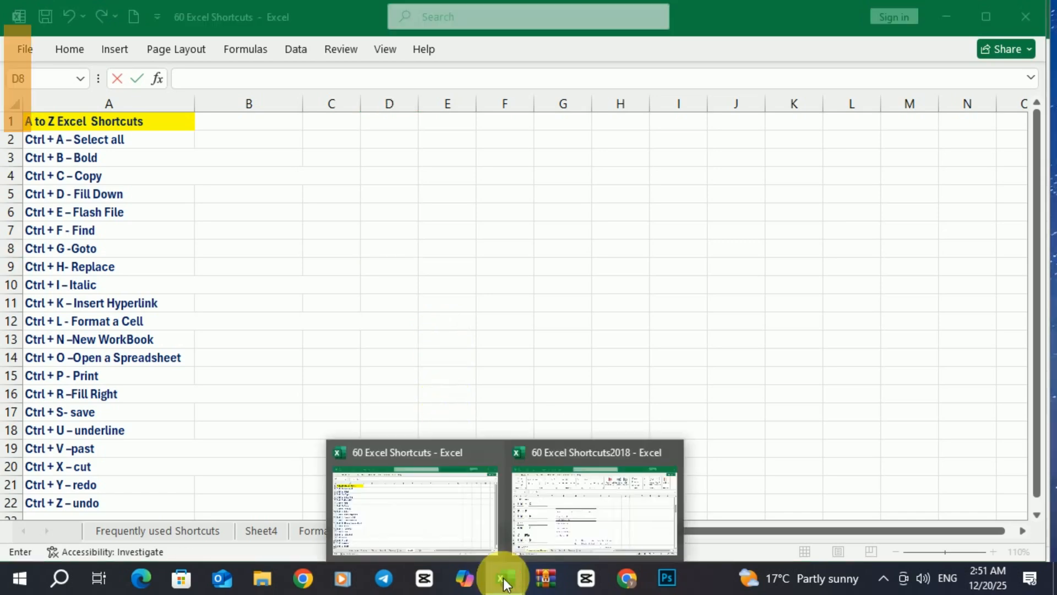
left_click(584, 524)
left_click(255, 333)
left_click(453, 415)
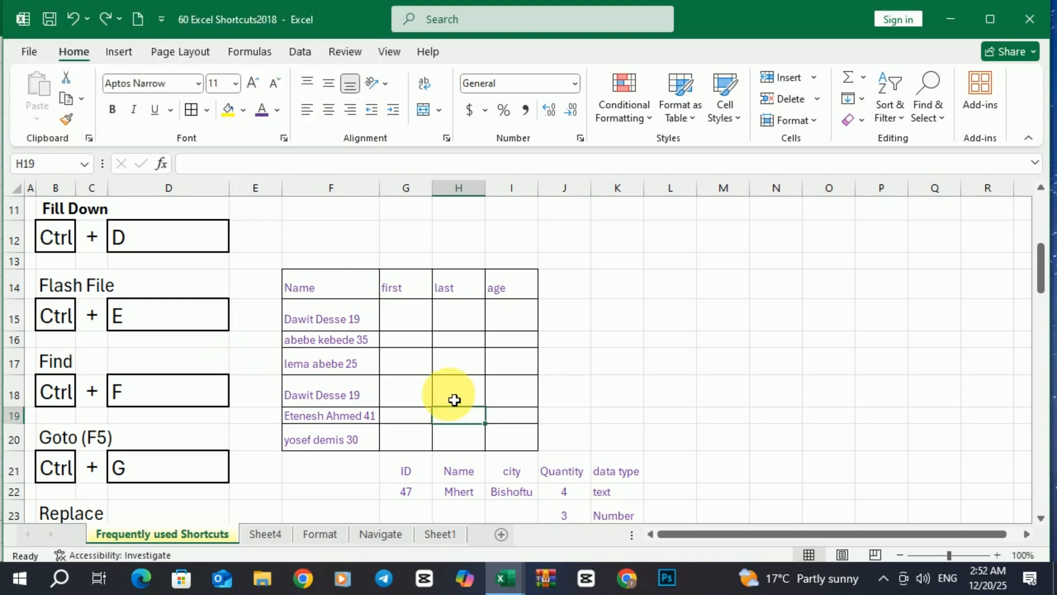
left_click(405, 294)
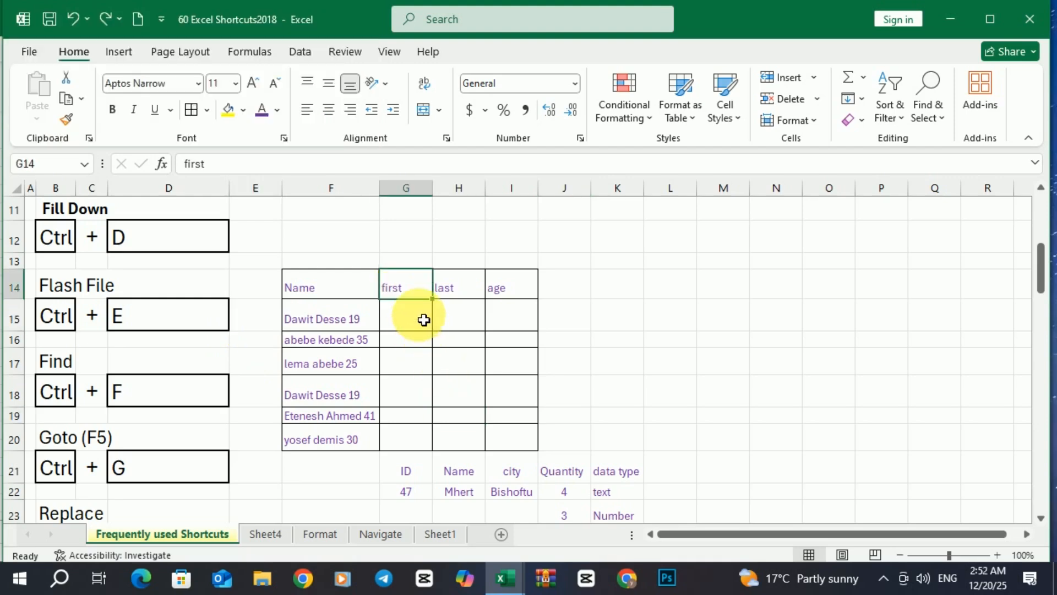
left_click_drag(410, 298, 408, 450)
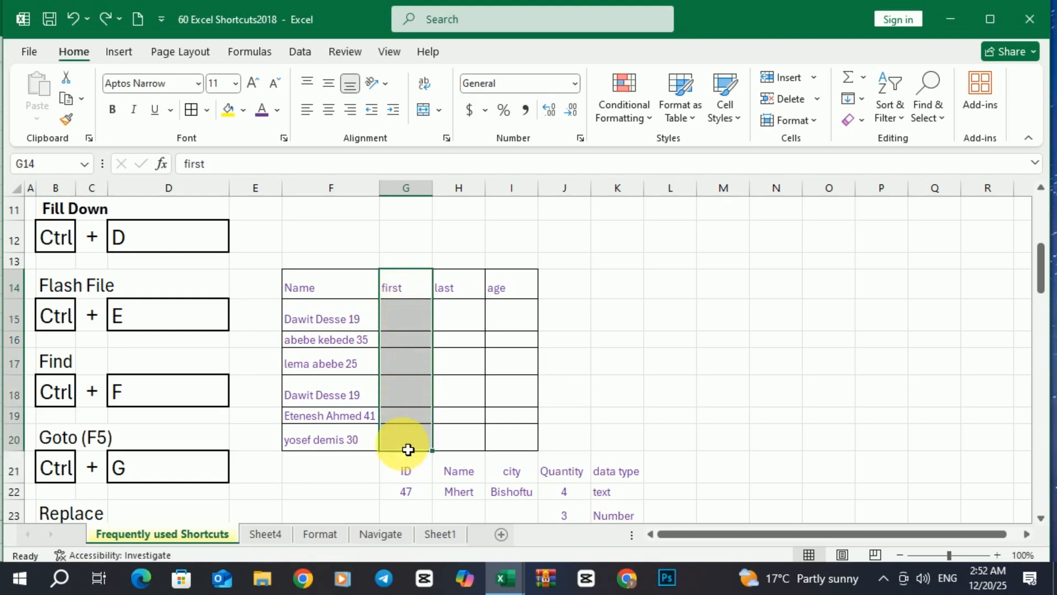
Try a Ctrl+E fill on the first column, then undo it
key("ctrl+f")
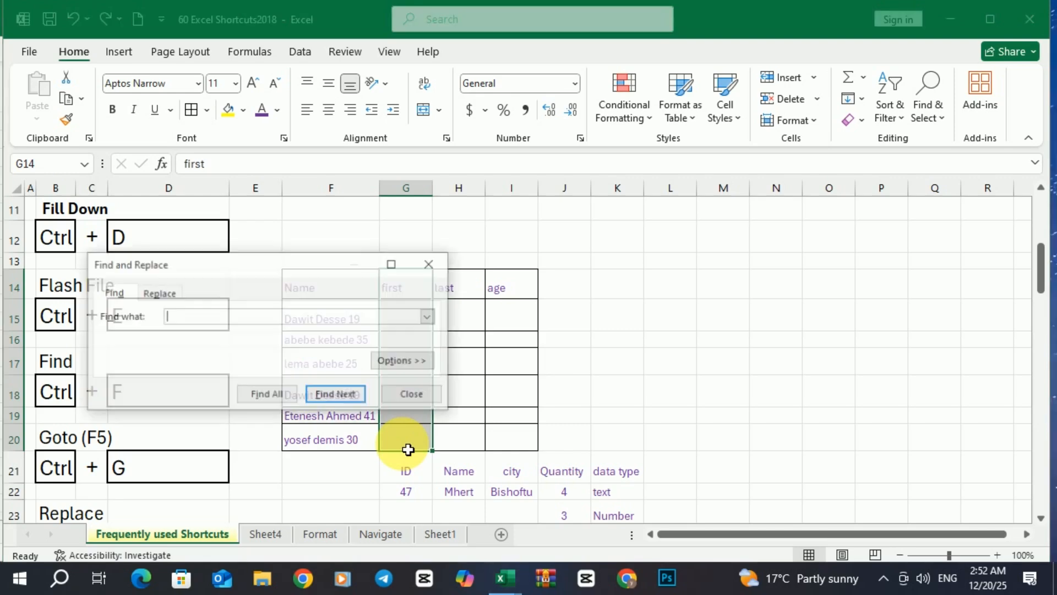
left_click(429, 267)
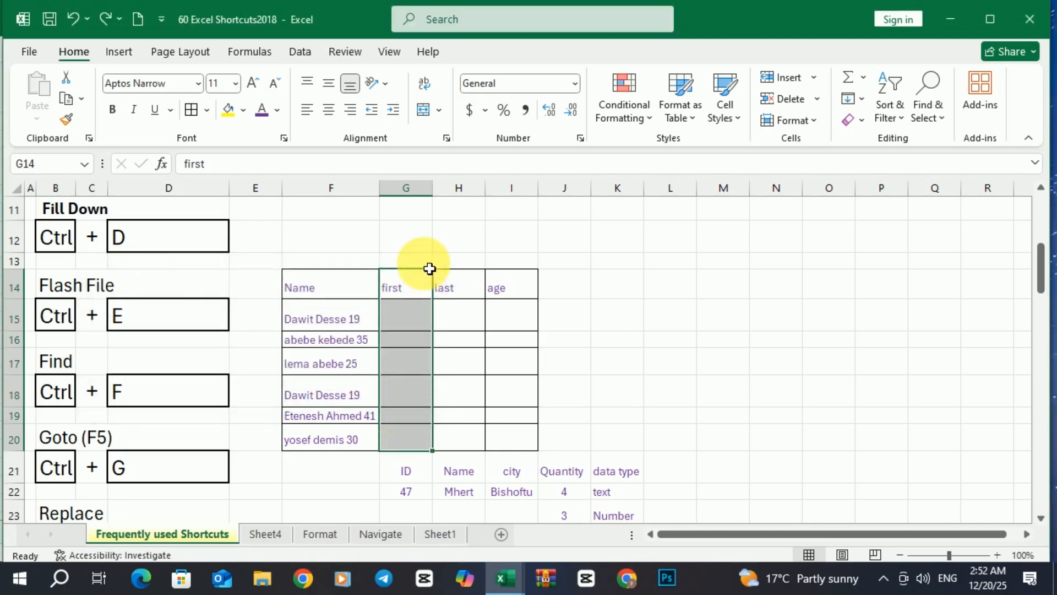
key("ctrl+e")
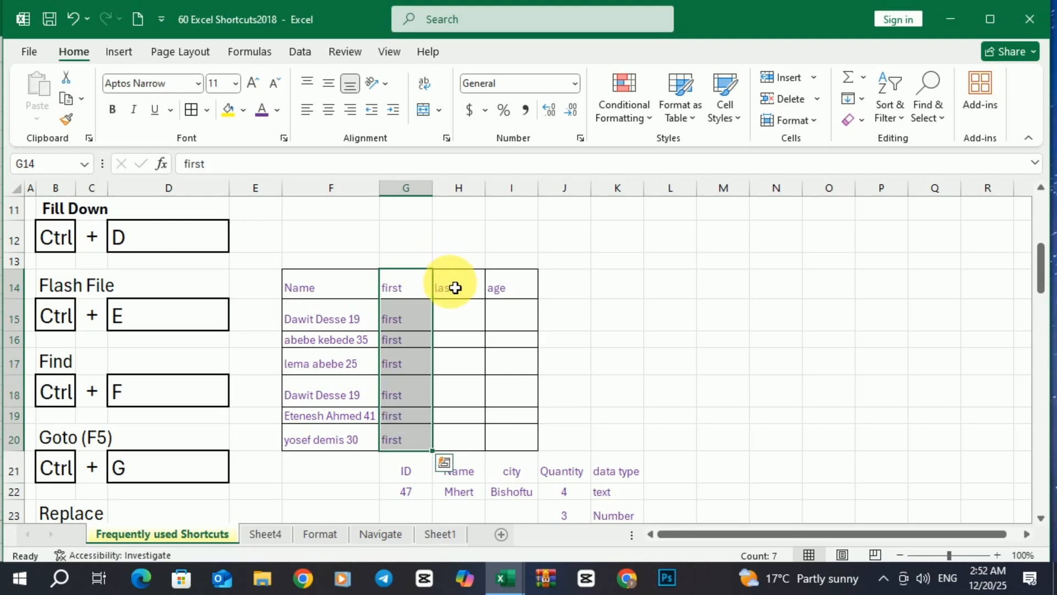
left_click(448, 283)
left_click(507, 296)
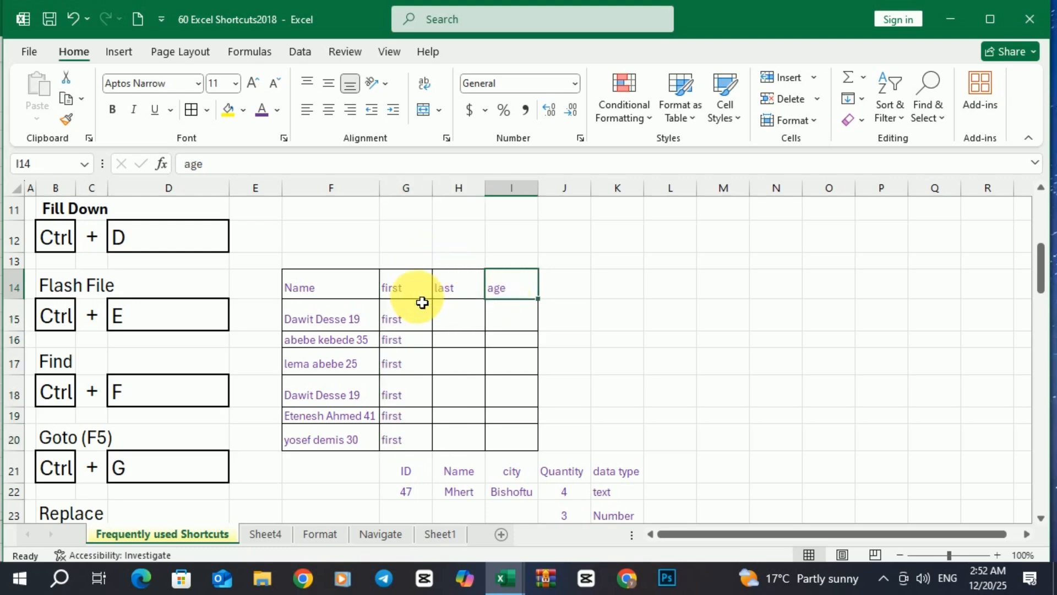
left_click(74, 21)
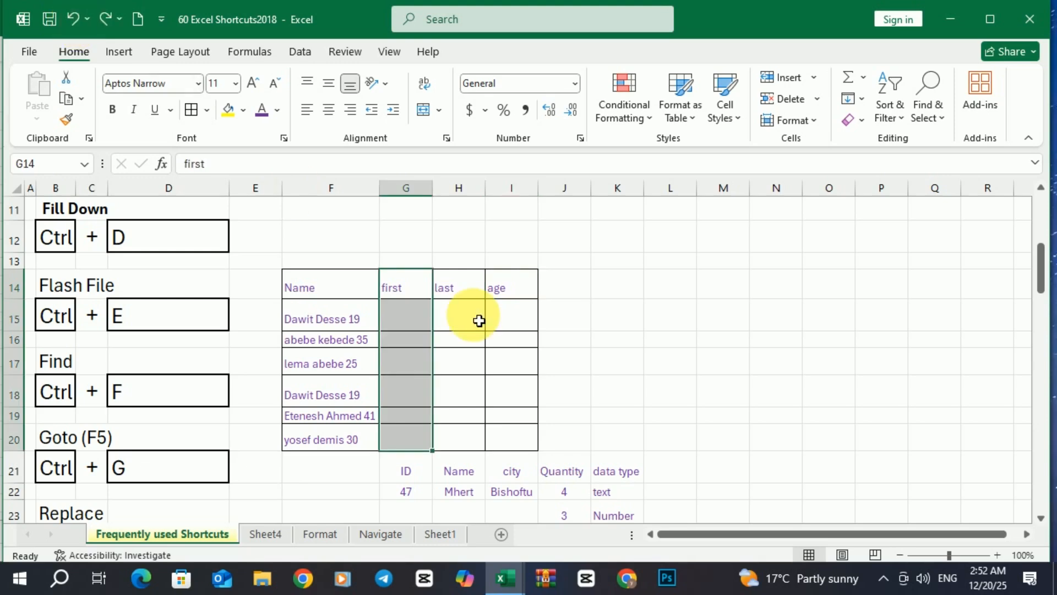
Fill the first, last and age headers from G14:I14 down through row 20 with Ctrl+D
left_click_drag(406, 291, 504, 439)
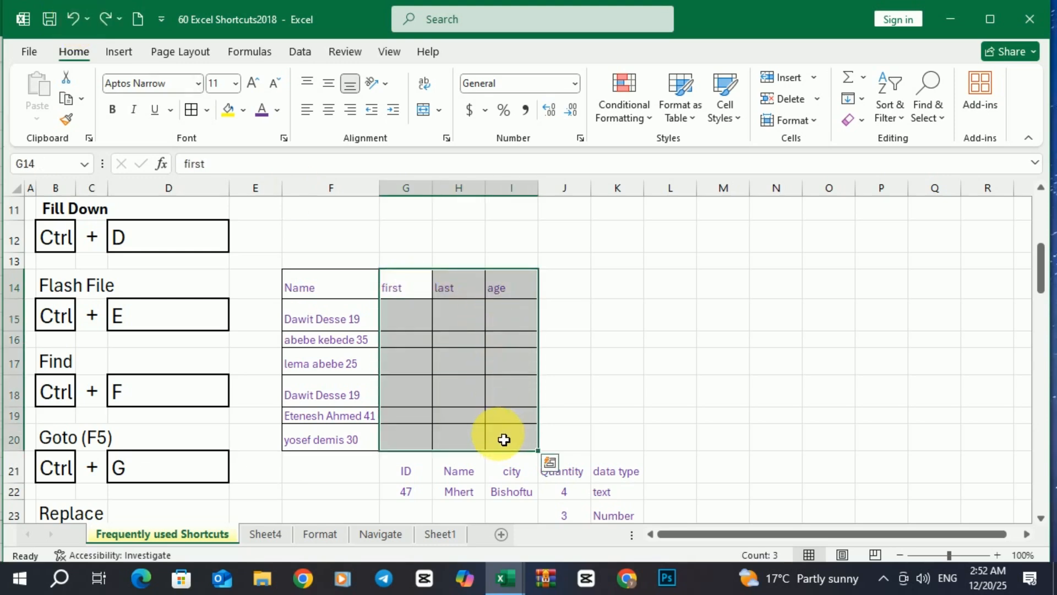
key("ctrl+d")
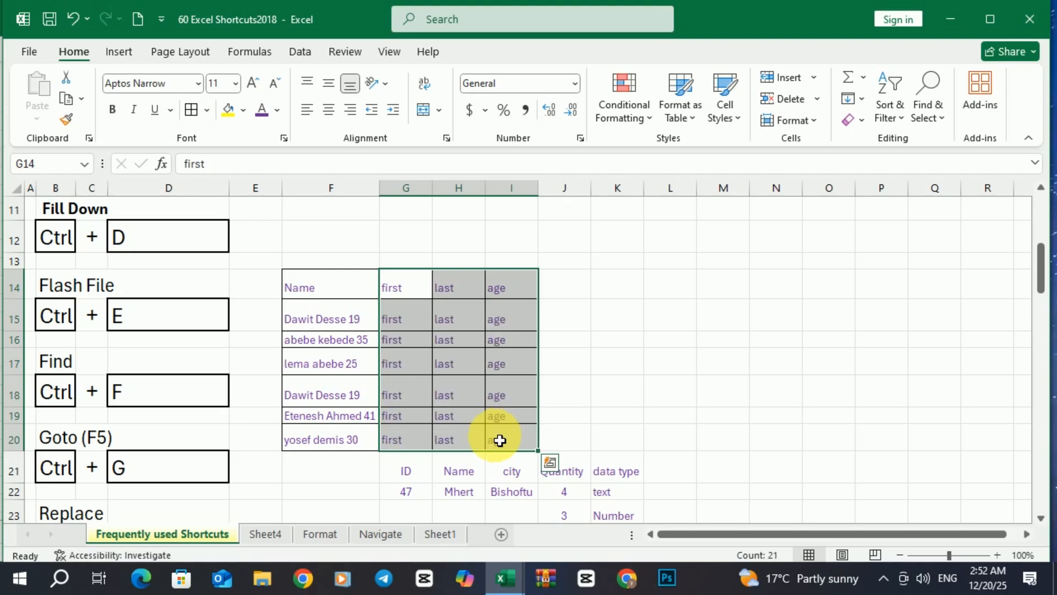
left_click(586, 353)
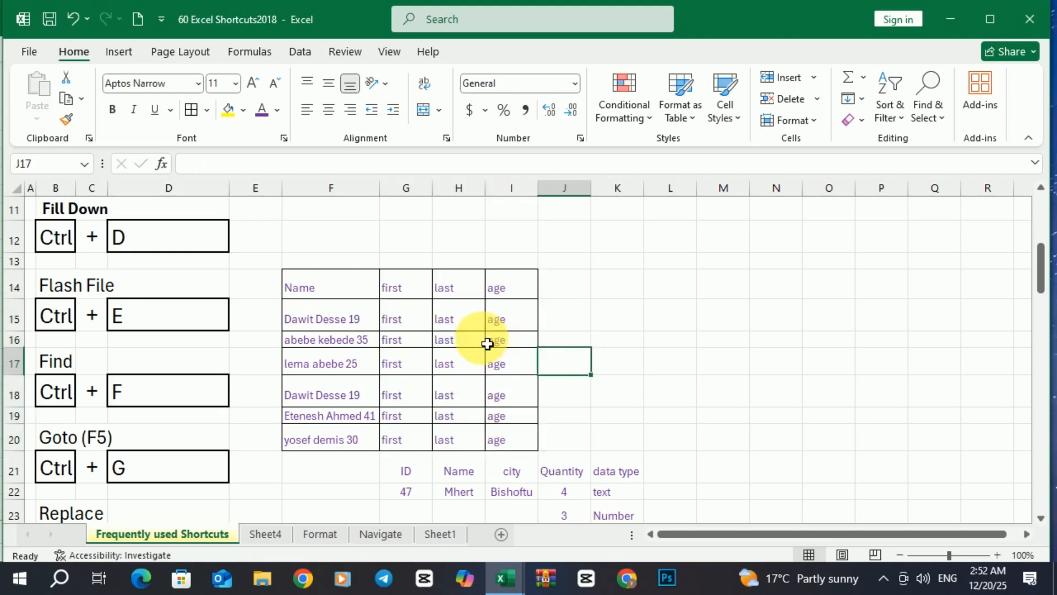
Undo the fill-down, then flash-fill first names into G15:G20 from a typed example
left_click(73, 19)
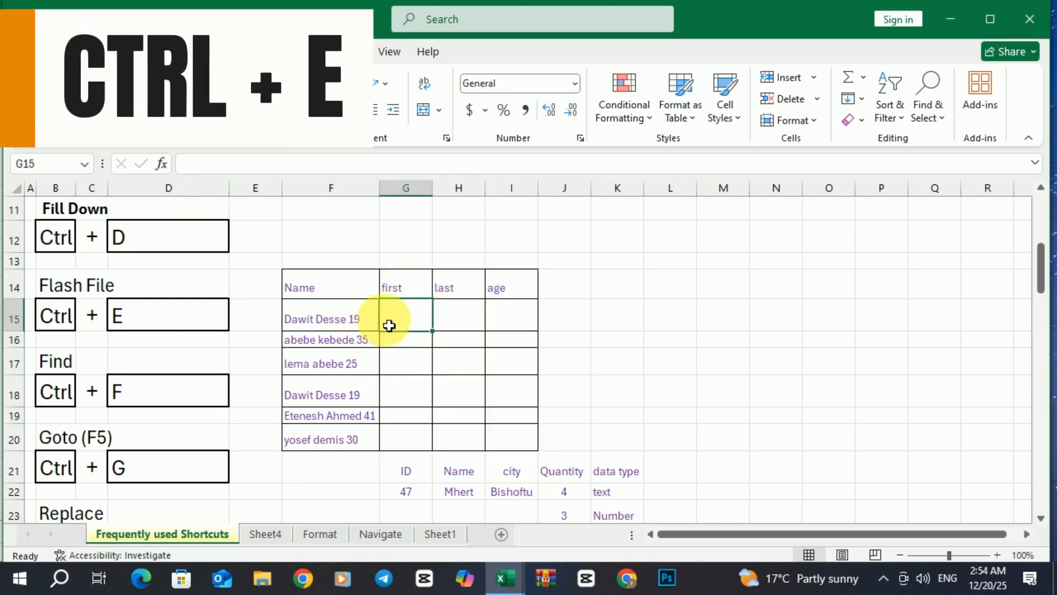
left_click(467, 330)
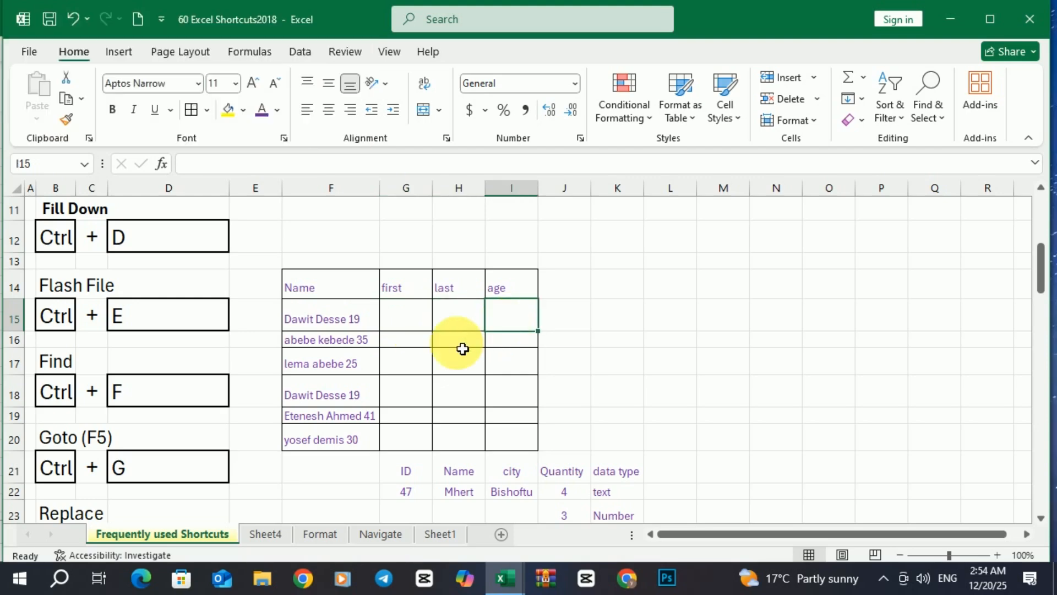
left_click(421, 346)
left_click(474, 358)
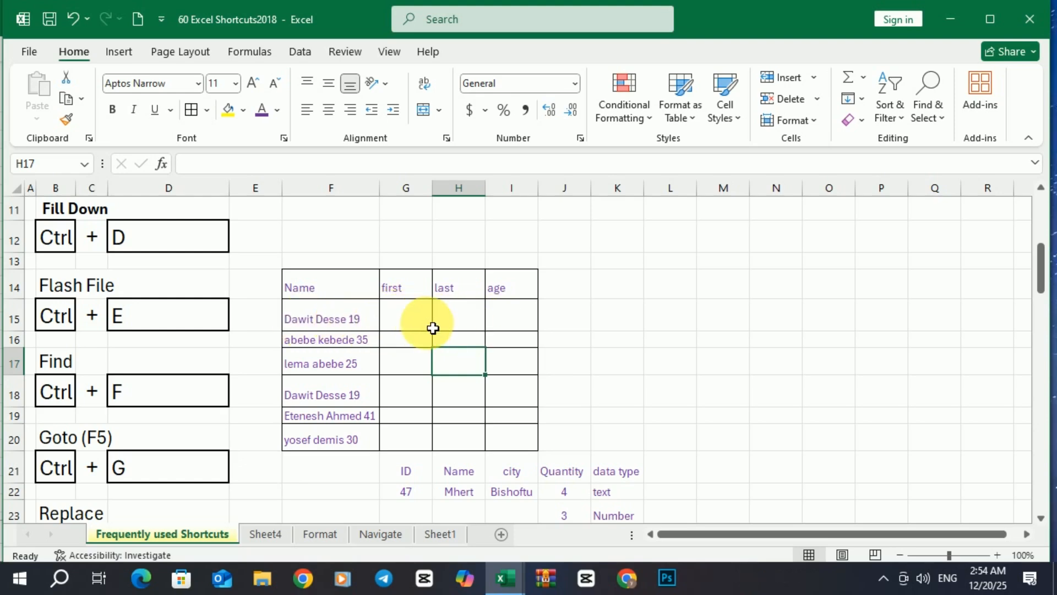
left_click(412, 330)
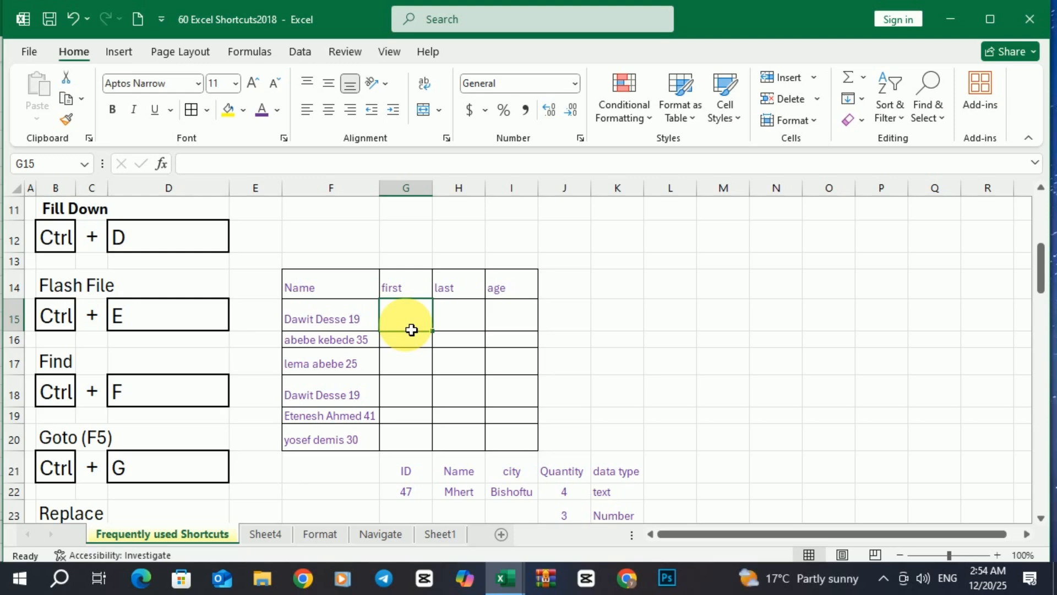
type("Dawit")
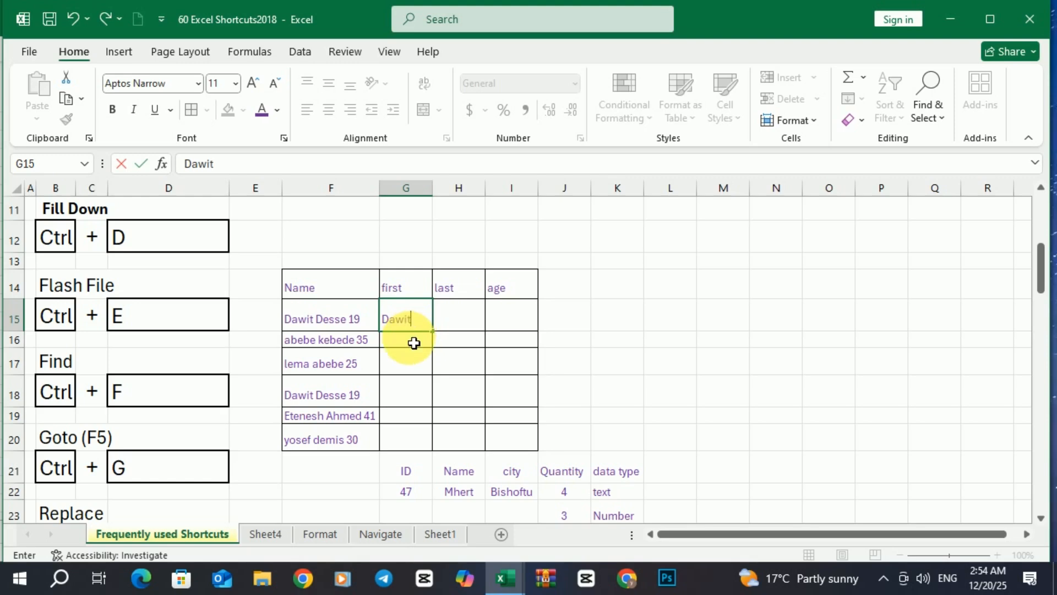
left_click_drag(407, 325, 407, 445)
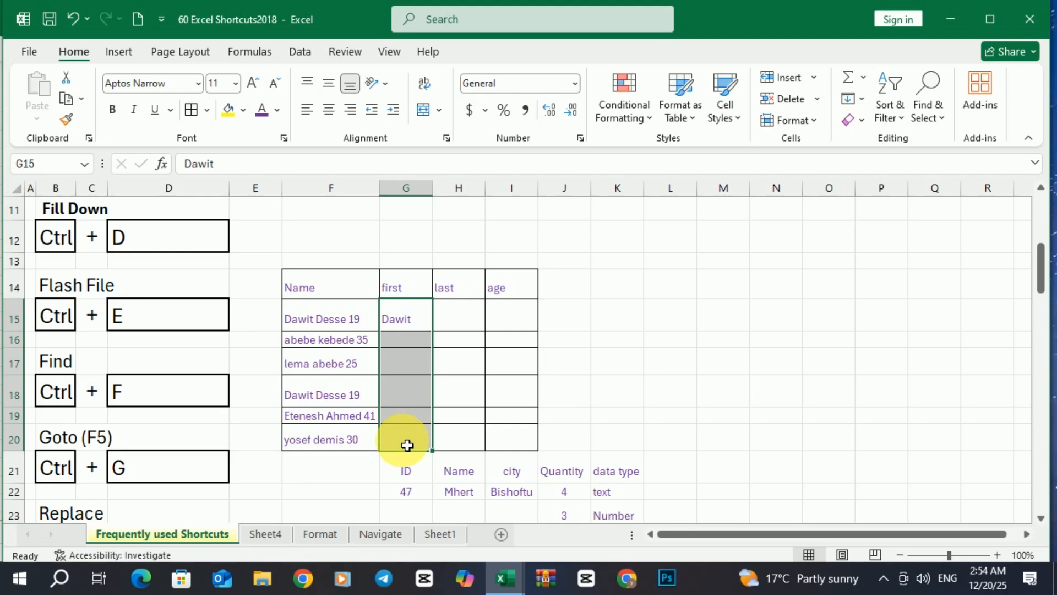
key("ctrl+e")
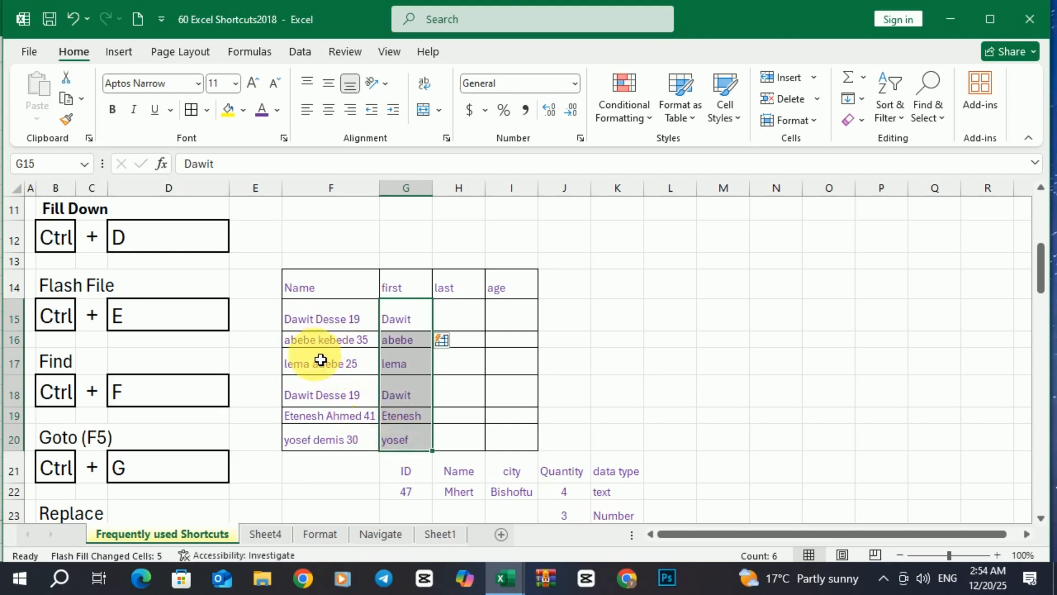
Flash-fill the surnames into H15:H20 from an example surname typed in H15
left_click(461, 315)
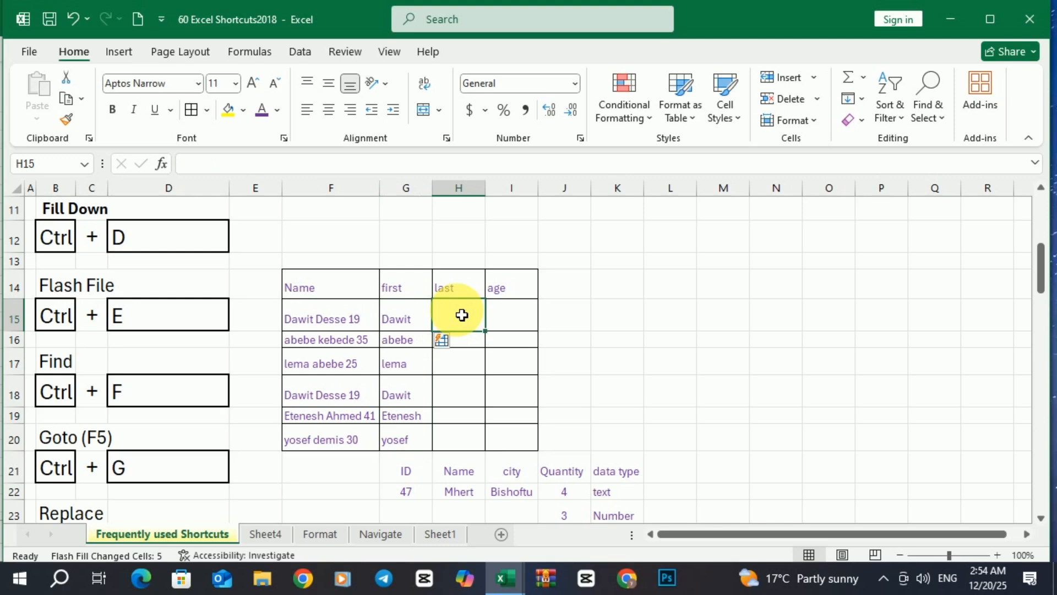
type("Dawit")
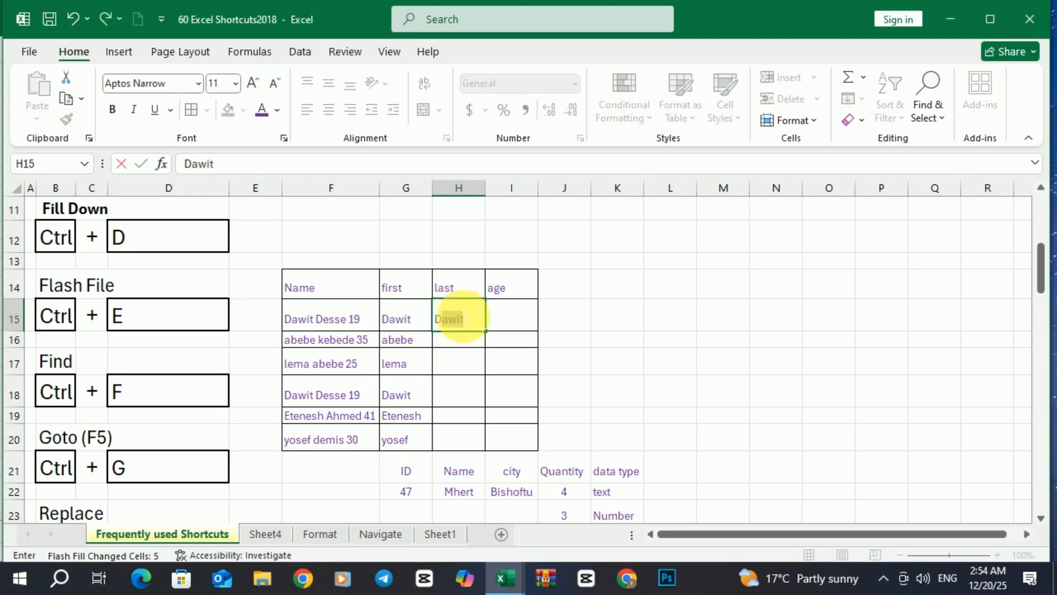
type("e")
left_click_drag(464, 319, 464, 446)
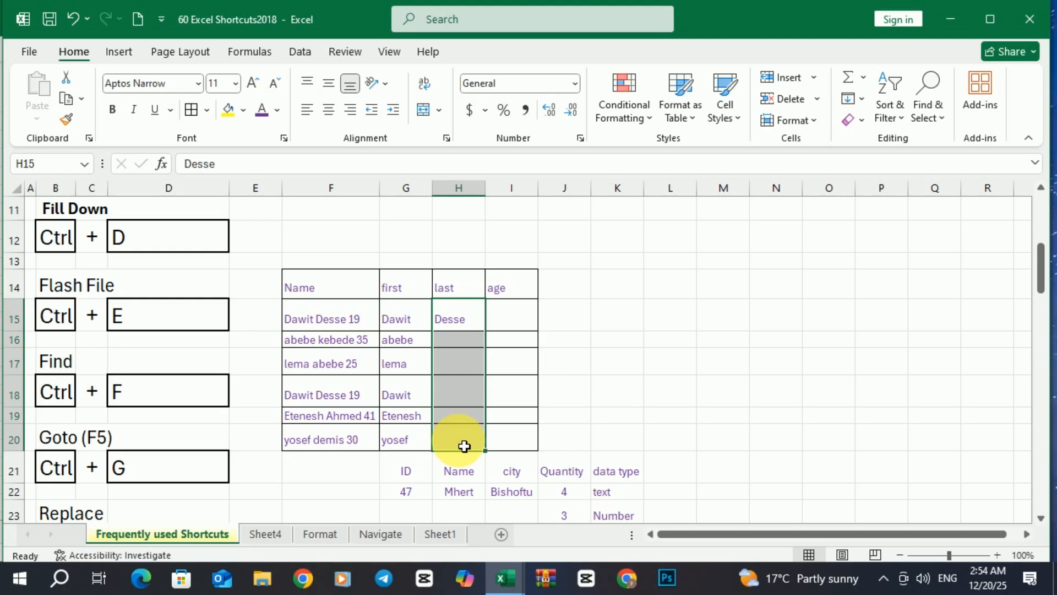
key("ctrl+e")
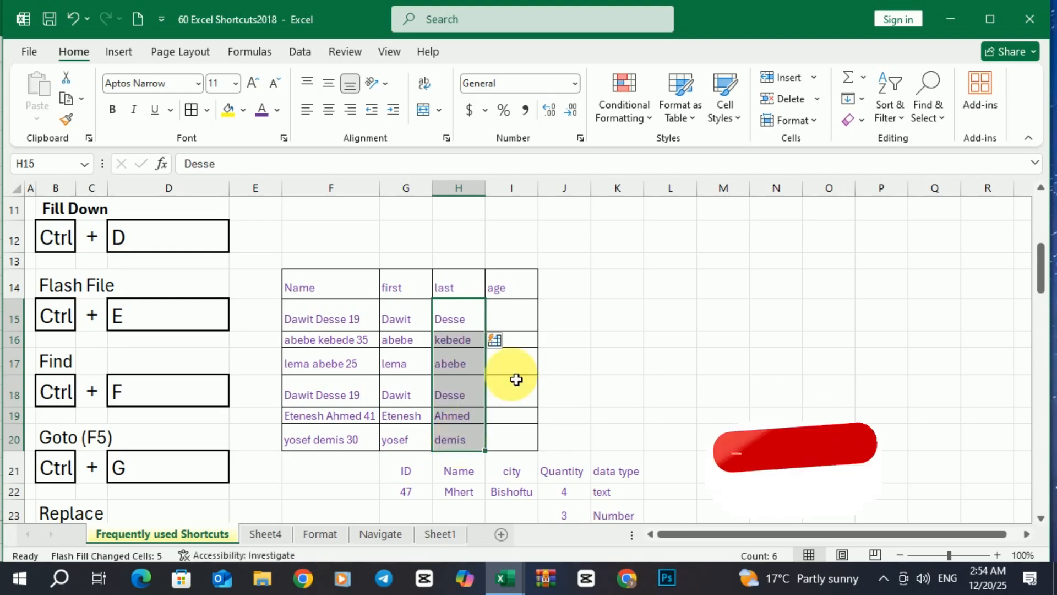
Enter 19 in I15 and flash-fill the ages down I15:I20
left_click(503, 319)
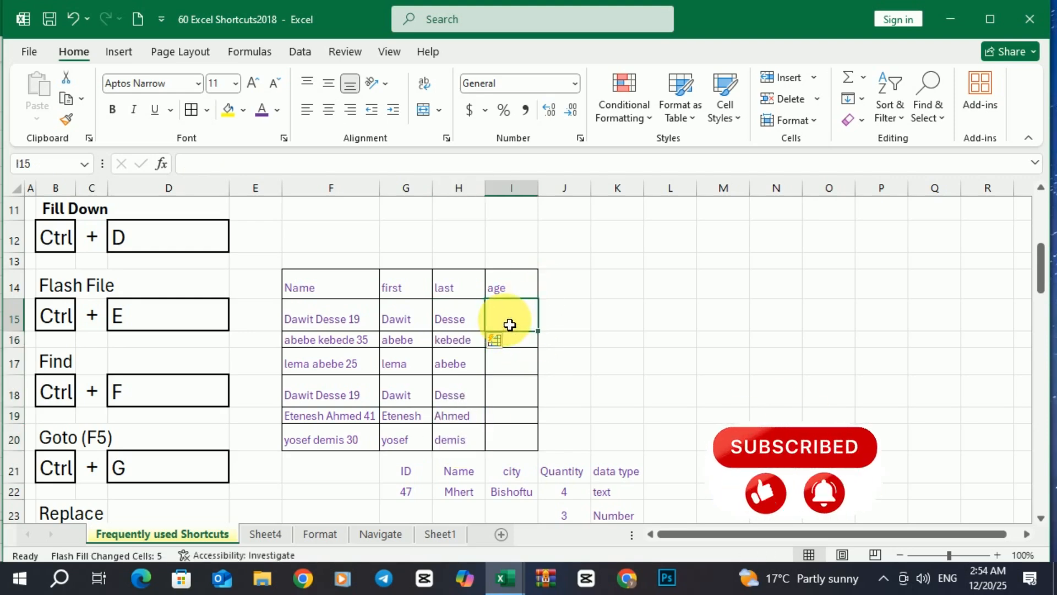
type("19")
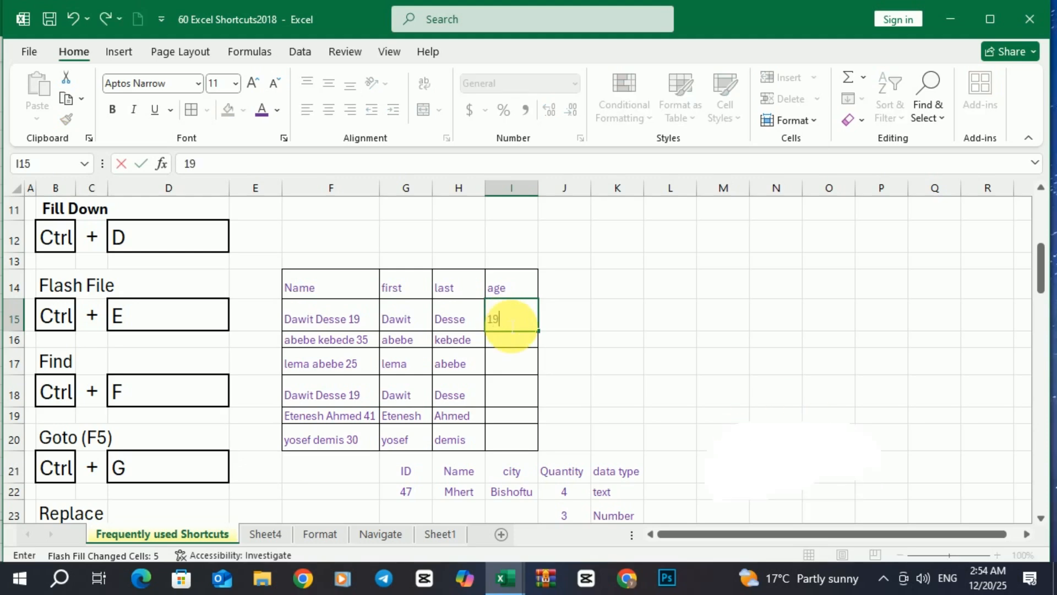
key("Return")
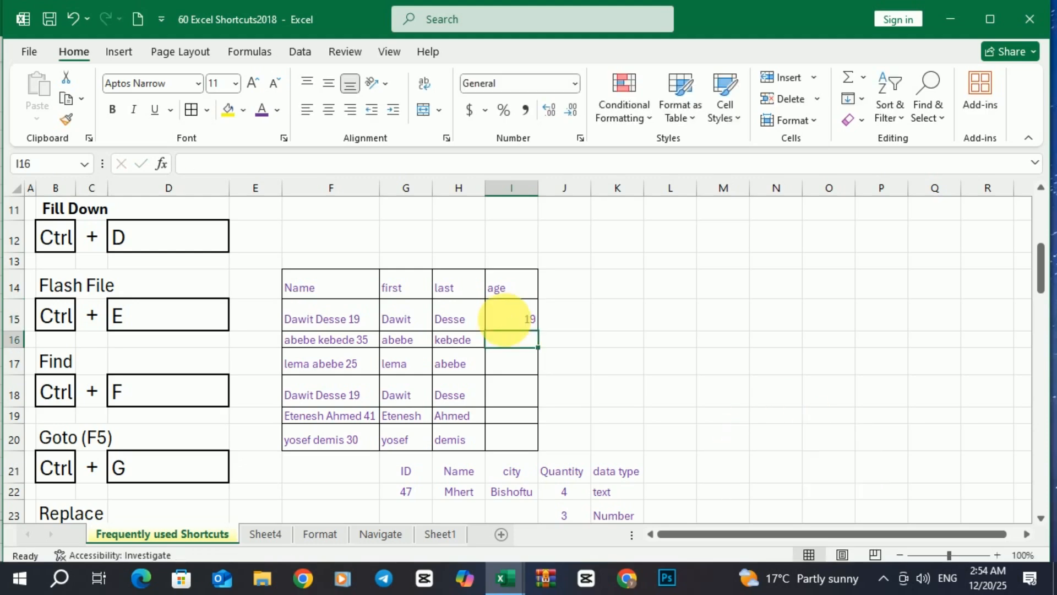
key("ctrl+e")
left_click(528, 217)
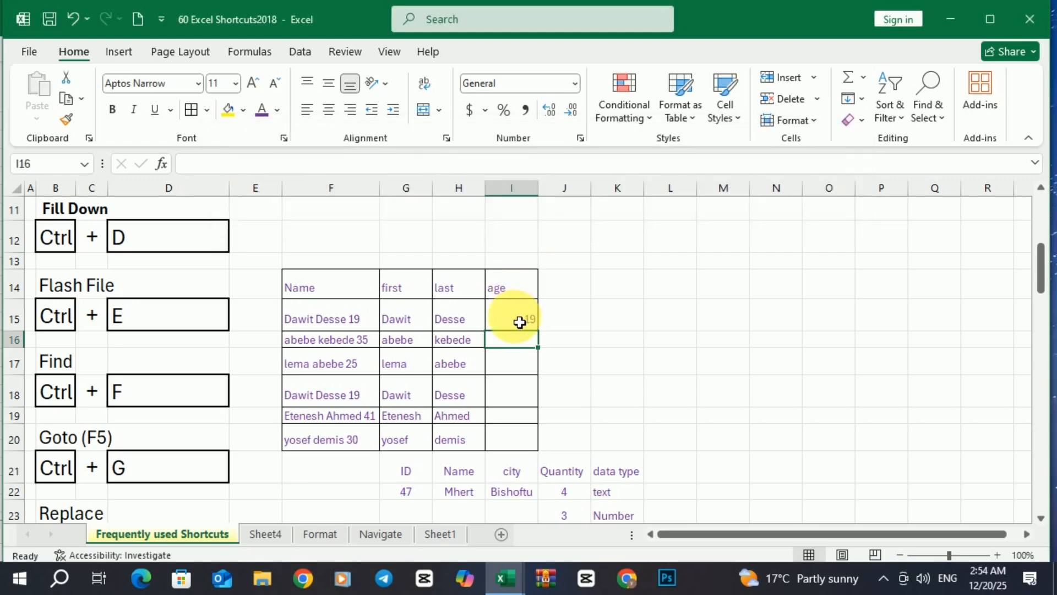
left_click_drag(520, 322, 521, 439)
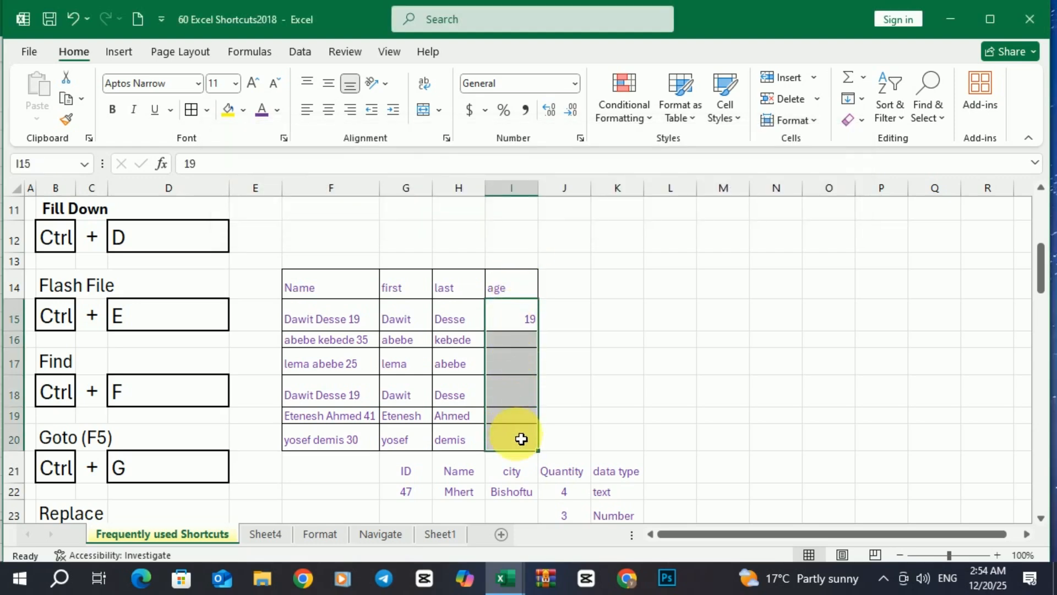
key("ctrl+e")
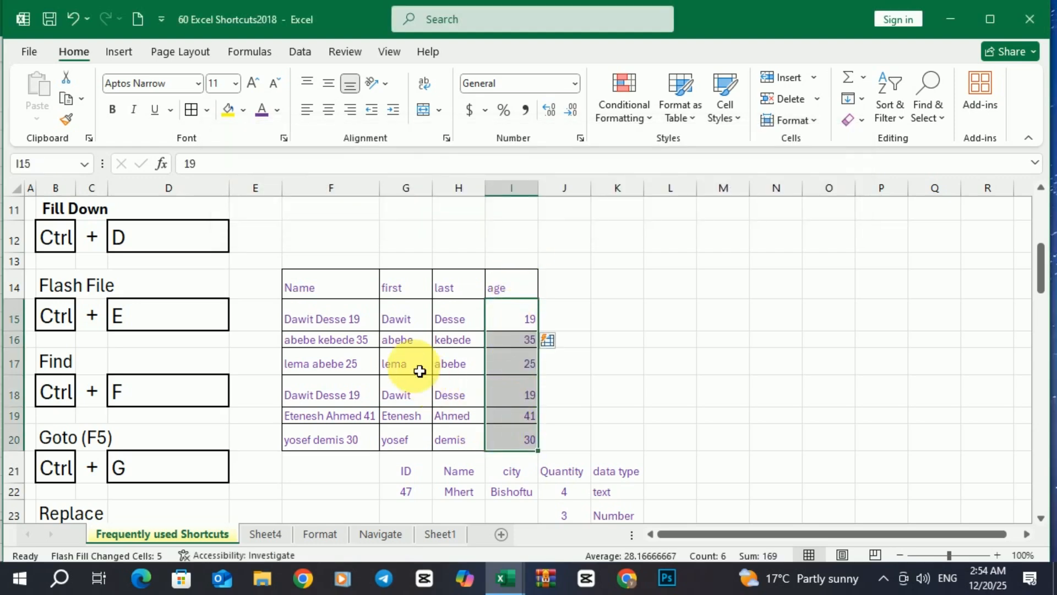
left_click_drag(407, 322, 488, 413)
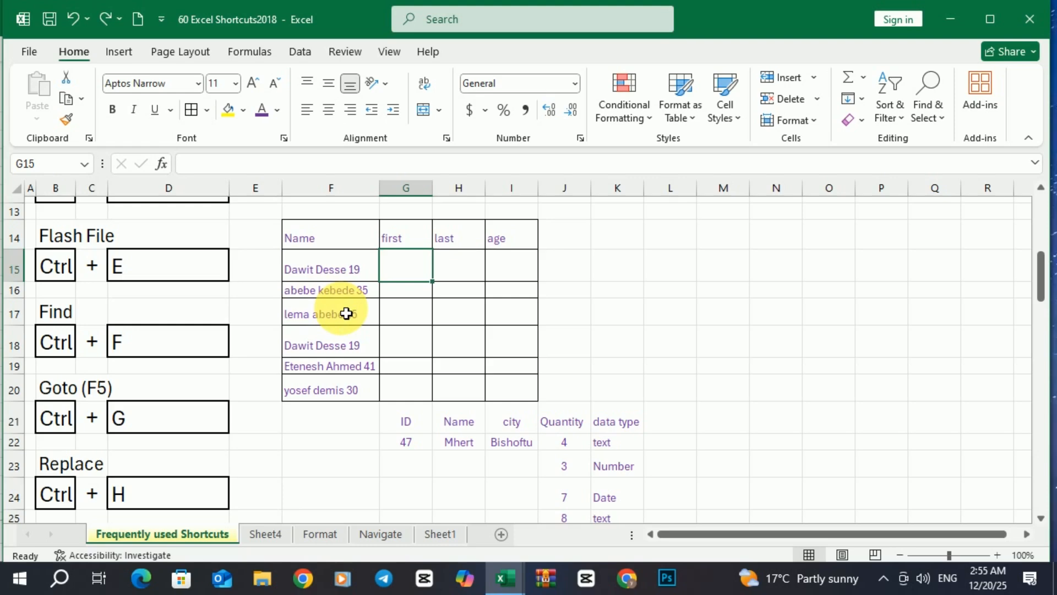
scroll(346, 313, "up", 1)
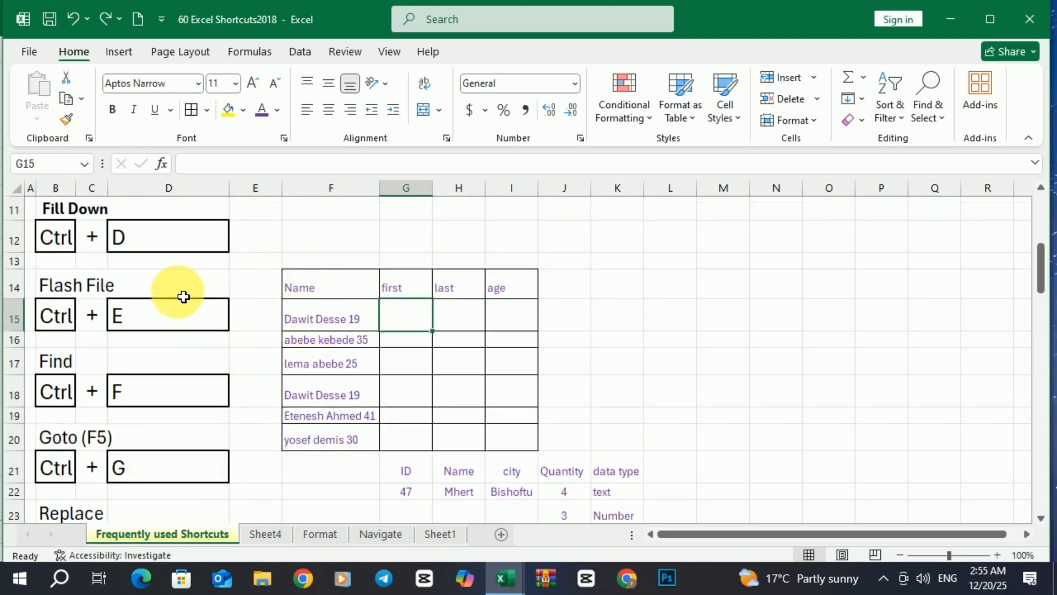
Select the whole sheet and use Find All to list every cell containing 'ctrl'
scroll(179, 289, "up", 3)
left_click(22, 194)
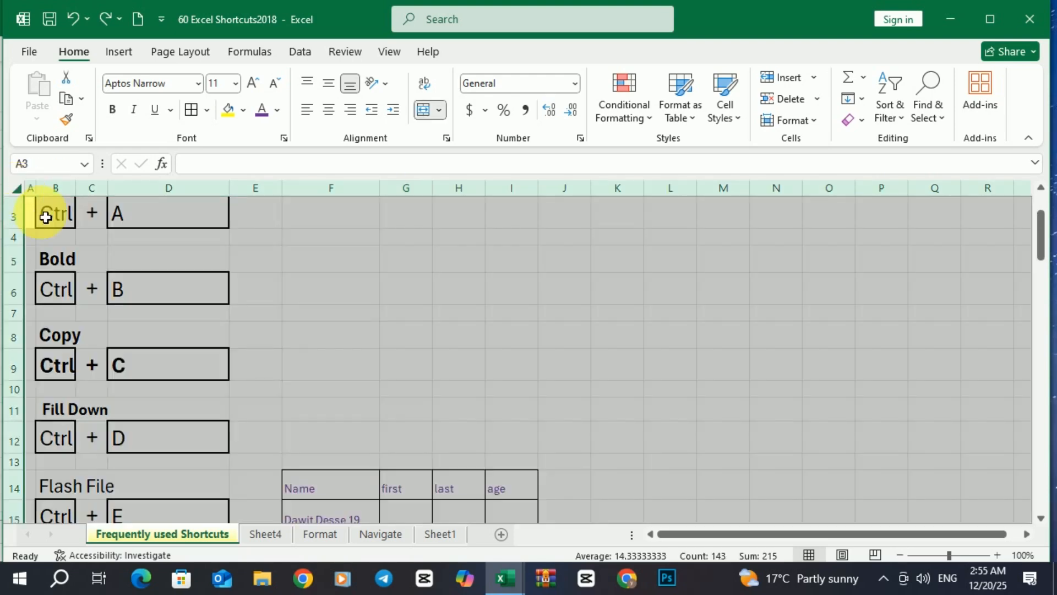
scroll(174, 312, "down", 1)
scroll(173, 313, "down", 2)
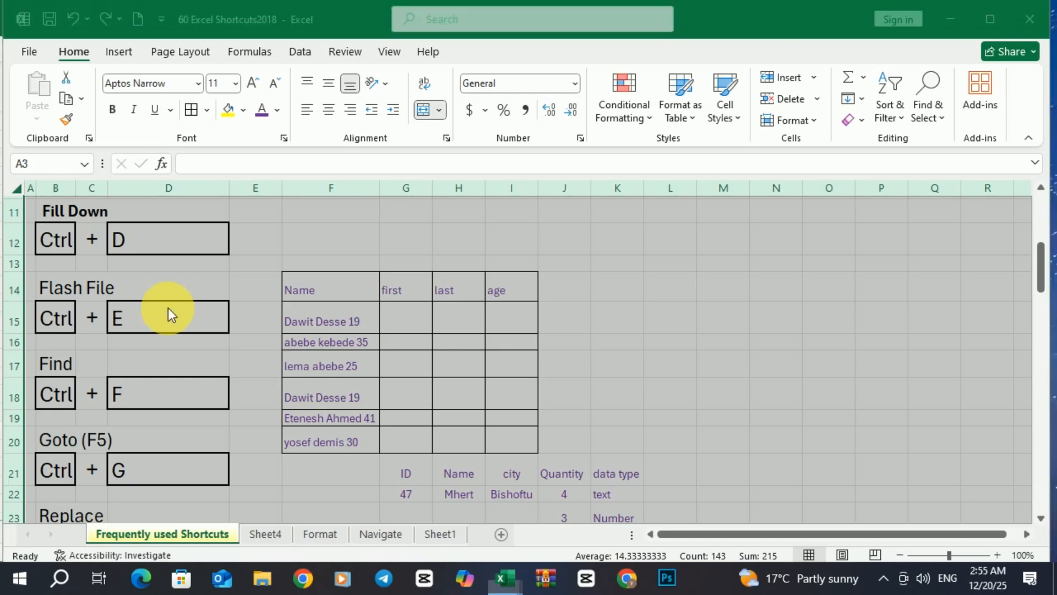
key("ctrl+f")
left_click_drag(193, 292, 345, 297)
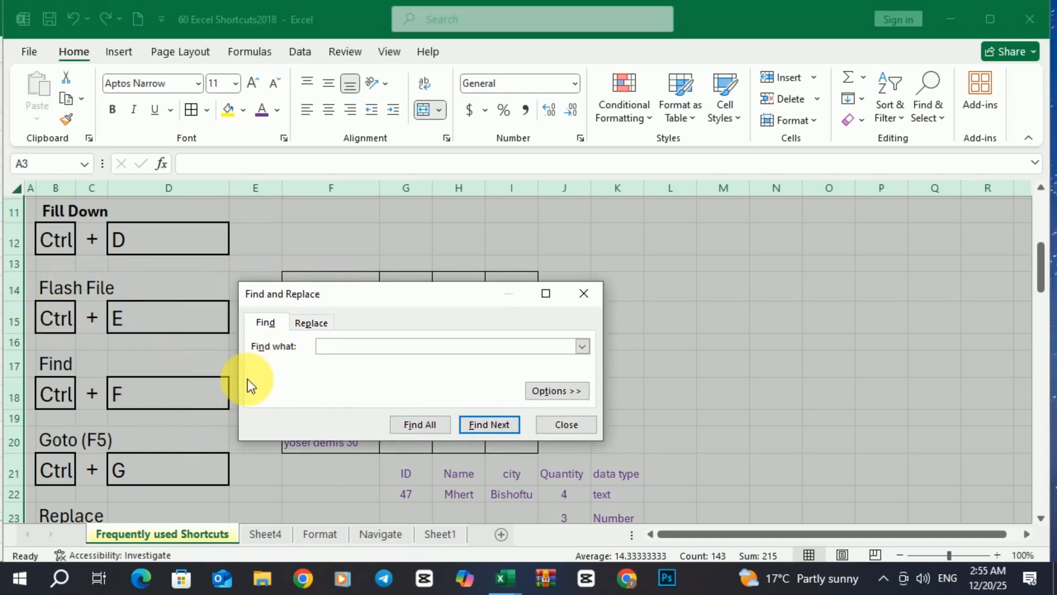
type("ctrl")
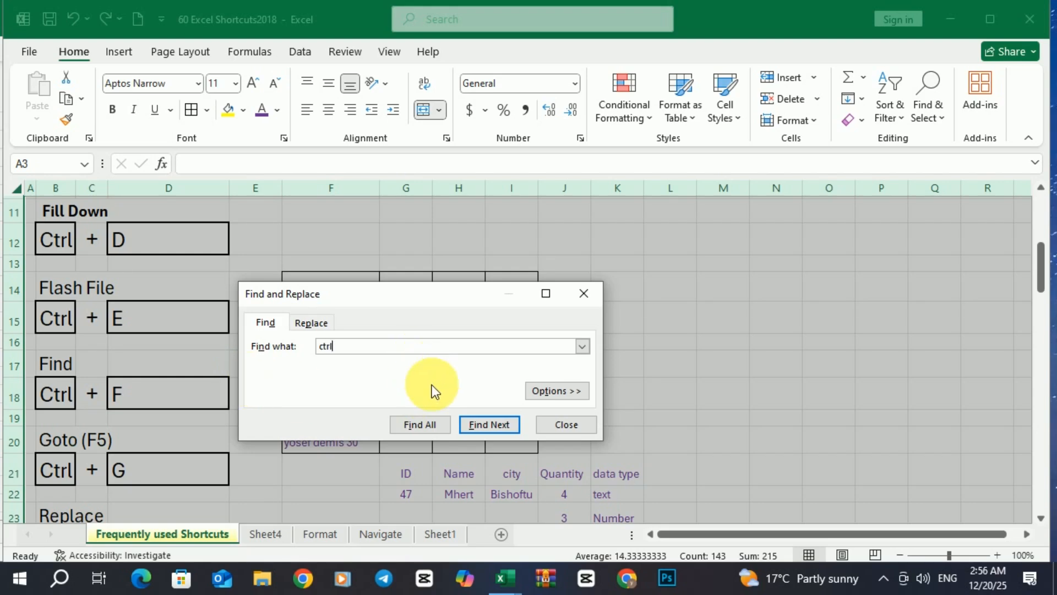
left_click(428, 425)
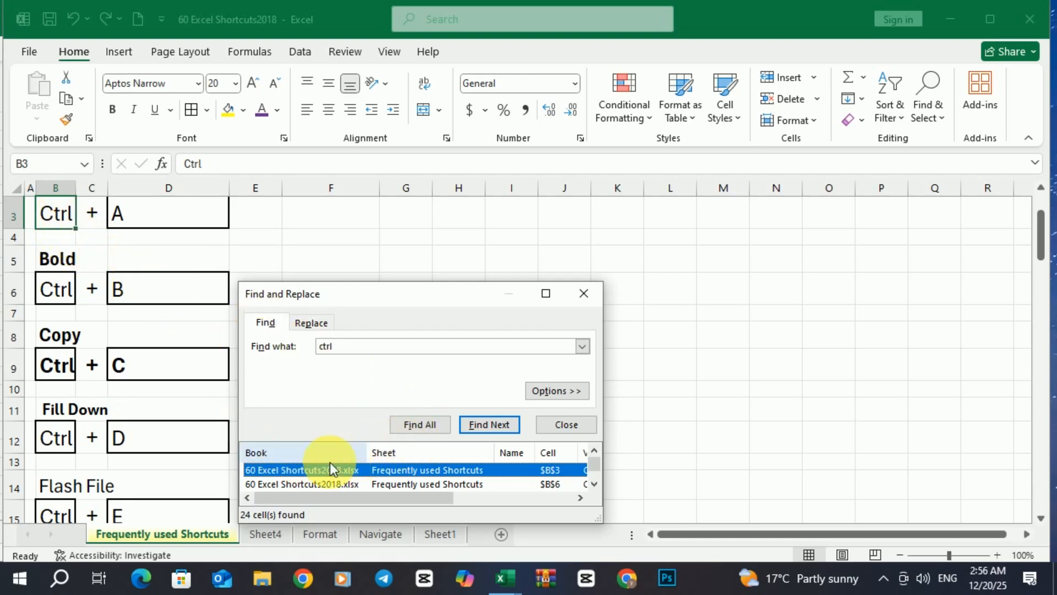
Jump to the matches in B27 and B18, then close the Find window
scroll(330, 469, "down", 4)
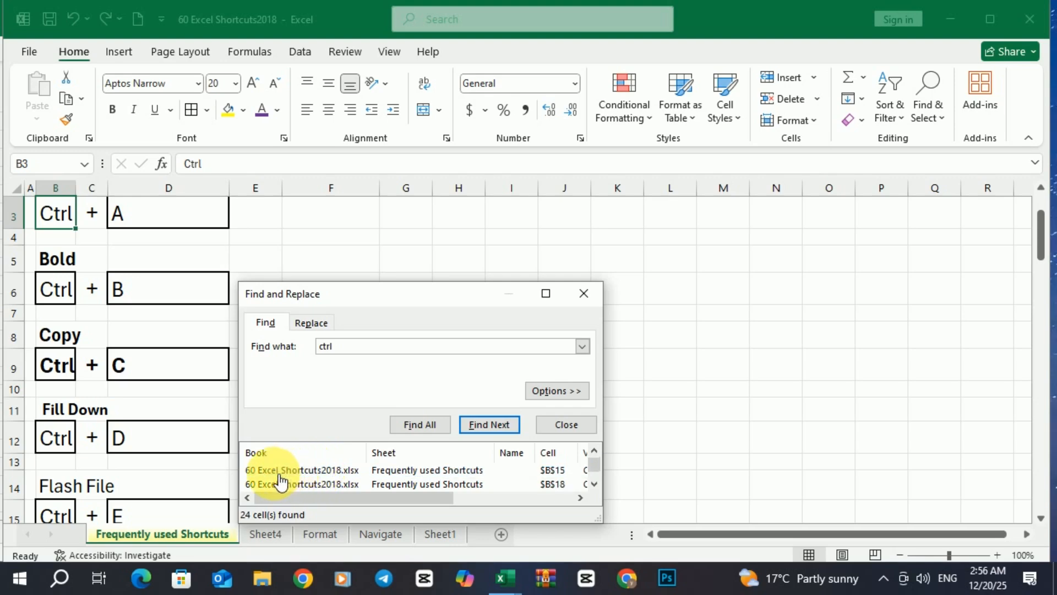
scroll(567, 485, "down", 3)
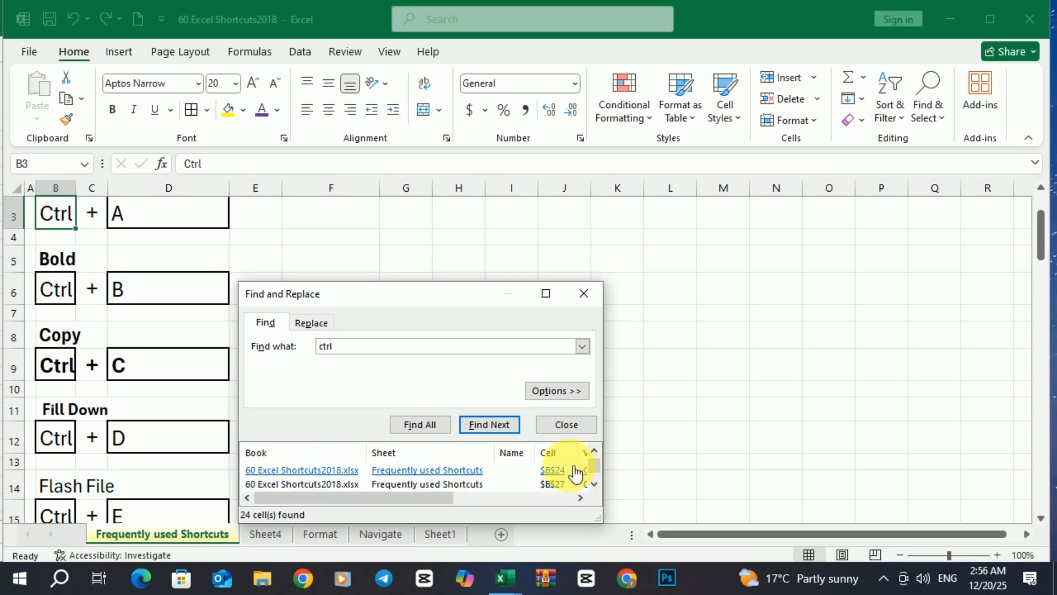
scroll(561, 481, "down", 1)
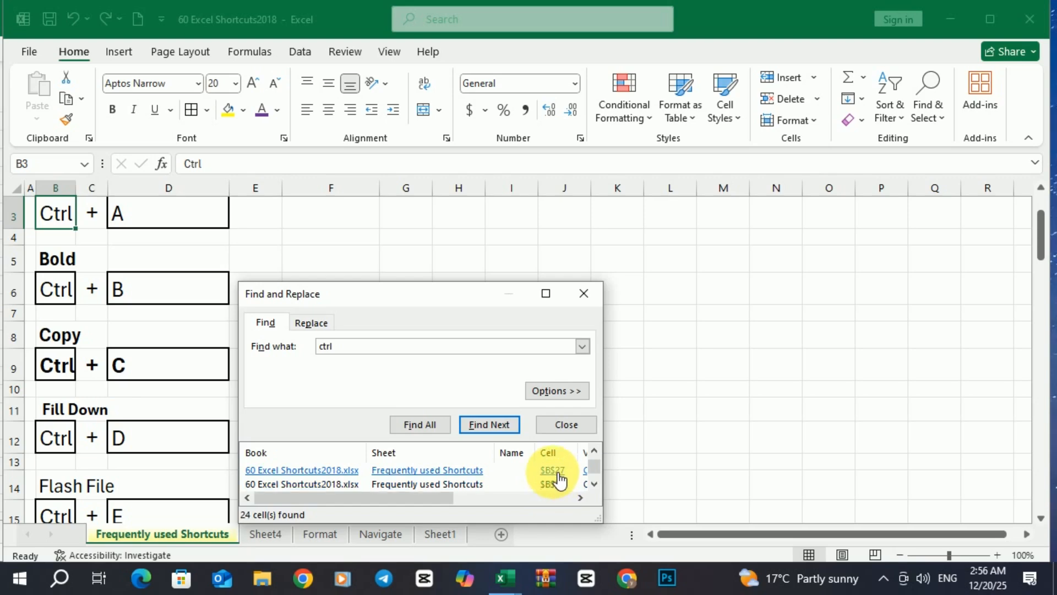
left_click(560, 473)
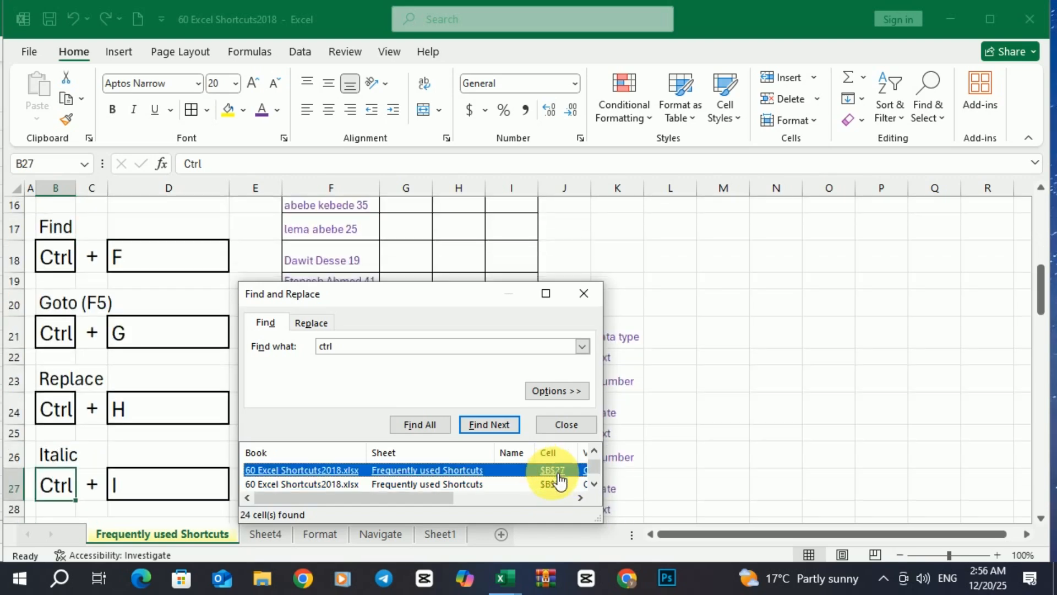
scroll(556, 478, "up", 1)
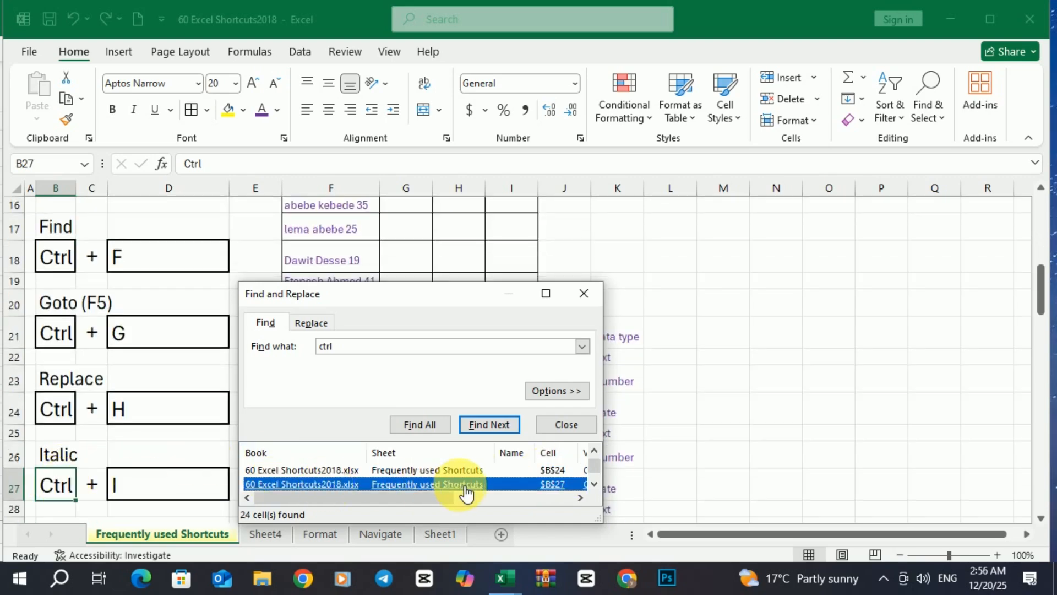
scroll(543, 472, "up", 2)
left_click(559, 474)
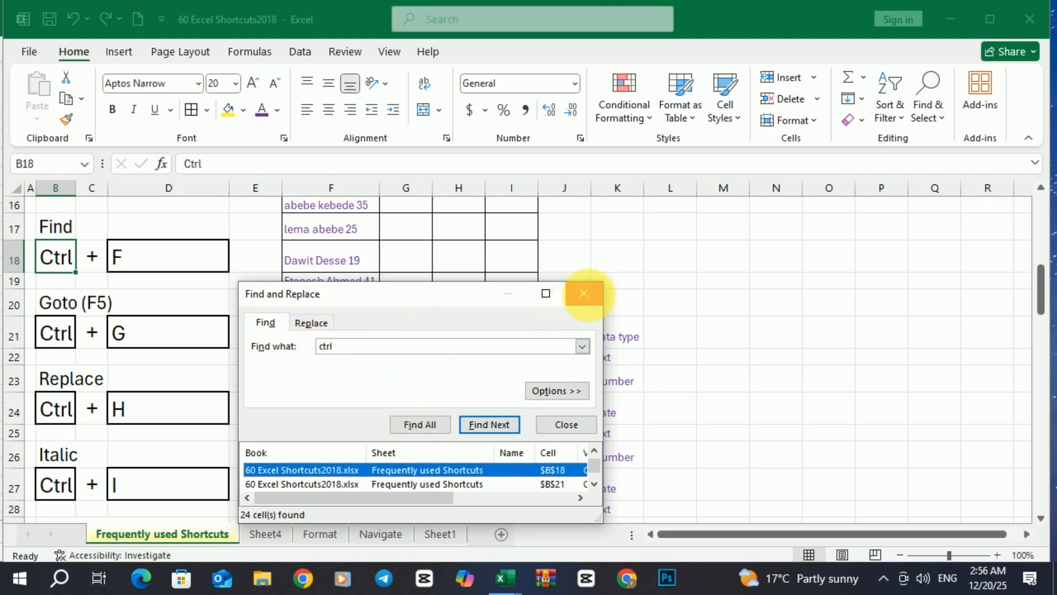
left_click(585, 296)
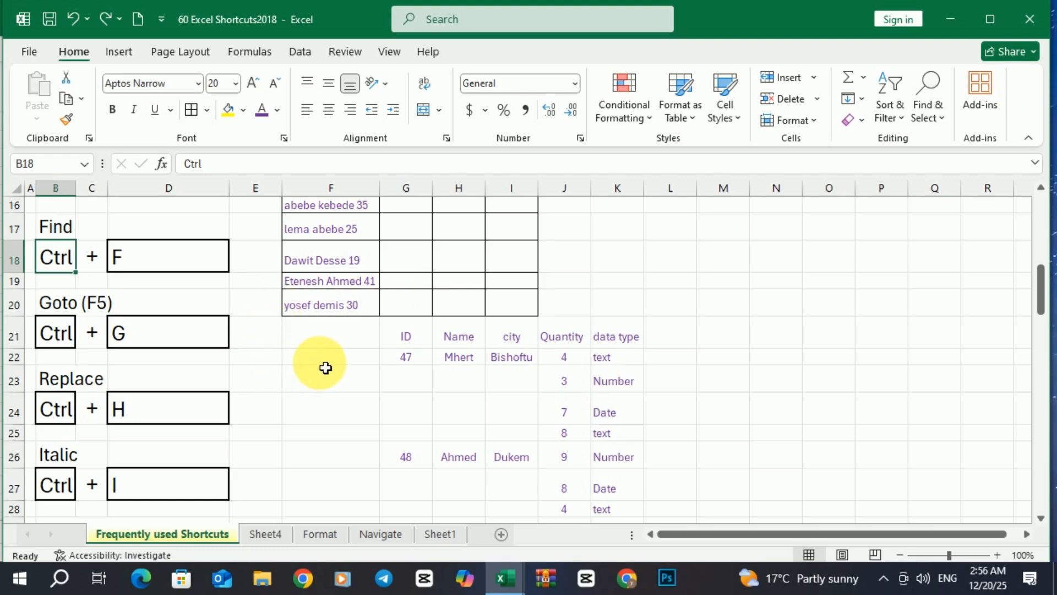
scroll(325, 367, "down", 1)
Select G21:K32 and use Go To Special > Blanks to select only its empty cells
scroll(324, 366, "down", 1)
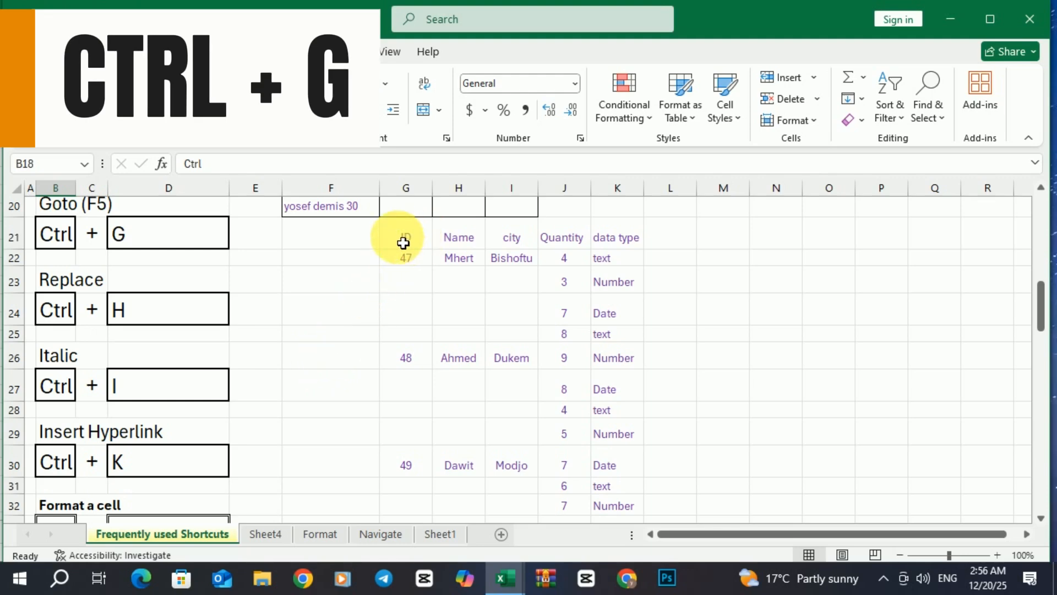
left_click_drag(404, 243, 611, 502)
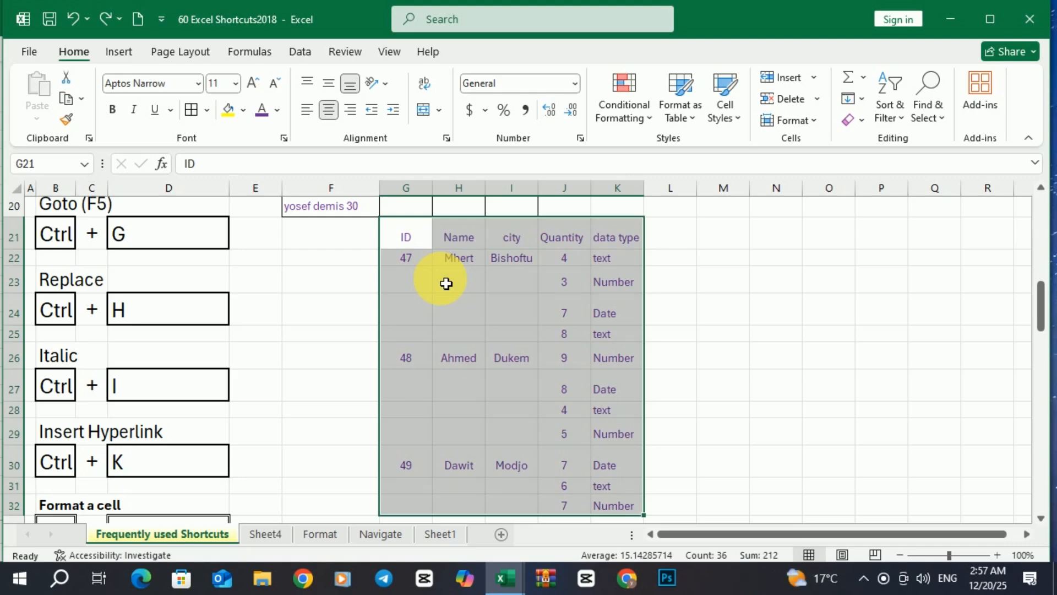
key("ctrl+g")
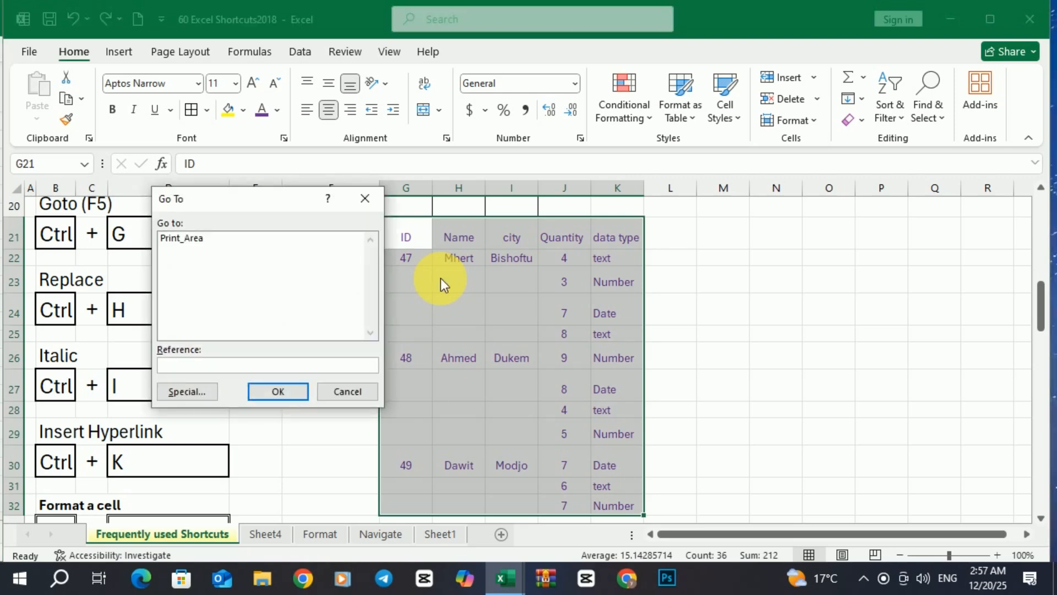
left_click_drag(295, 199, 276, 201)
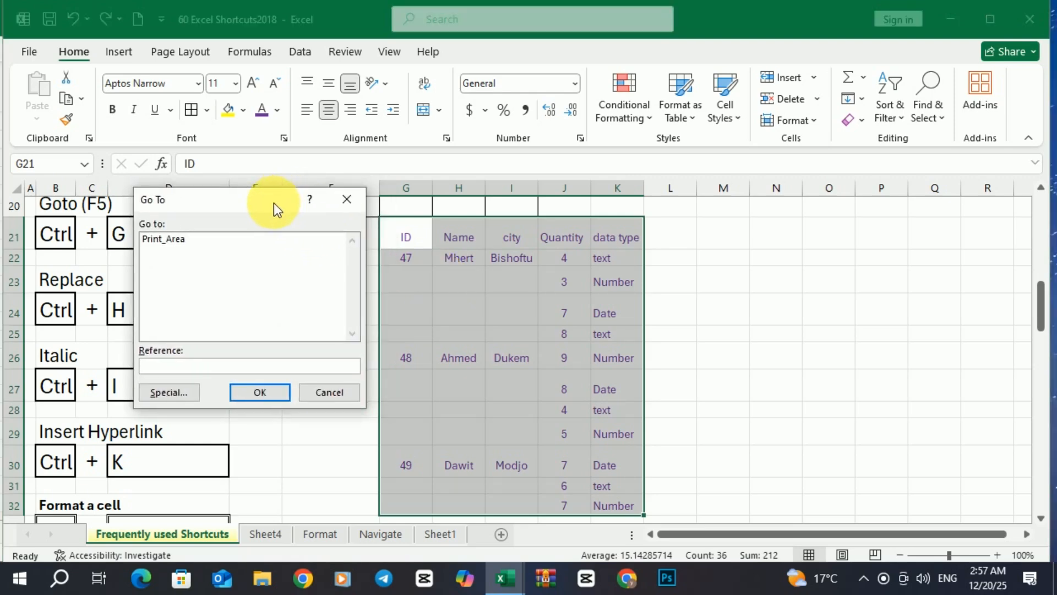
left_click(163, 392)
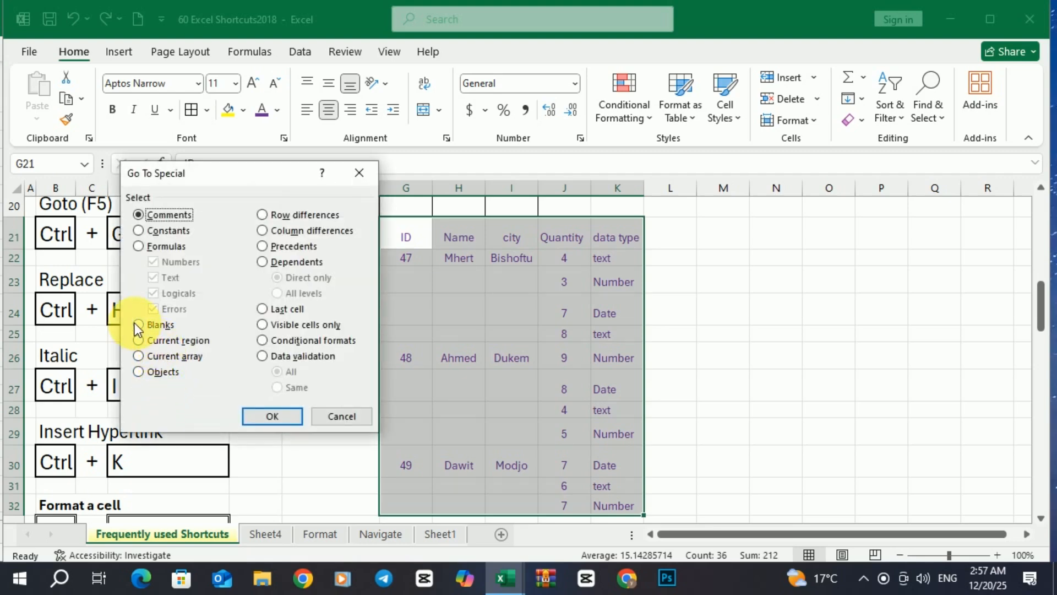
left_click(137, 324)
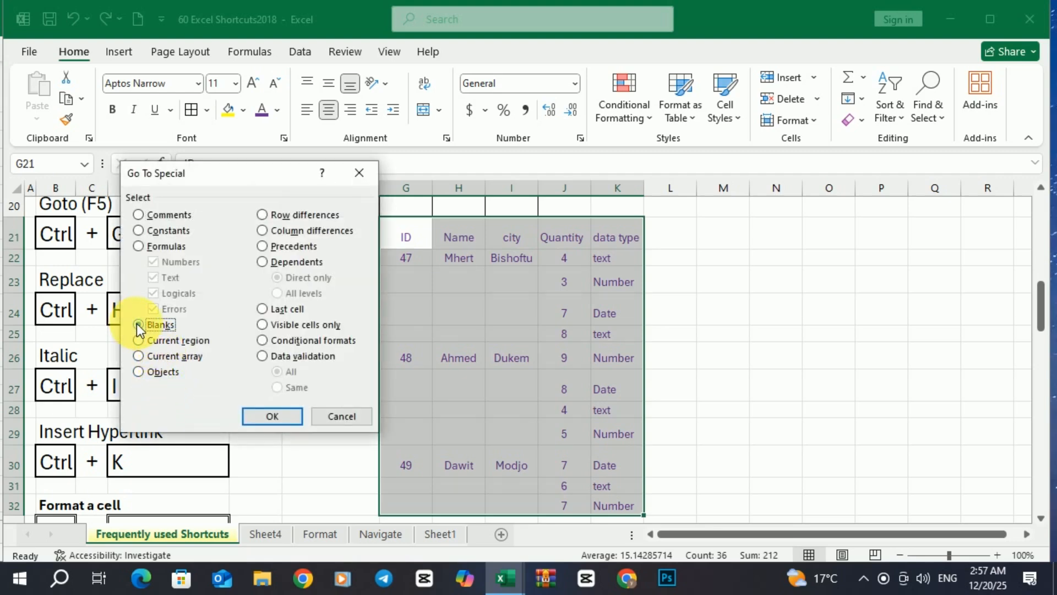
left_click(273, 417)
scroll(479, 385, "down", 2)
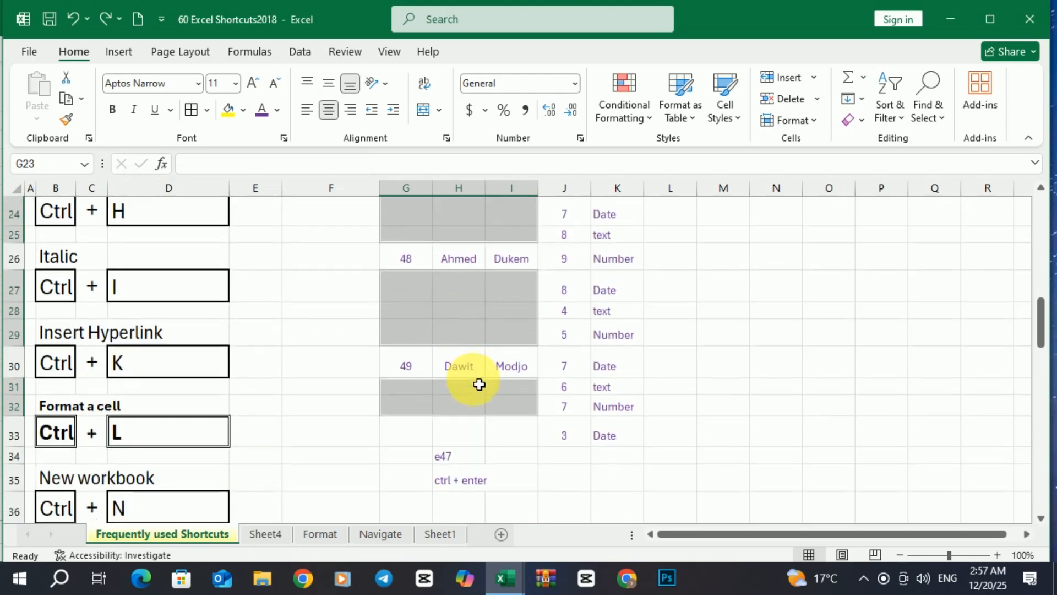
scroll(479, 384, "down", 1)
scroll(477, 384, "up", 3)
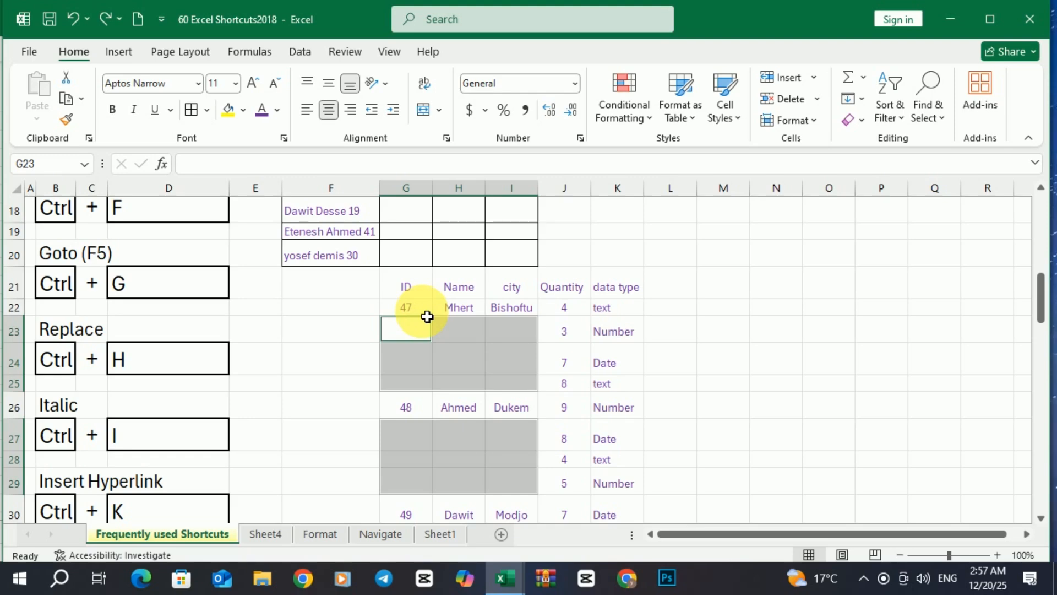
type("=")
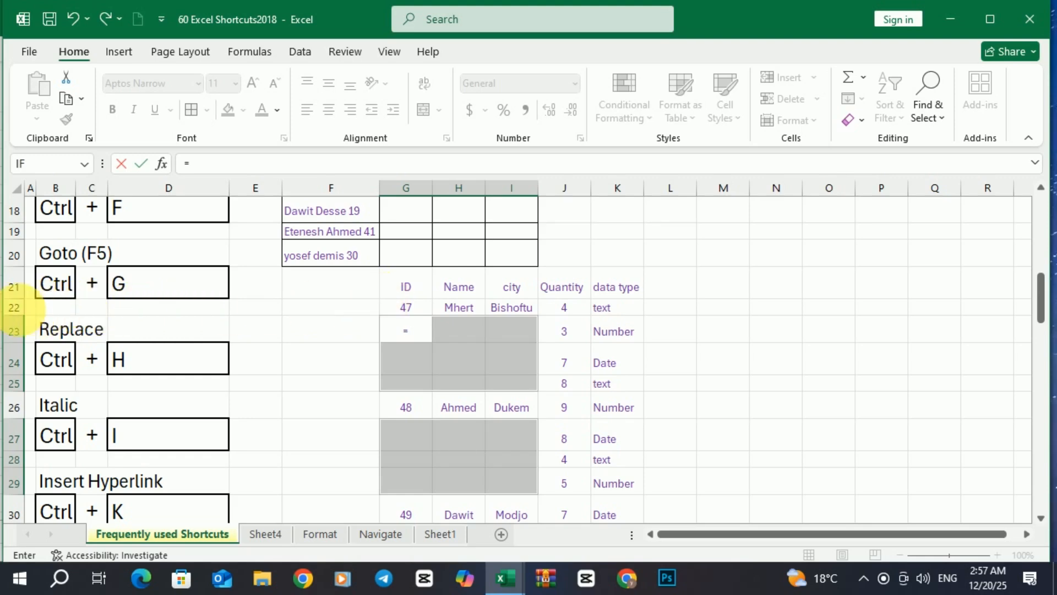
left_click(414, 314)
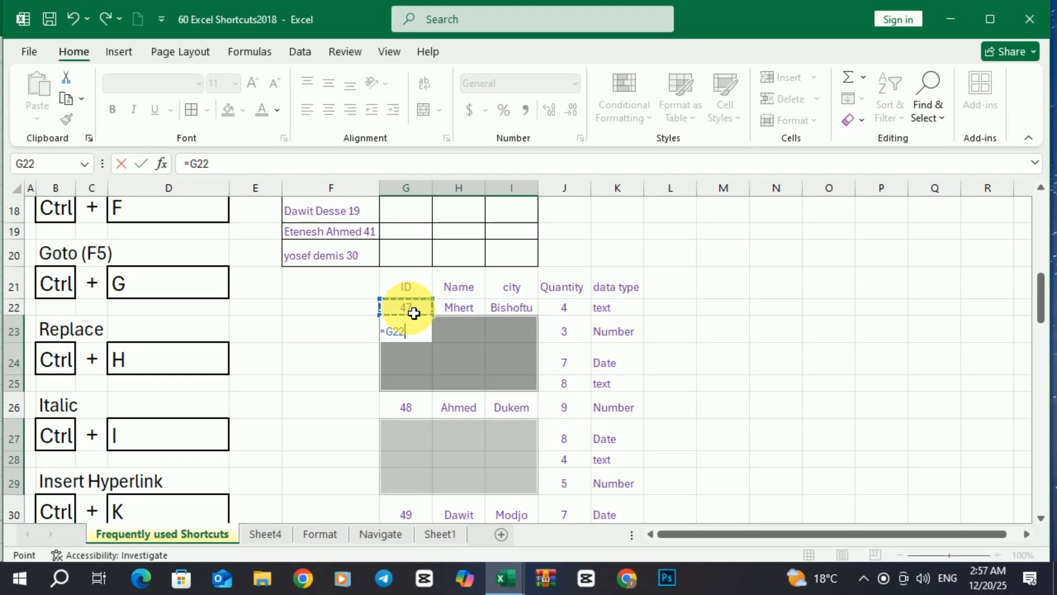
key("ctrl+Return")
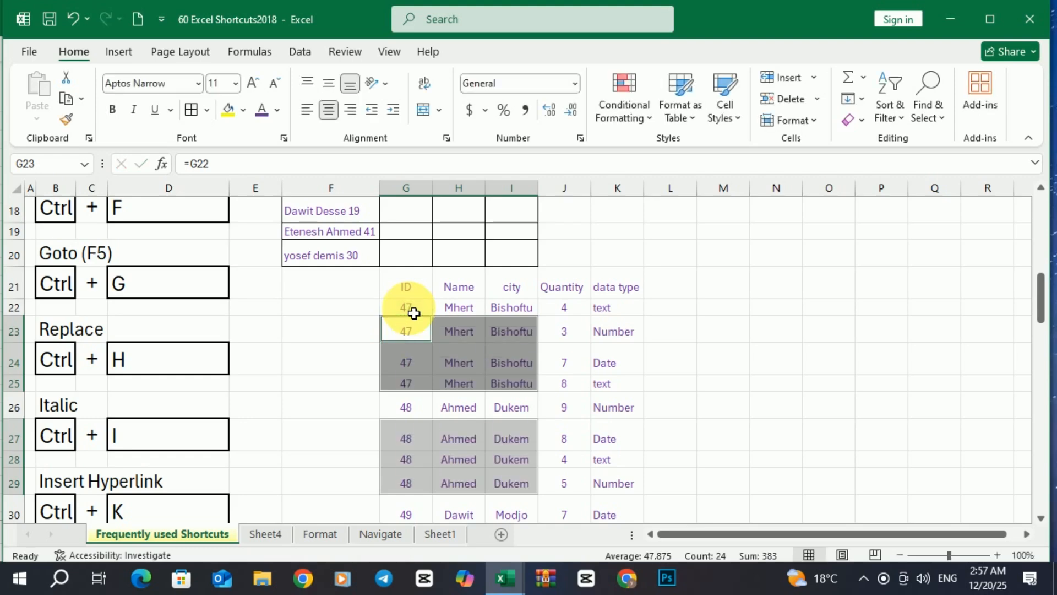
scroll(485, 411, "down", 1)
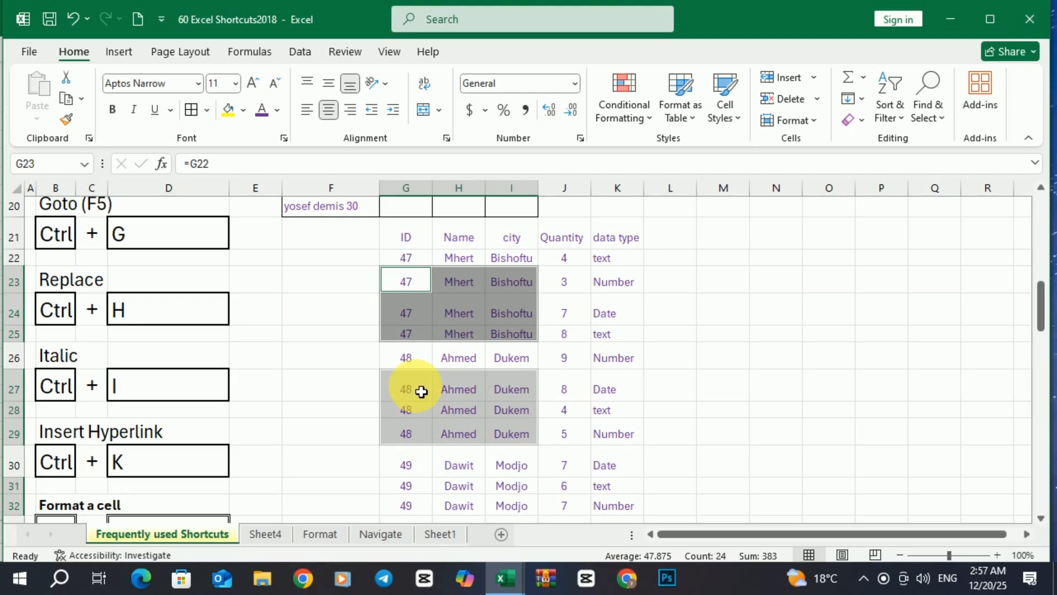
scroll(421, 391, "up", 1)
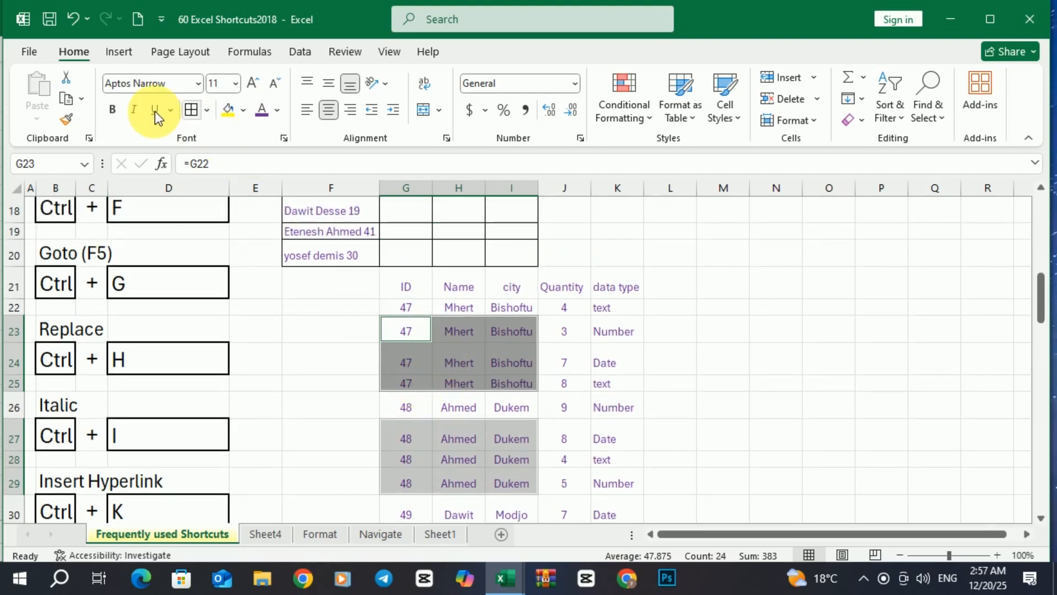
left_click(72, 20)
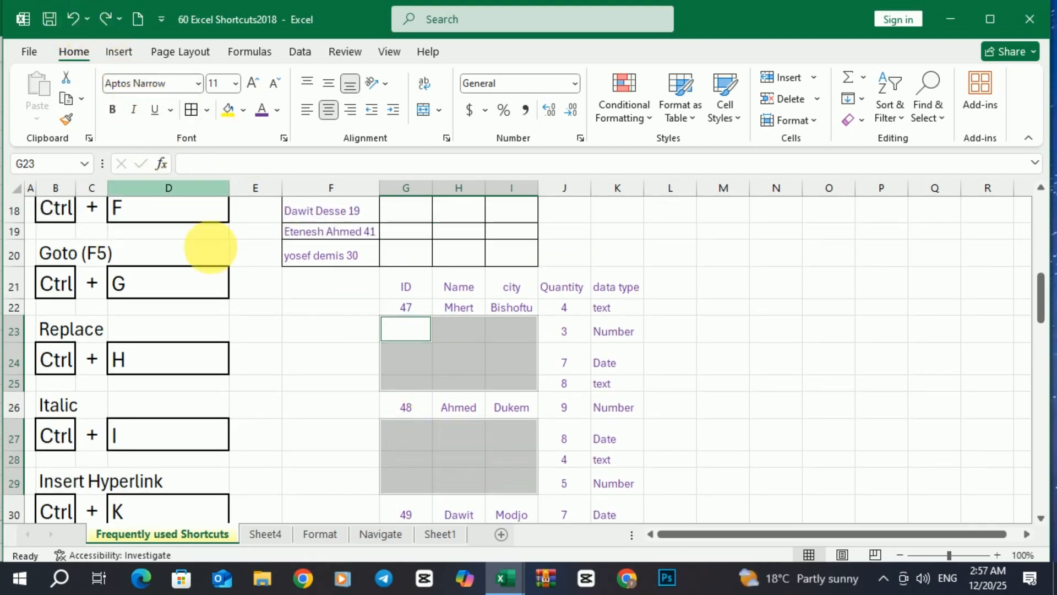
left_click(347, 335)
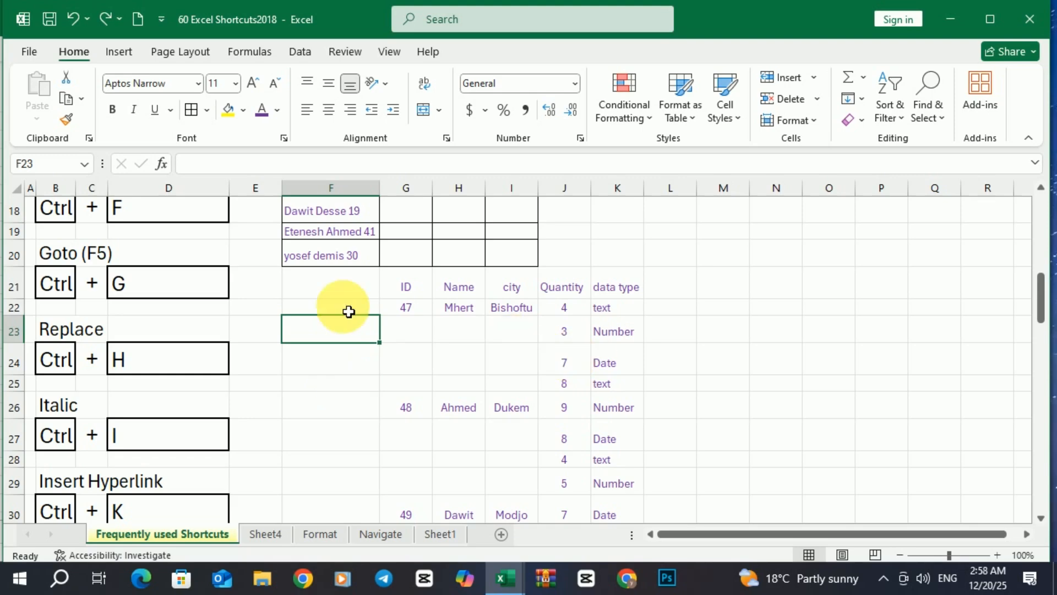
left_click(24, 193)
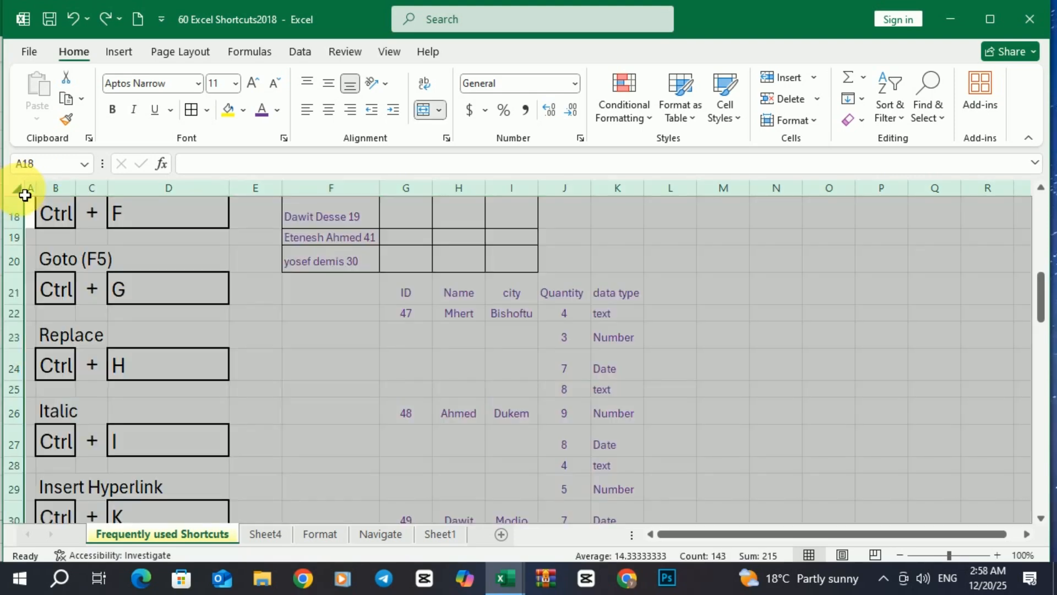
key("ctrl+h")
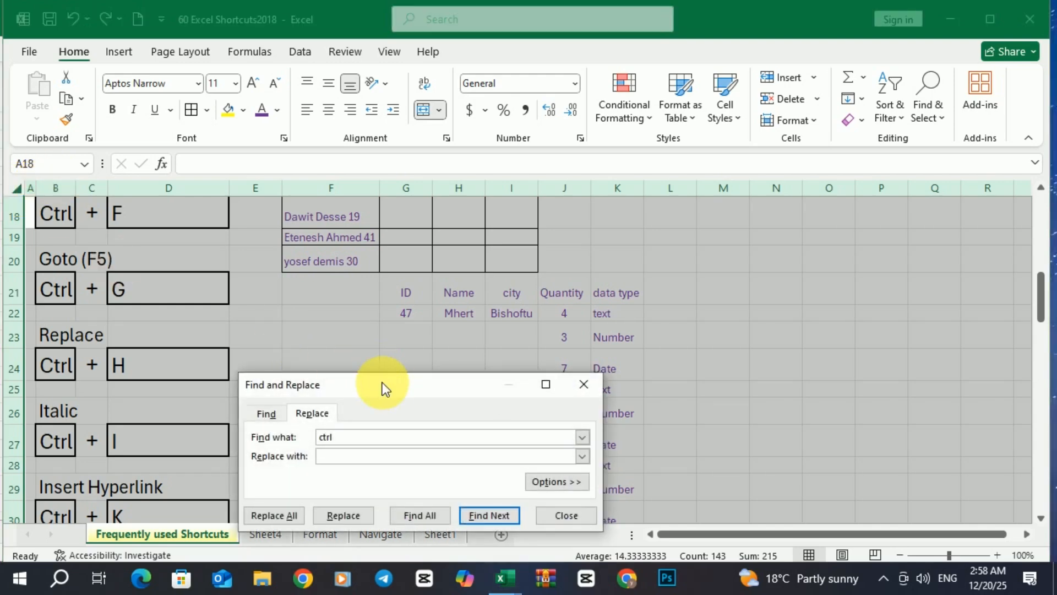
left_click_drag(382, 382, 383, 357)
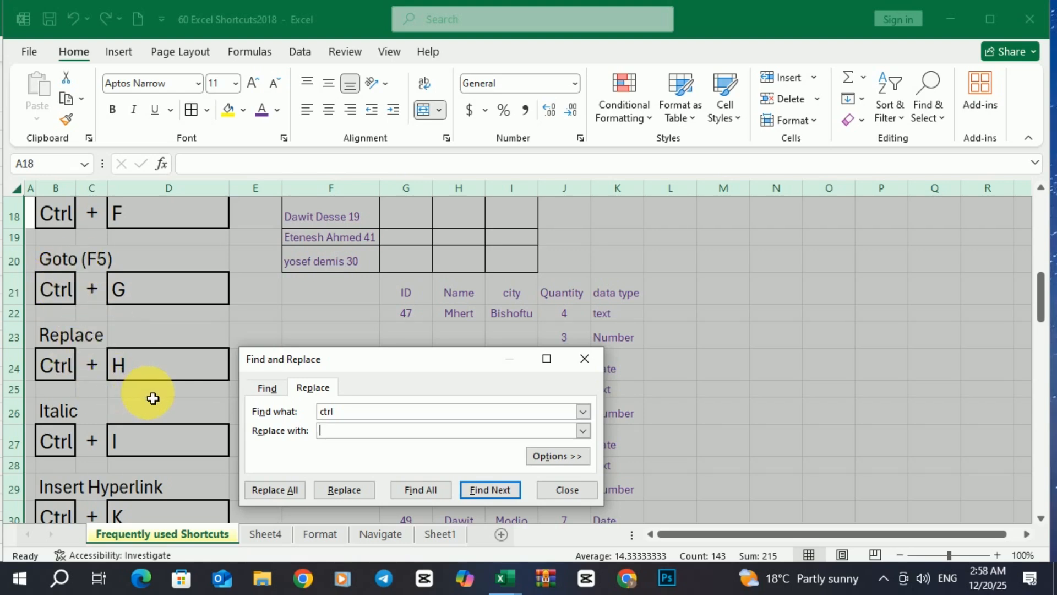
left_click(337, 431)
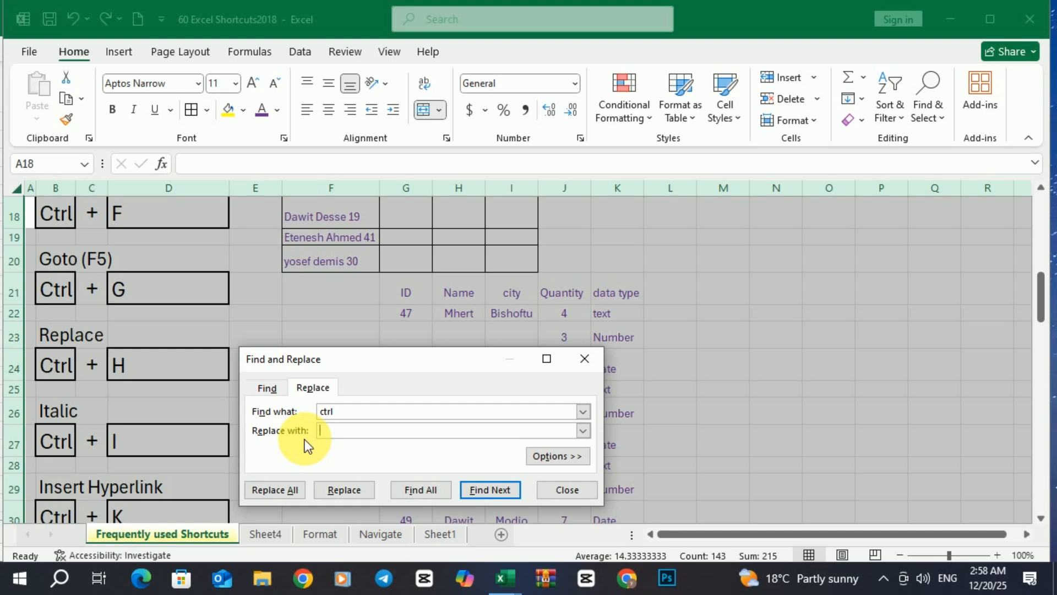
type("S")
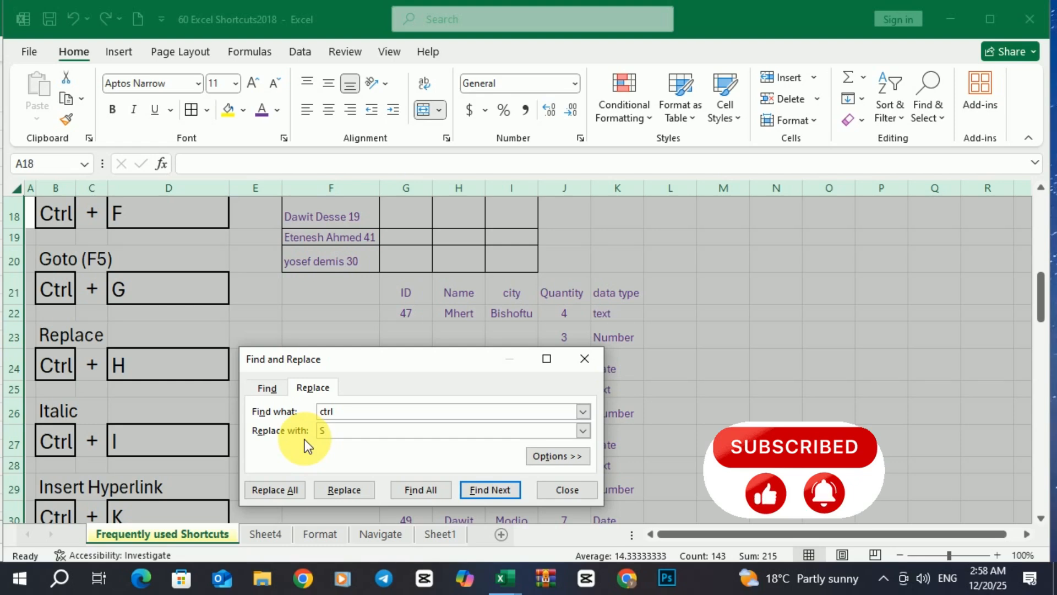
type("h")
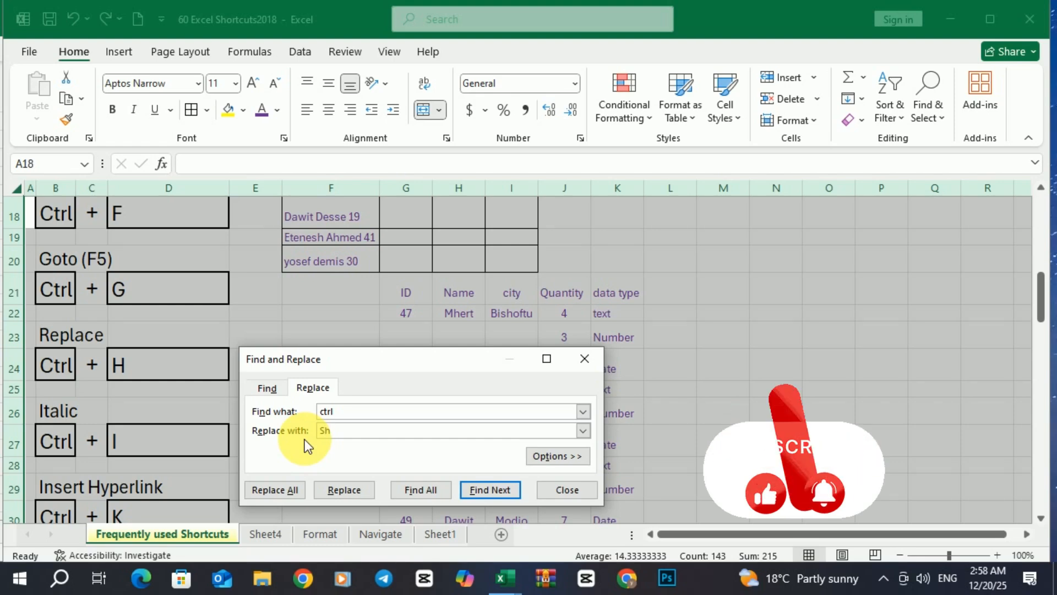
type("ift")
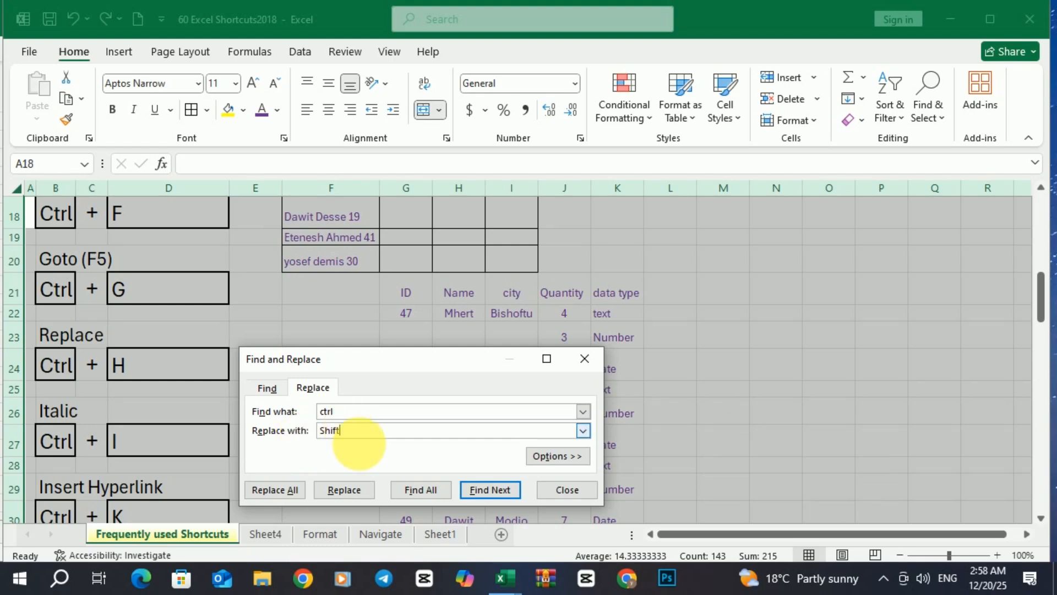
left_click(287, 488)
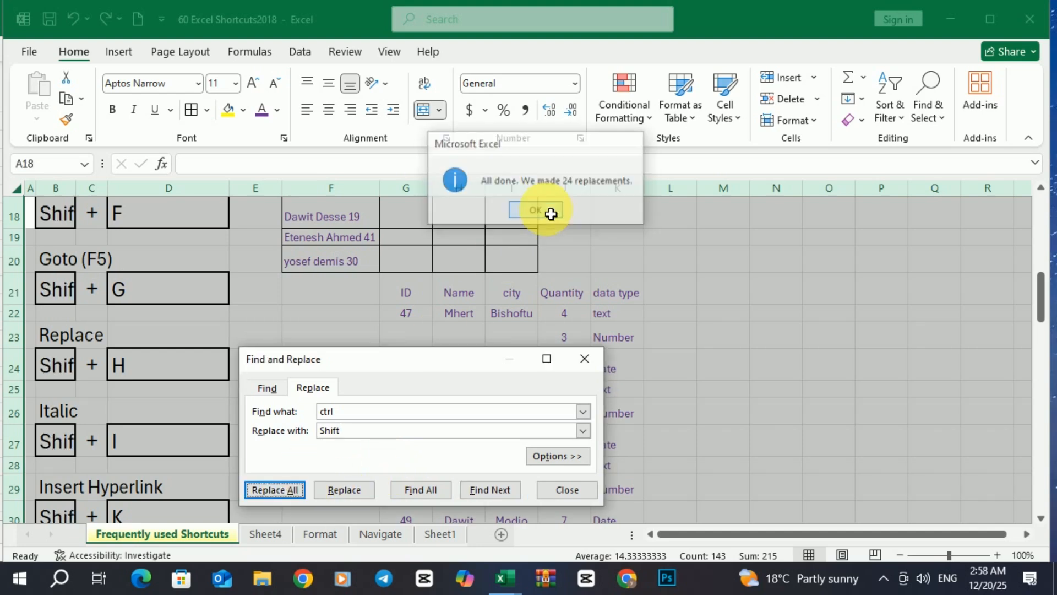
left_click(549, 211)
left_click(585, 359)
scroll(95, 314, "down", 5)
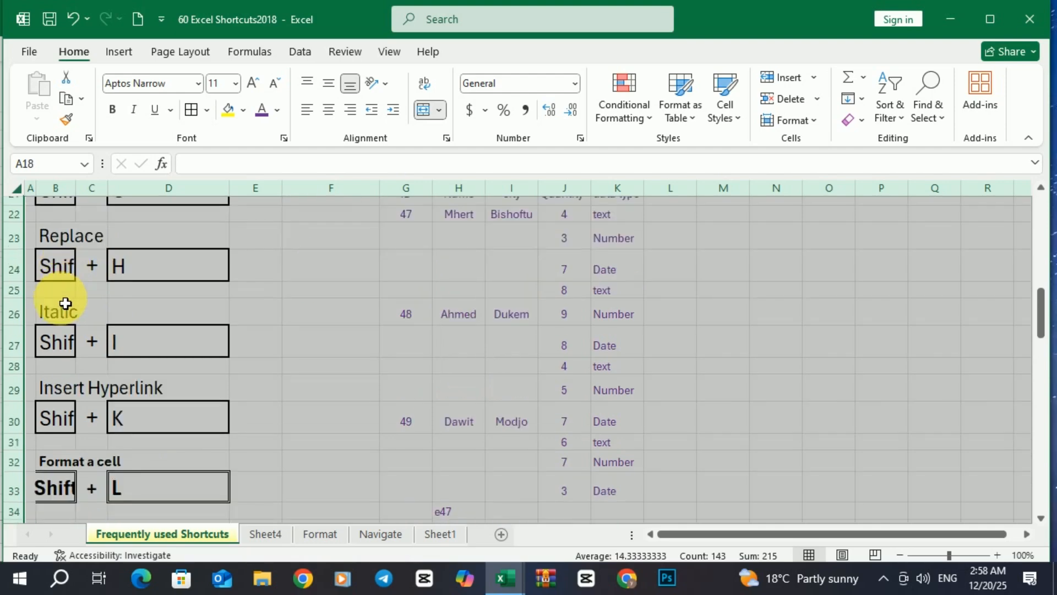
scroll(65, 325, "up", 10)
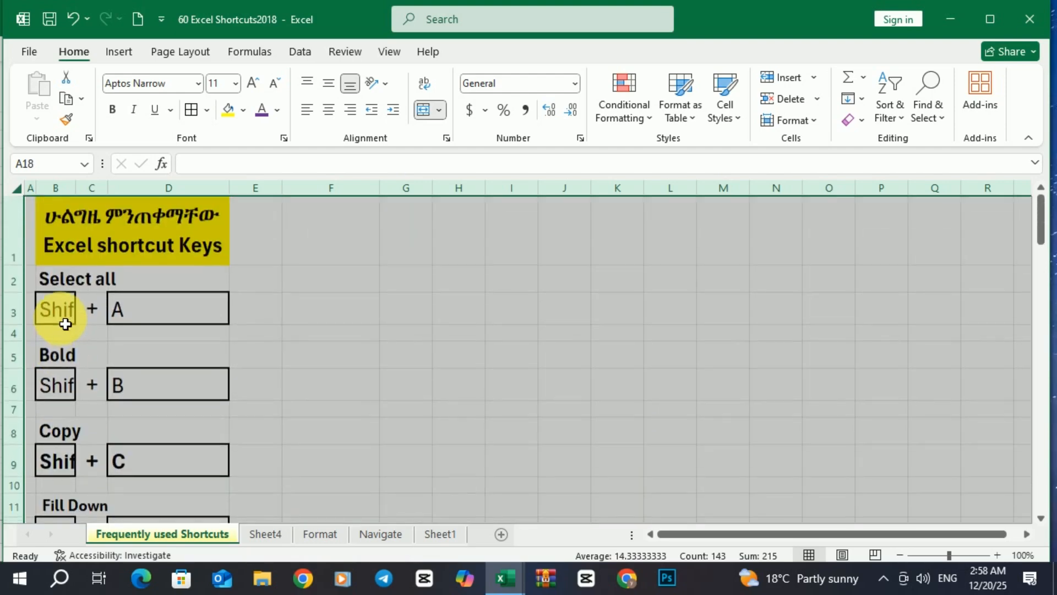
scroll(64, 324, "down", 5)
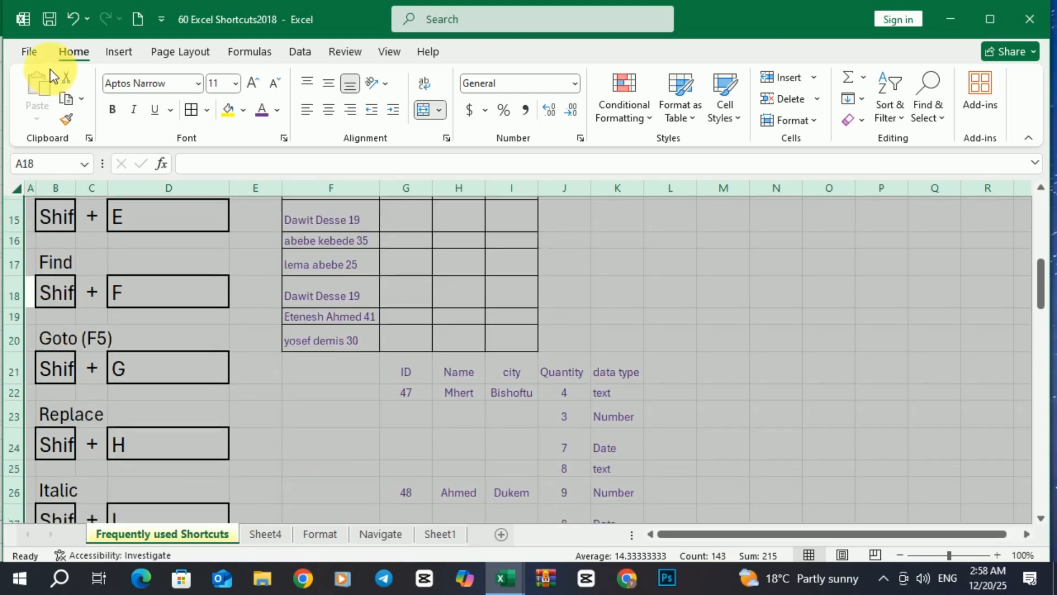
left_click(72, 18)
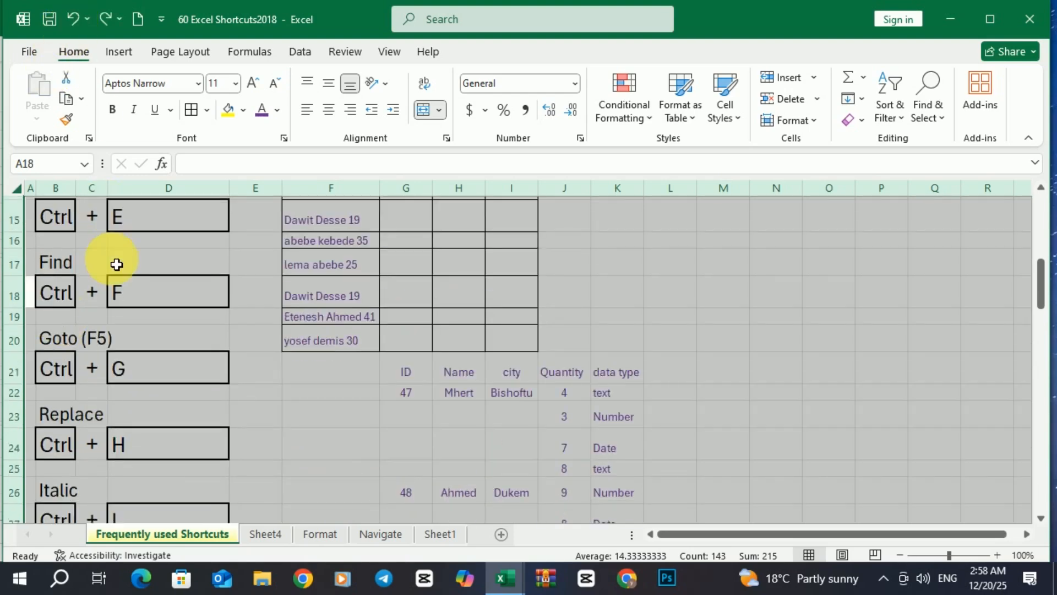
scroll(120, 302, "down", 1)
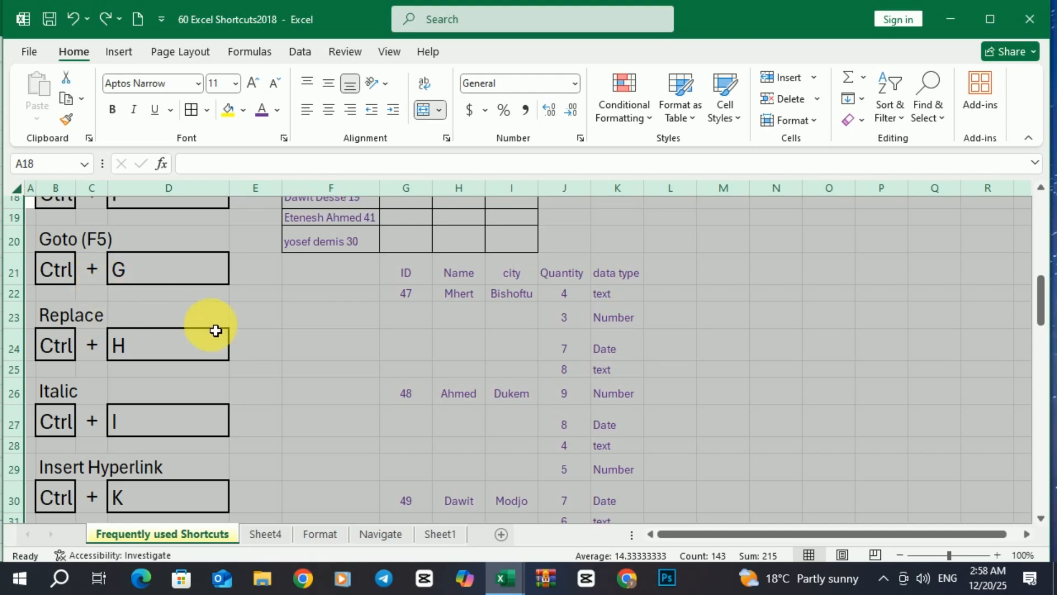
left_click(361, 333)
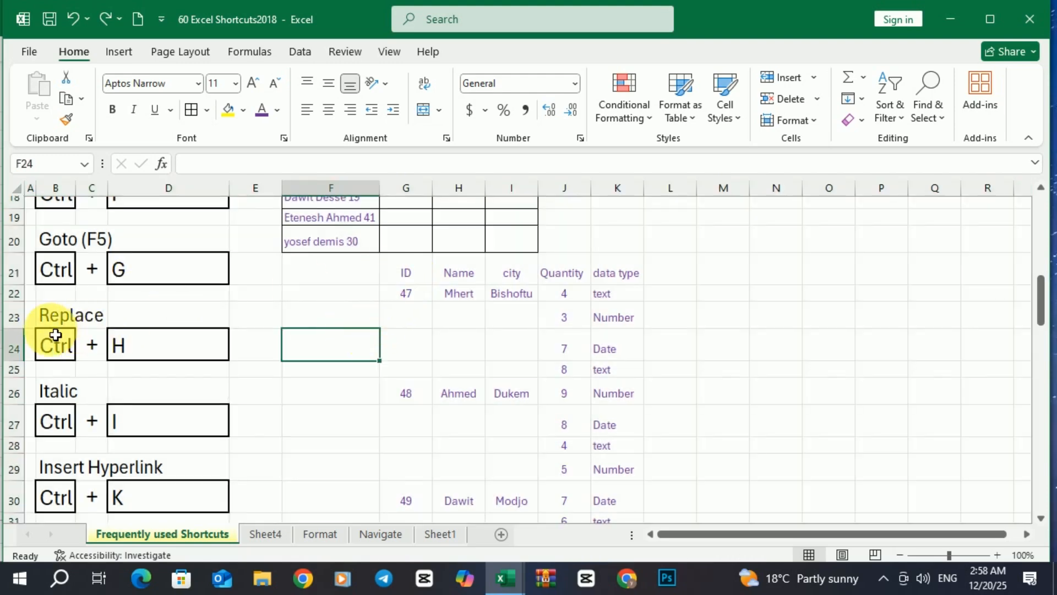
left_click_drag(55, 339, 183, 485)
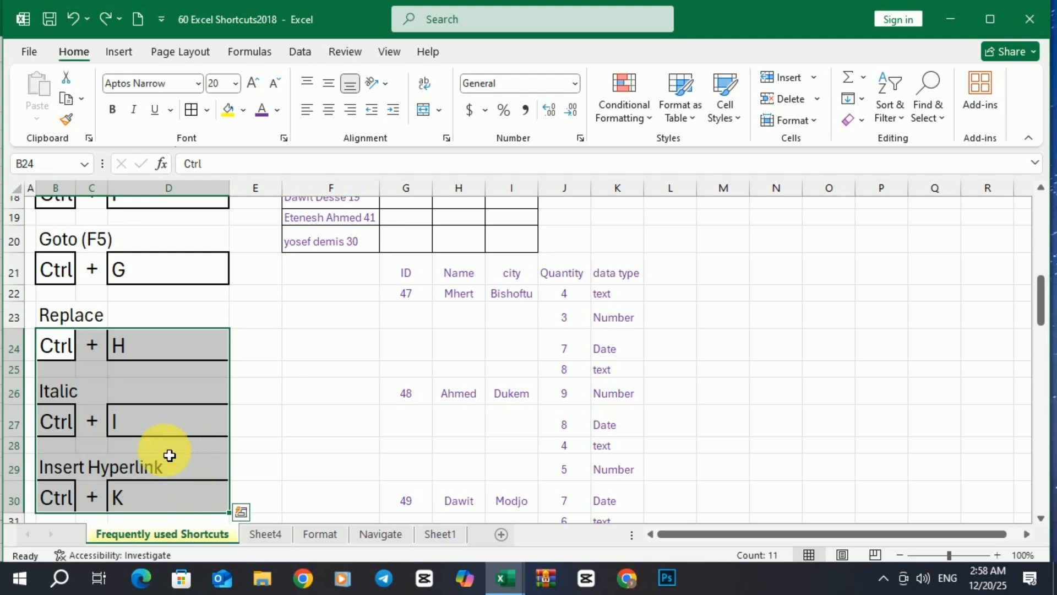
key("ctrl+i")
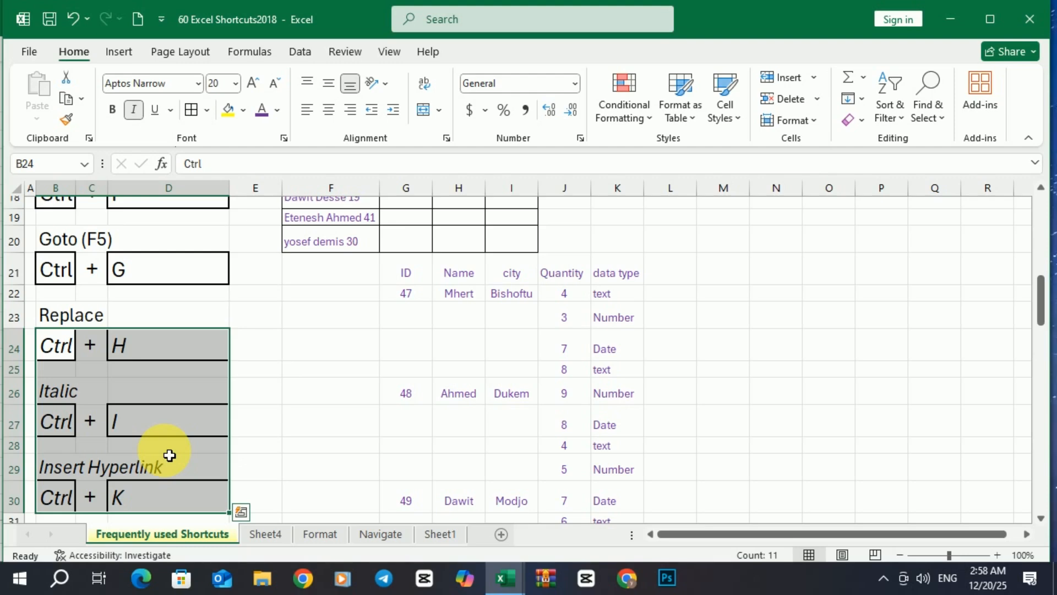
key("ctrl+i")
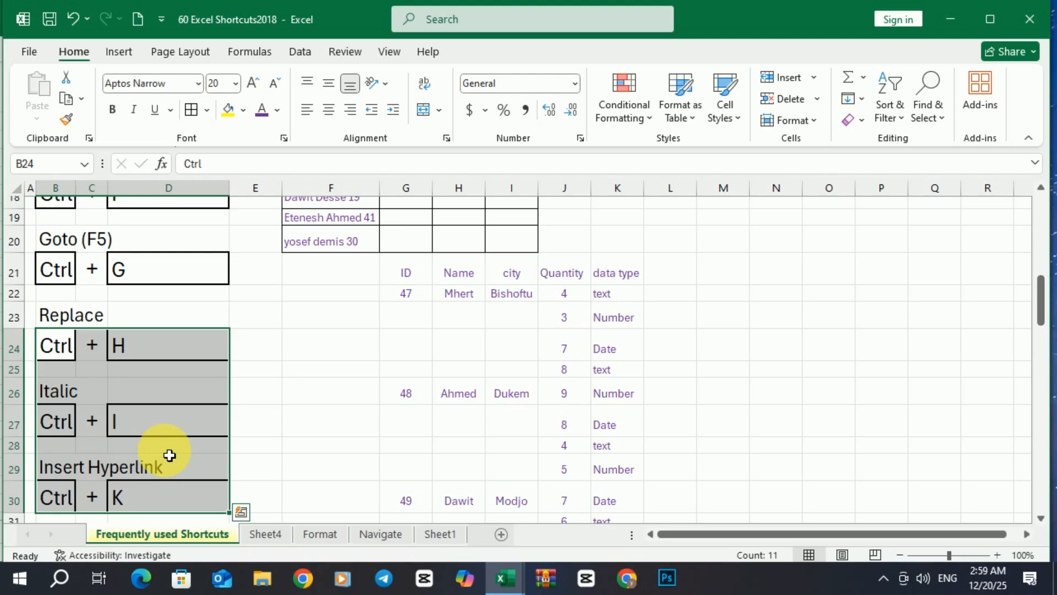
key("ctrl+i")
key("ctrl+i")
left_click(307, 393)
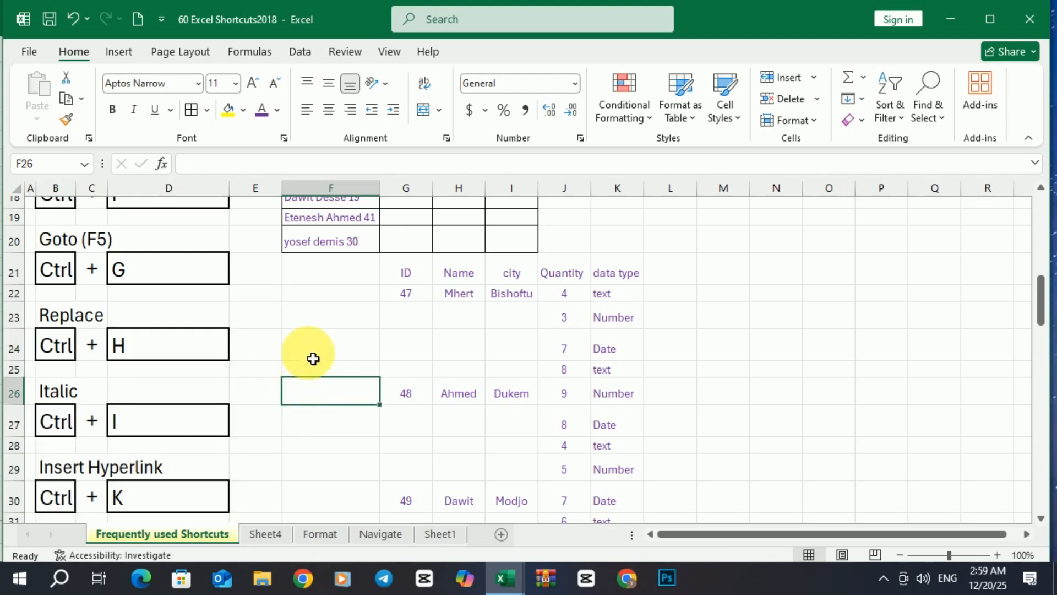
scroll(314, 357, "down", 1)
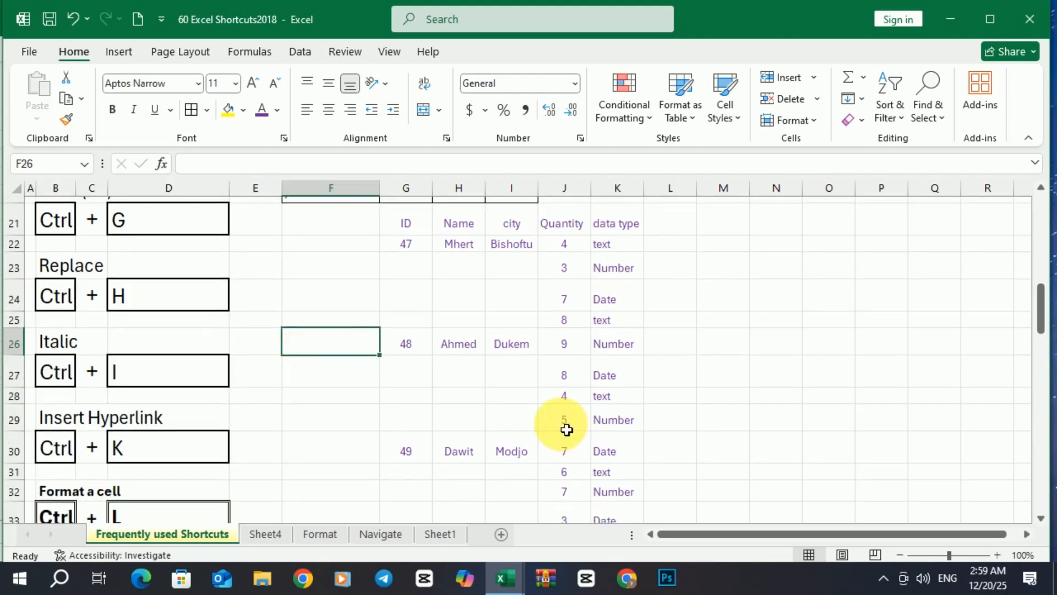
Hyperlink the Date text in K30 to skill.xlsx on the Desktop via Ctrl+K
left_click(610, 456)
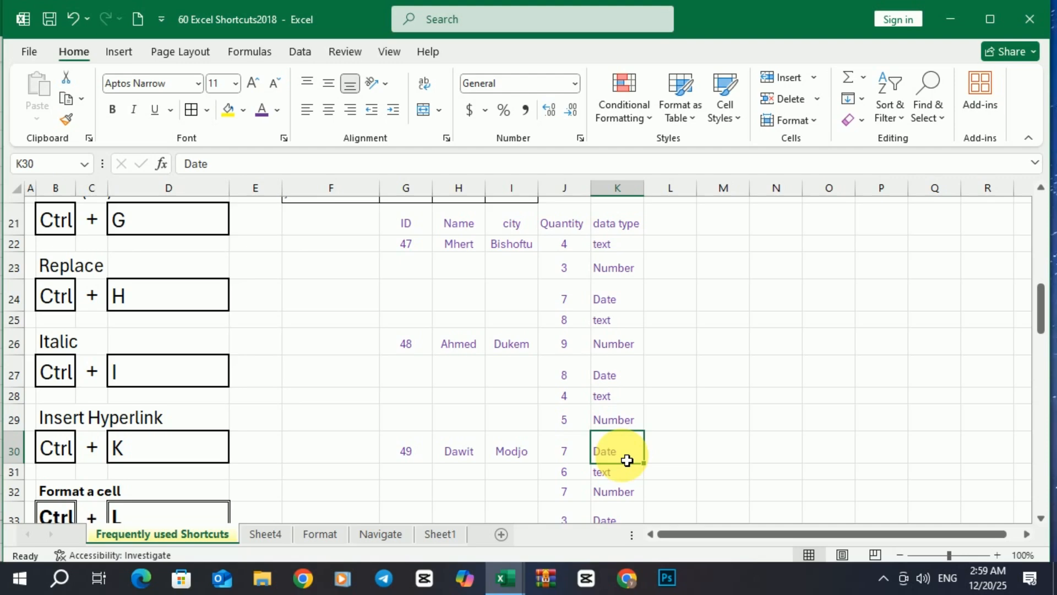
key("ctrl+k")
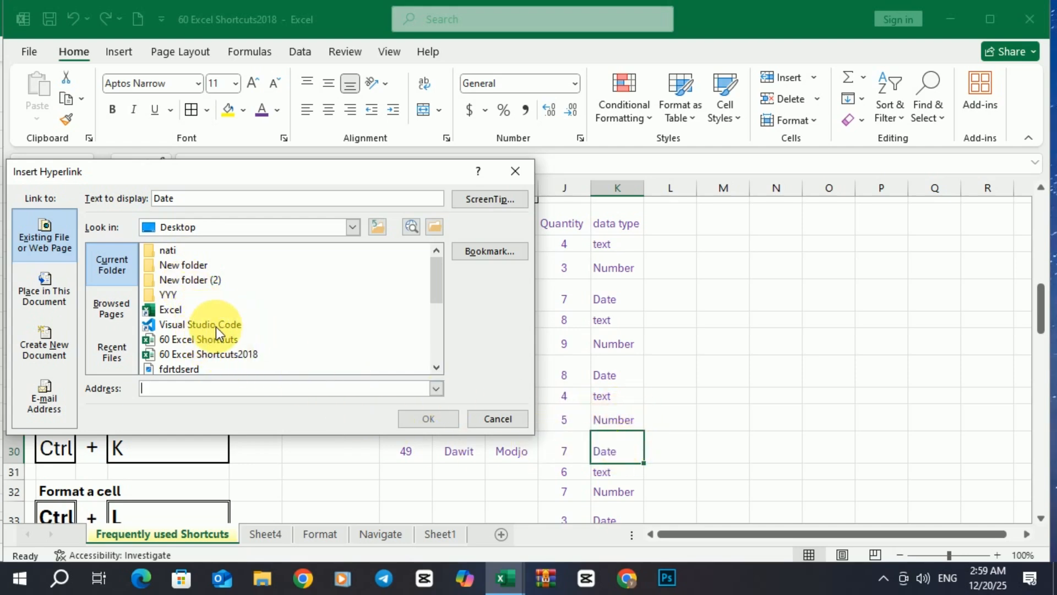
scroll(187, 324, "down", 1)
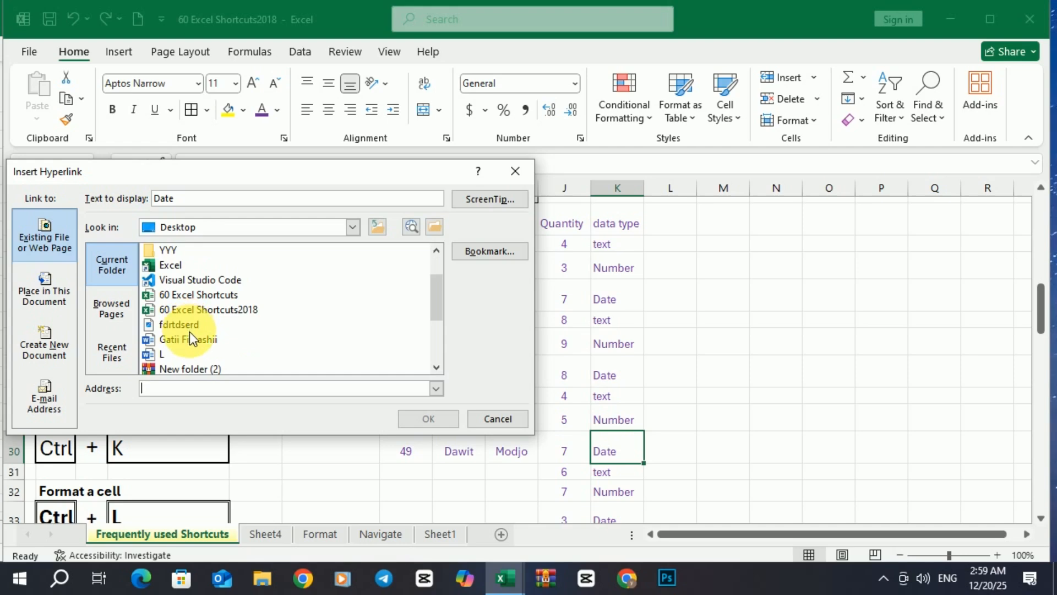
scroll(189, 333, "down", 2)
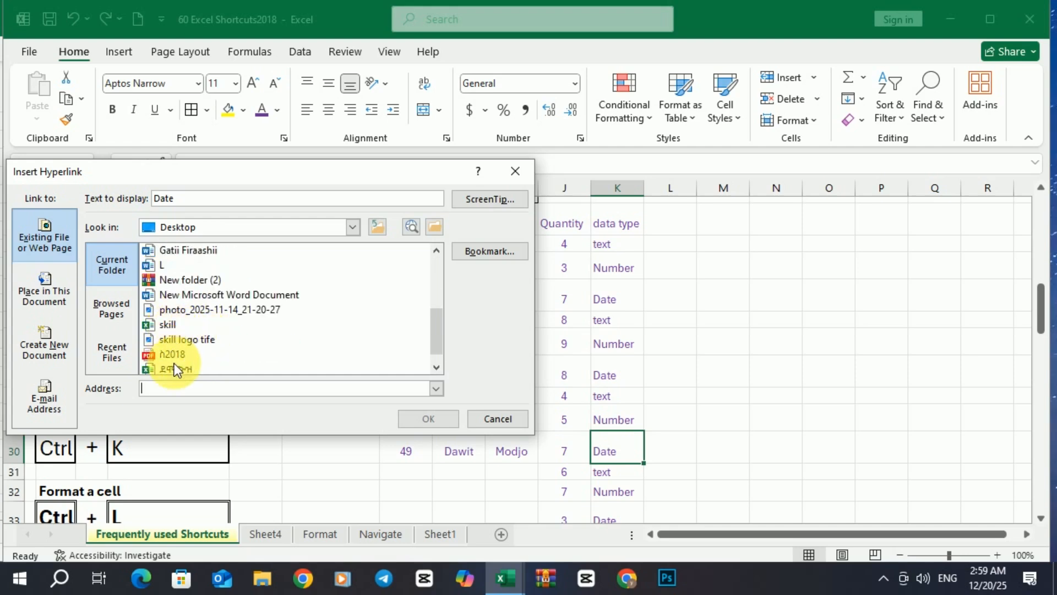
left_click(169, 324)
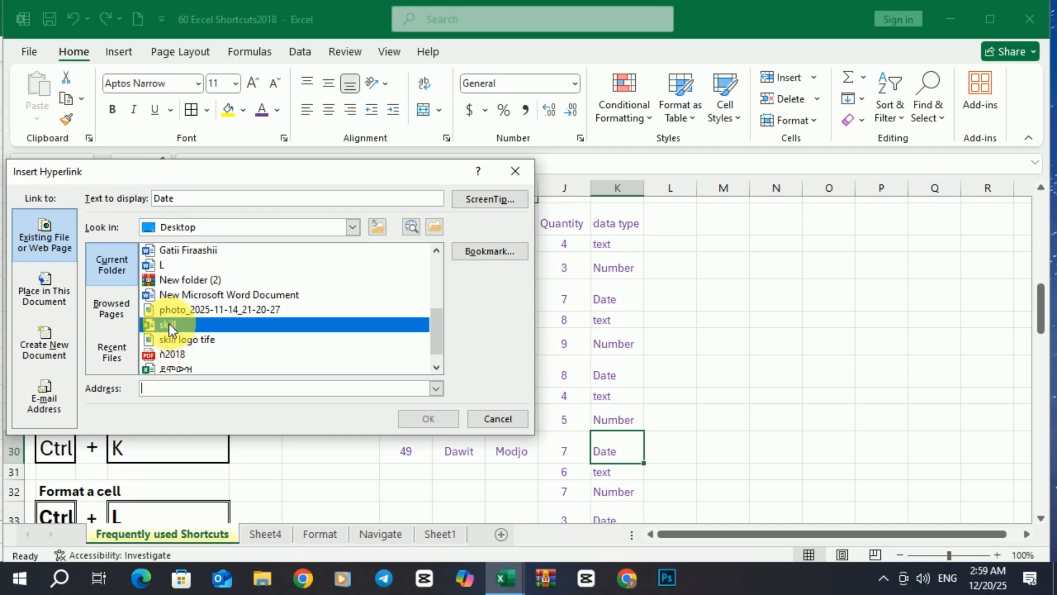
left_click(427, 420)
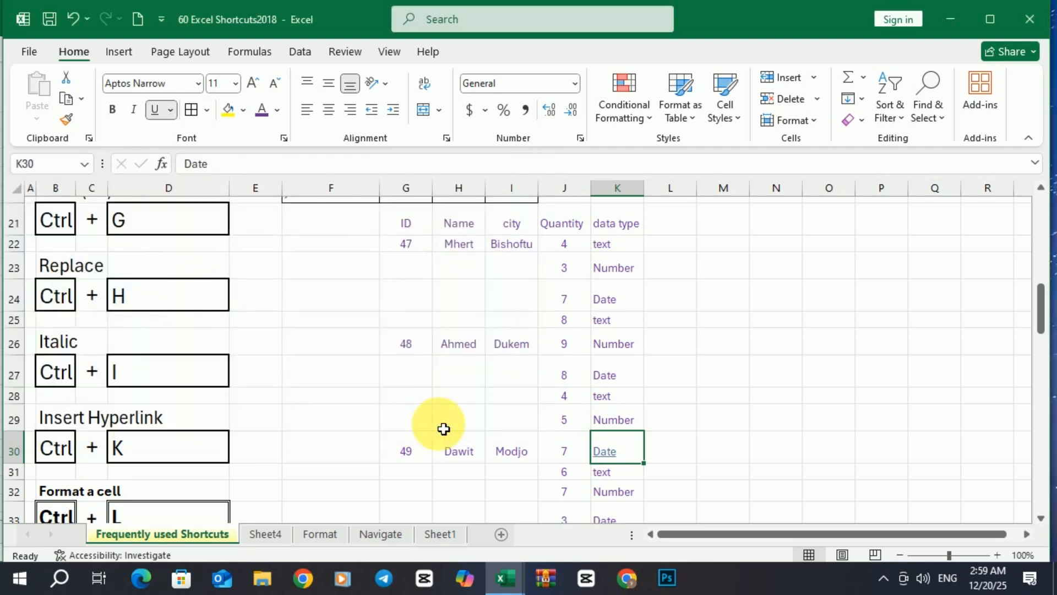
left_click(598, 396)
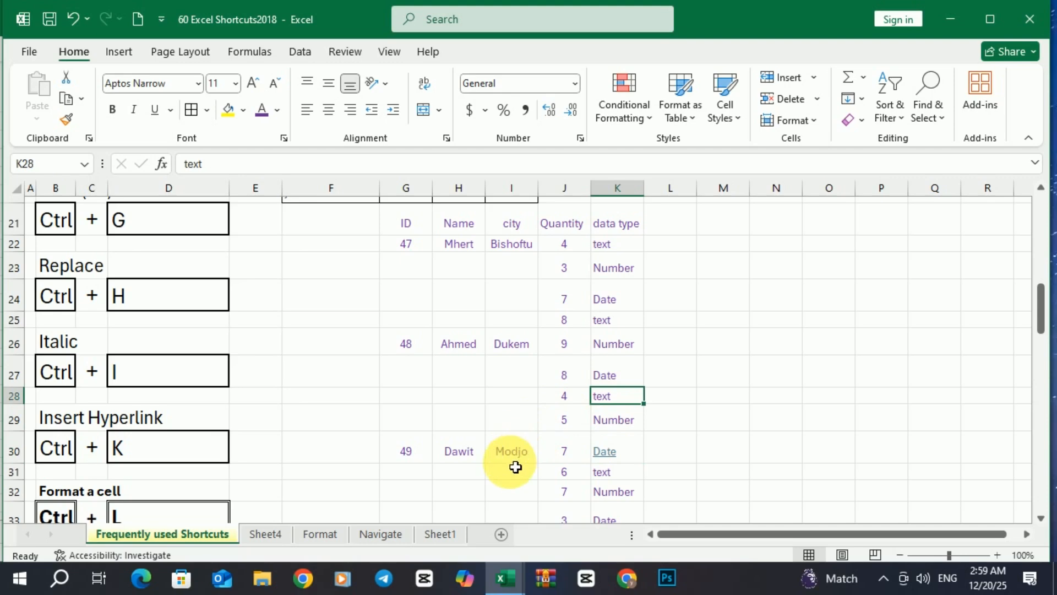
left_click(514, 458)
left_click(610, 459)
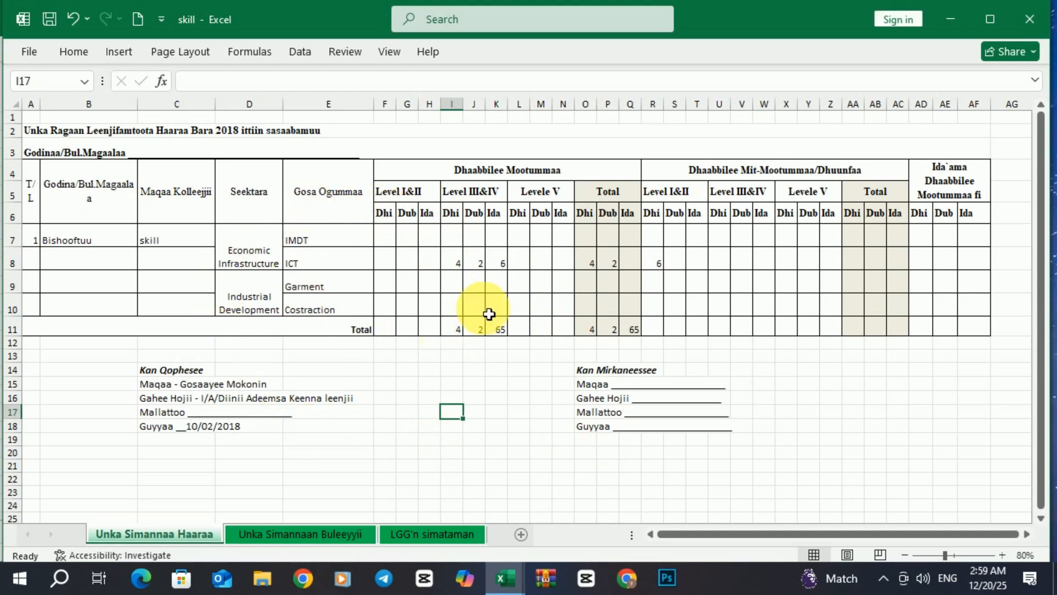
left_click(953, 19)
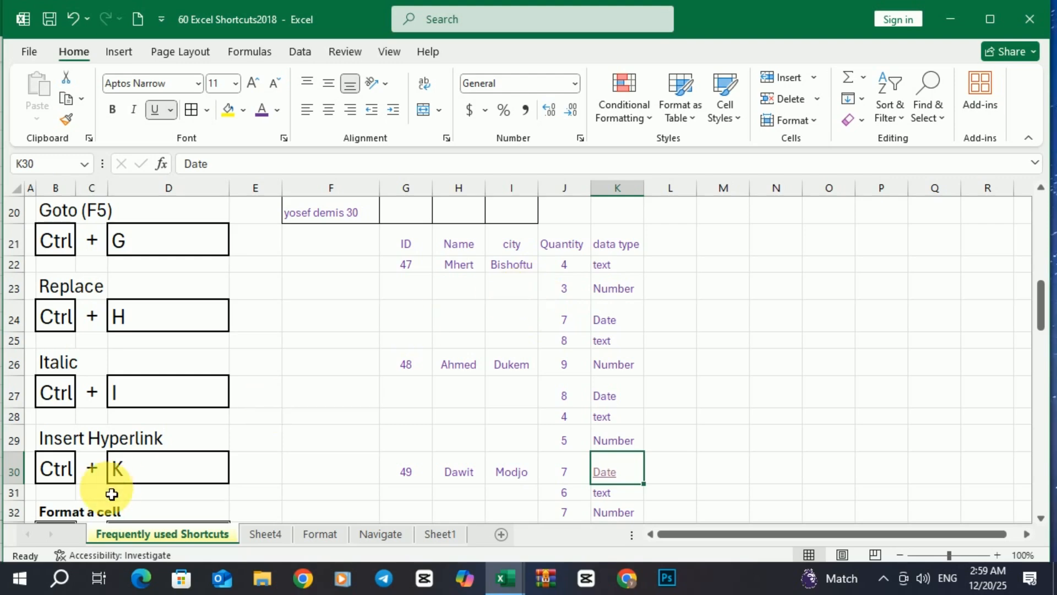
scroll(112, 490, "down", 1)
scroll(142, 462, "down", 1)
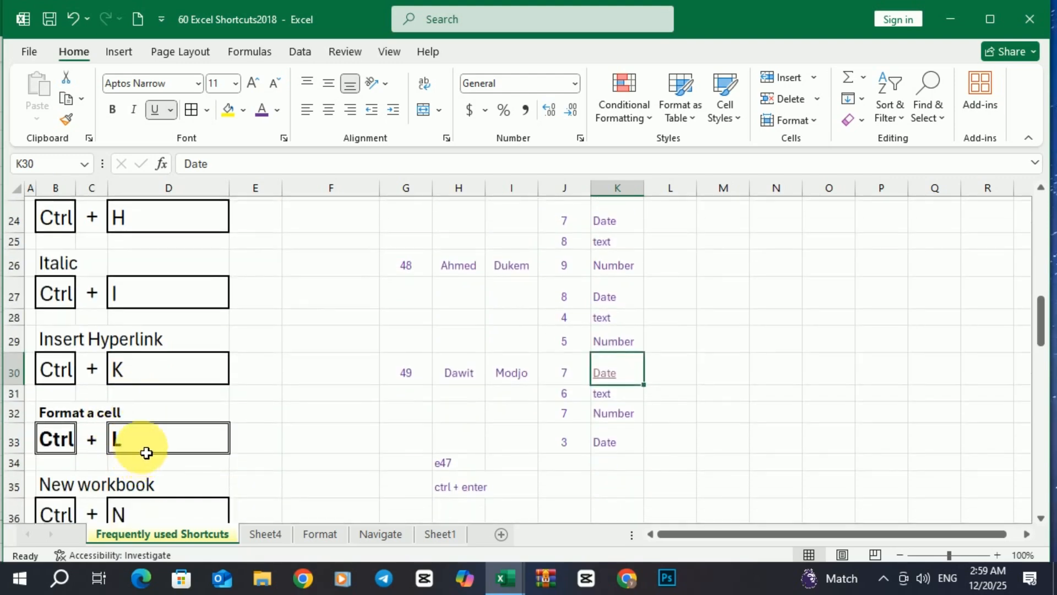
scroll(259, 446, "up", 1)
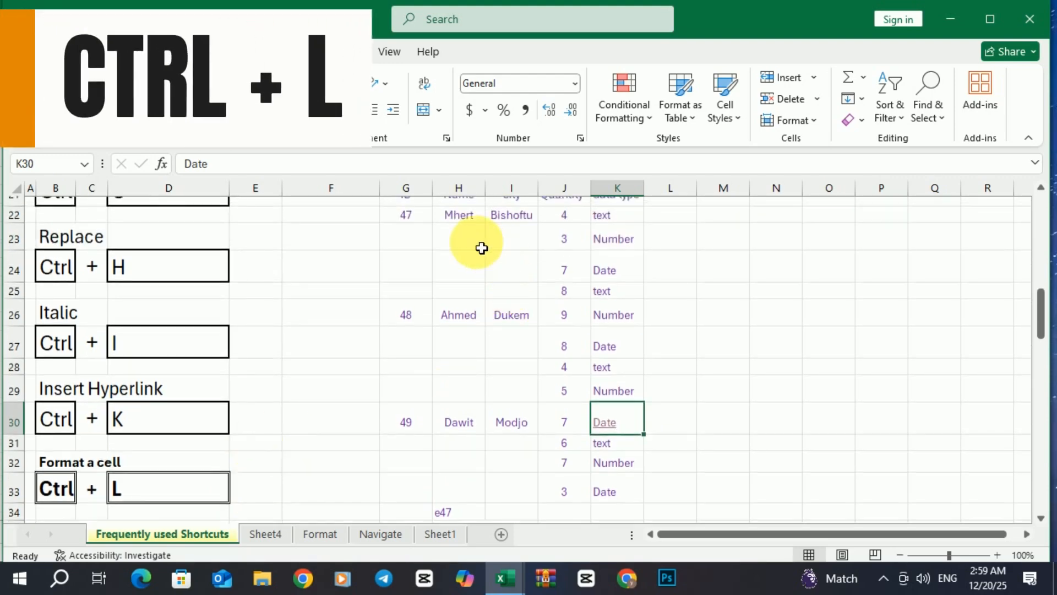
scroll(409, 229, "up", 1)
left_click_drag(408, 242, 618, 510)
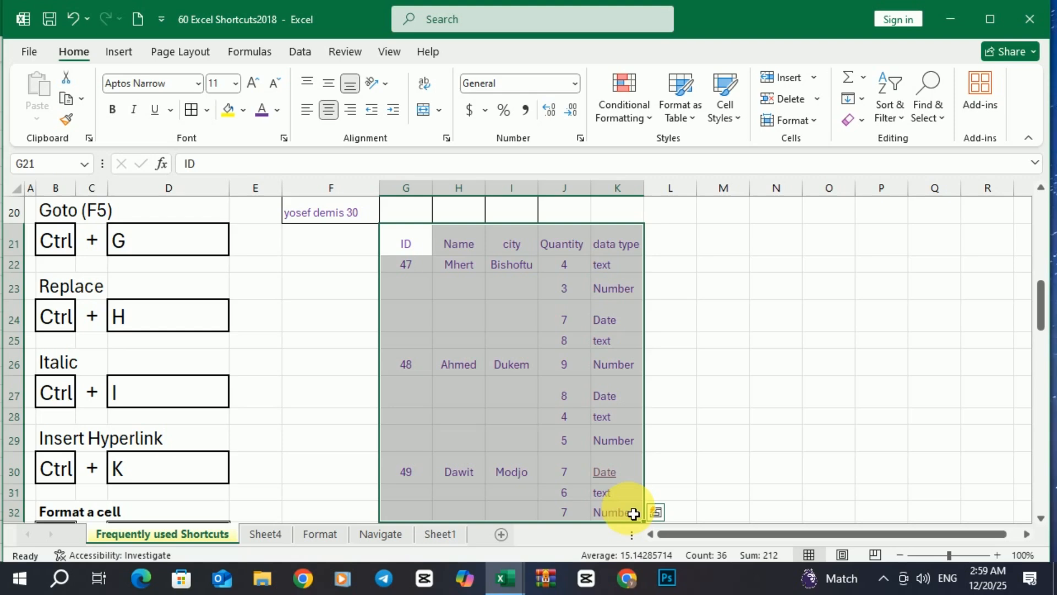
key("ctrl+t")
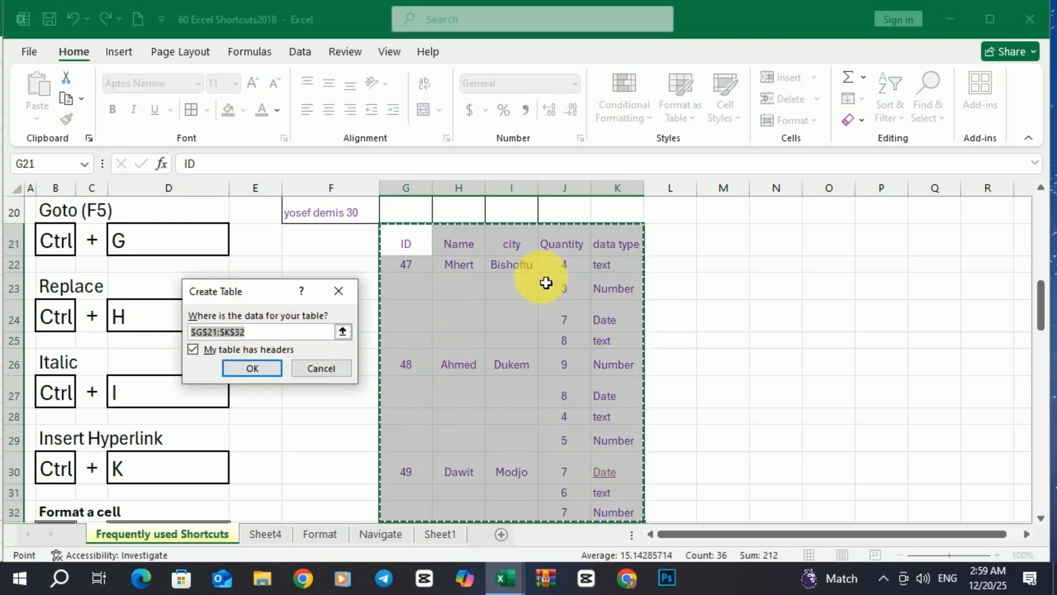
left_click_drag(427, 258, 627, 451)
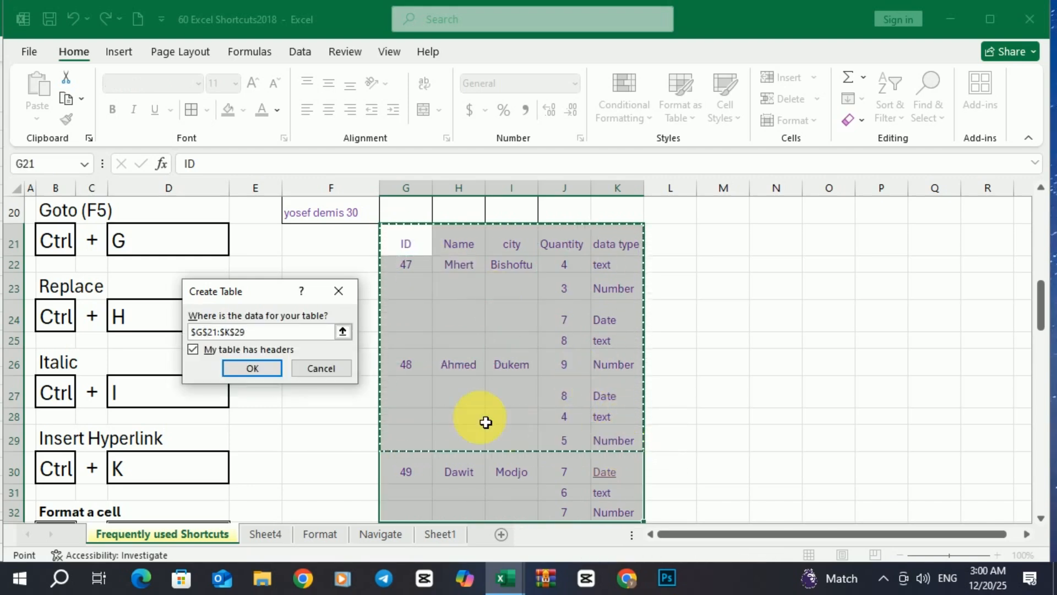
left_click(262, 370)
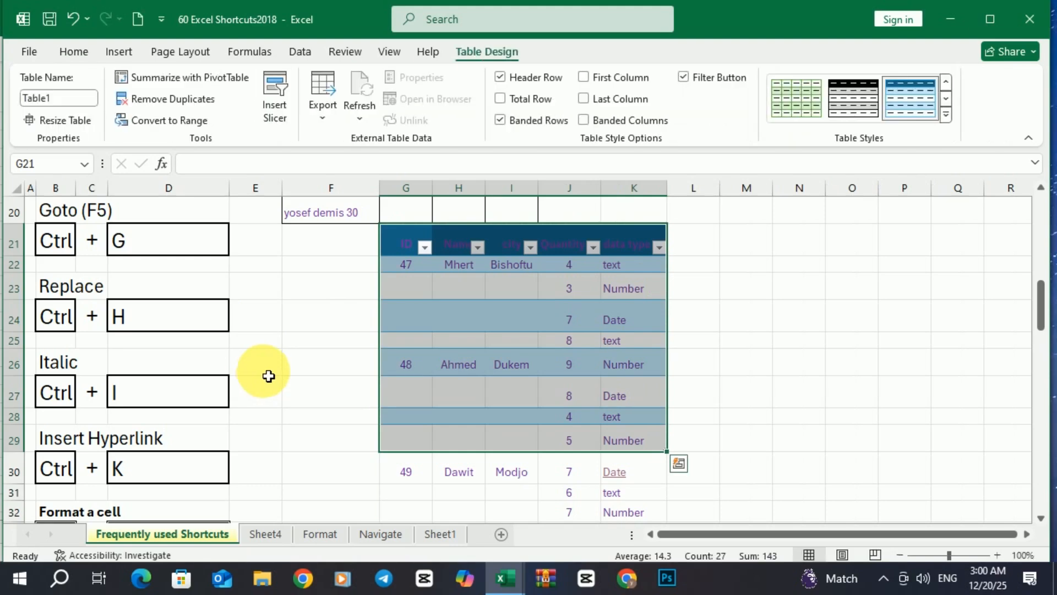
scroll(249, 403, "down", 1)
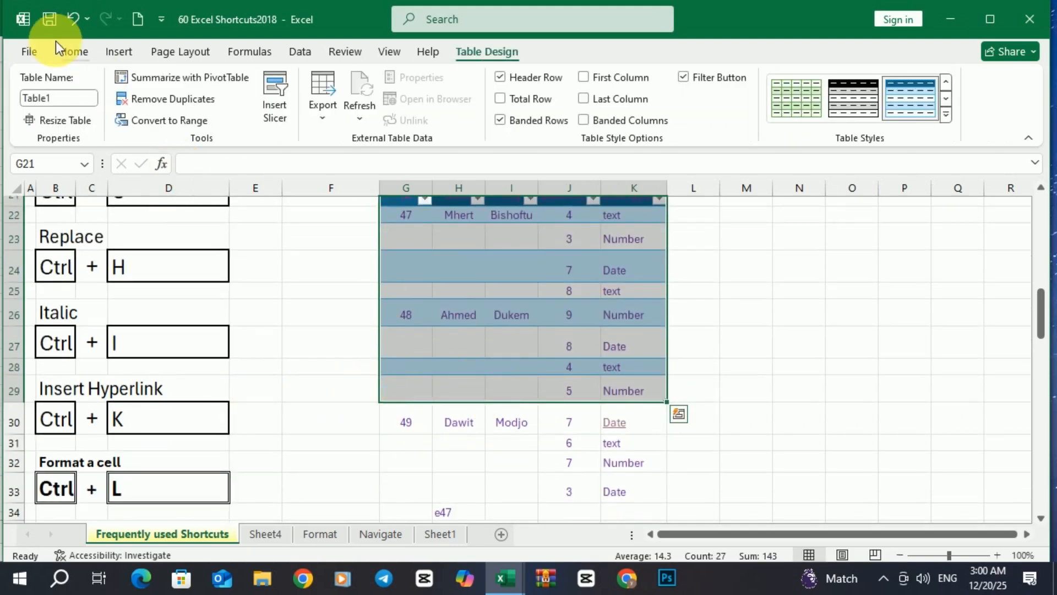
left_click(74, 18)
scroll(235, 268, "down", 1)
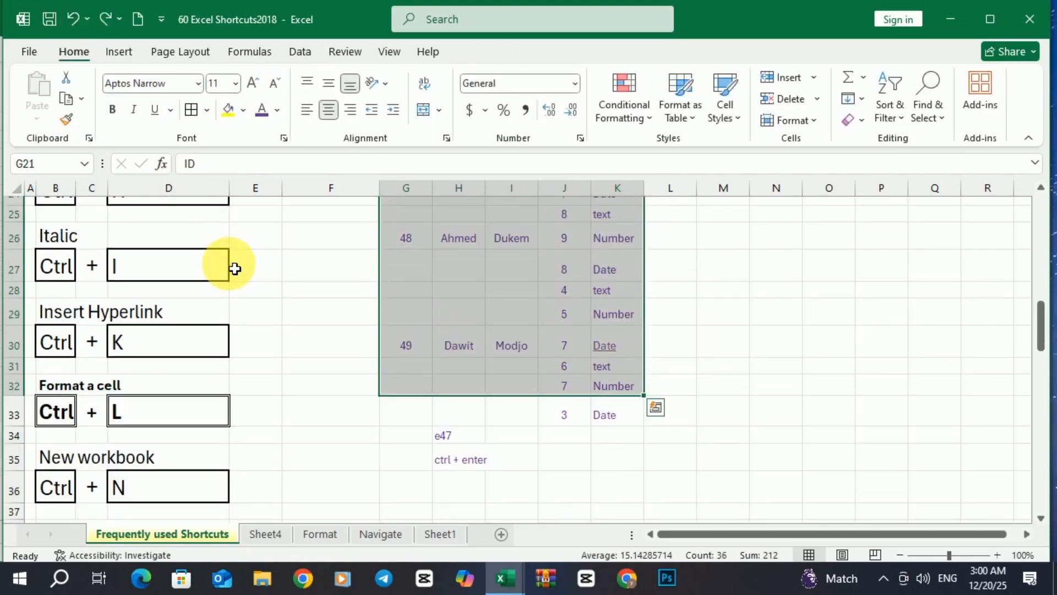
left_click(328, 309)
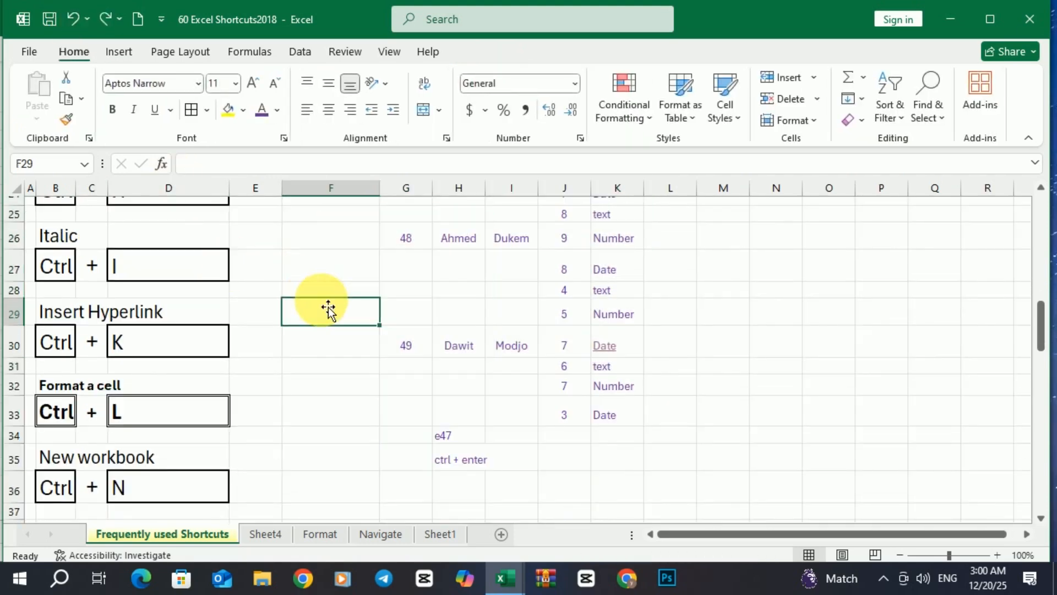
scroll(328, 308, "up", 3)
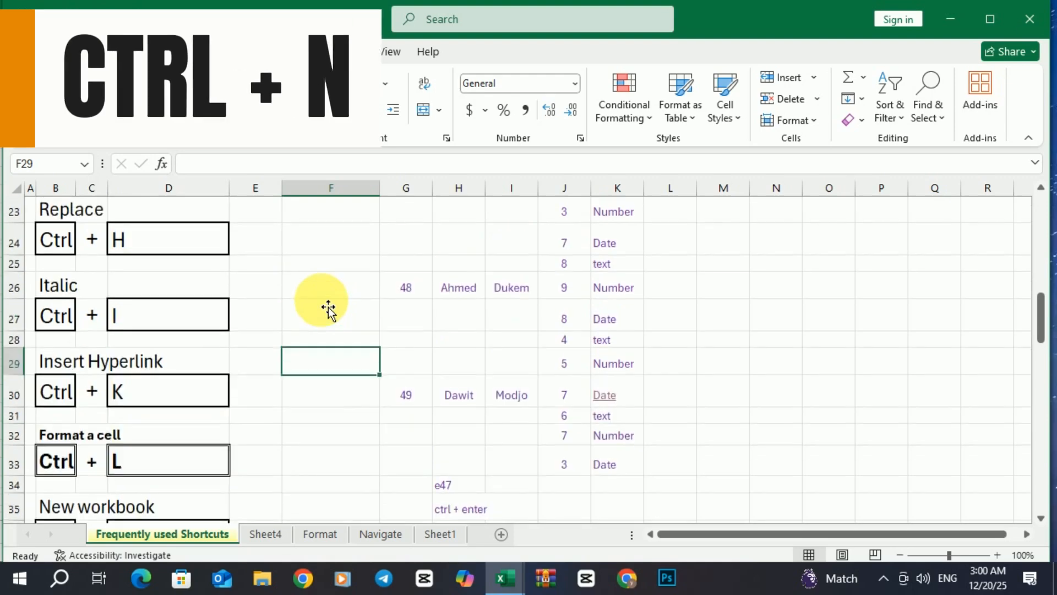
scroll(329, 308, "down", 1)
scroll(328, 309, "down", 3)
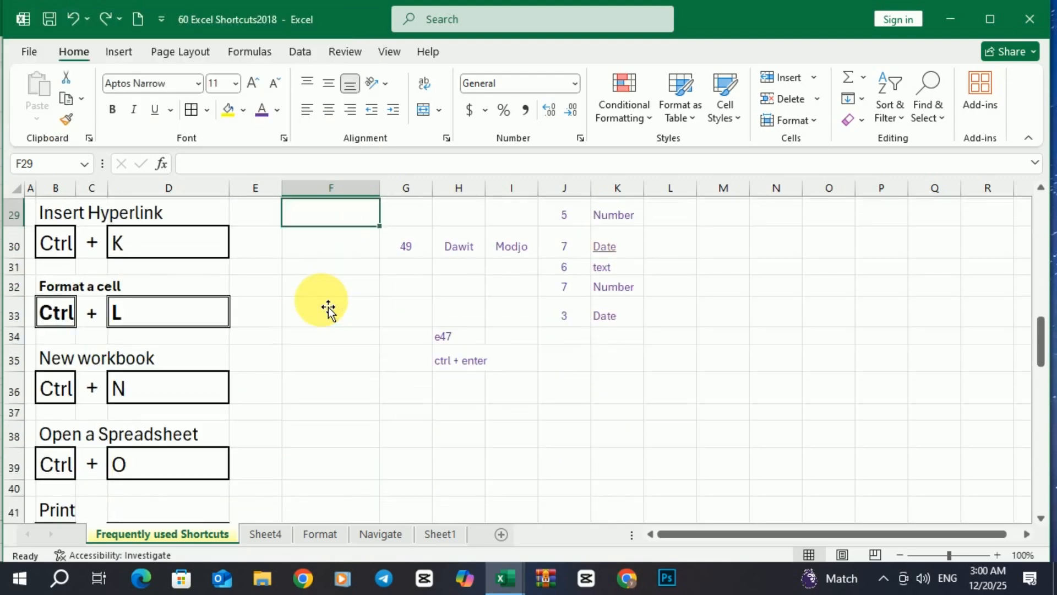
left_click(326, 305)
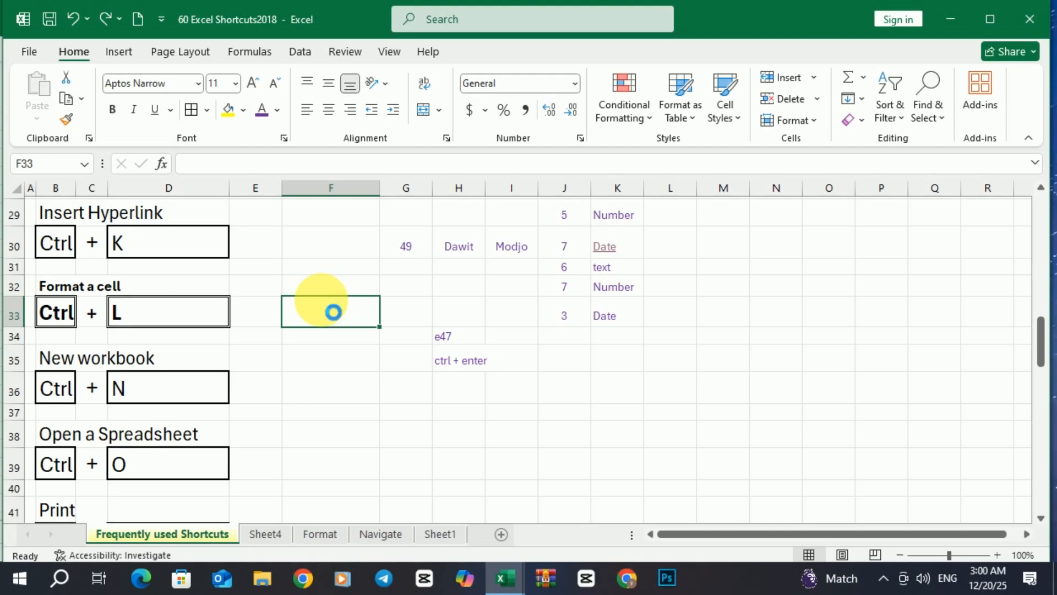
key("ctrl+n")
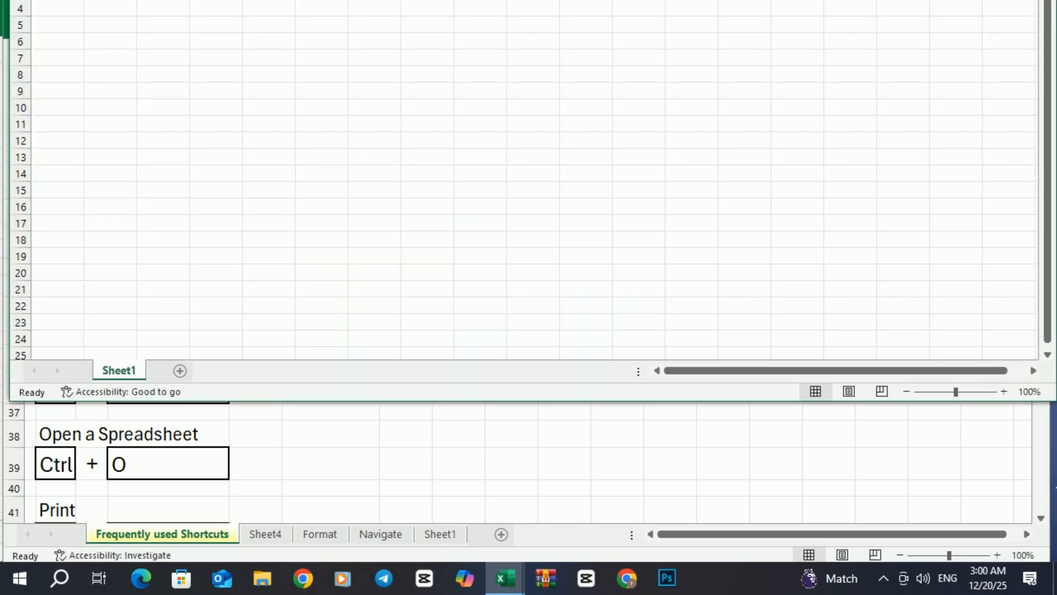
mouse_move(810, 0)
left_mouse_down()
mouse_move(780, 0)
mouse_move(818, 9)
left_mouse_up()
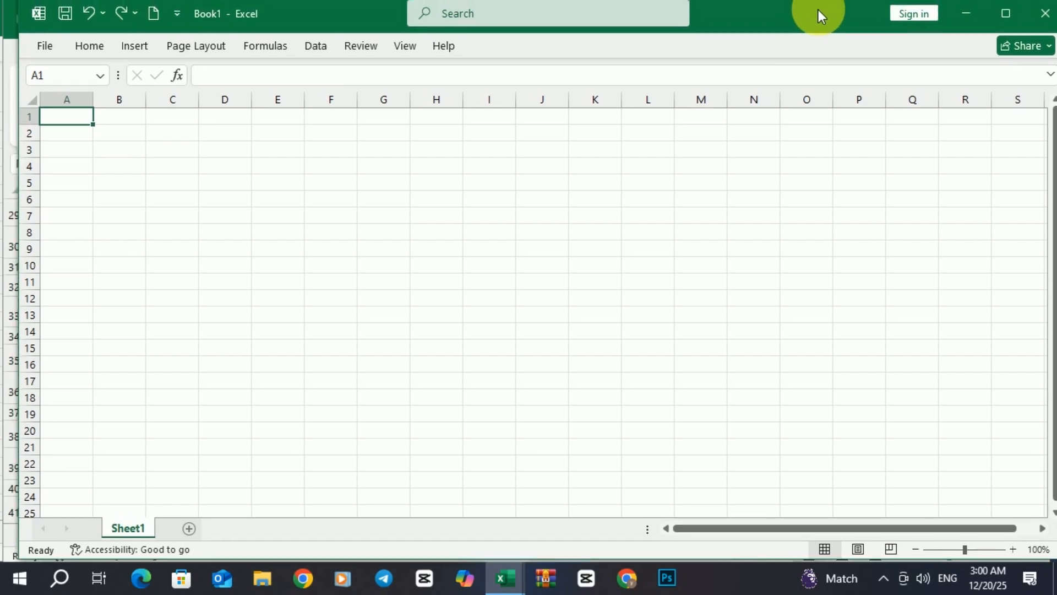
left_click(1043, 16)
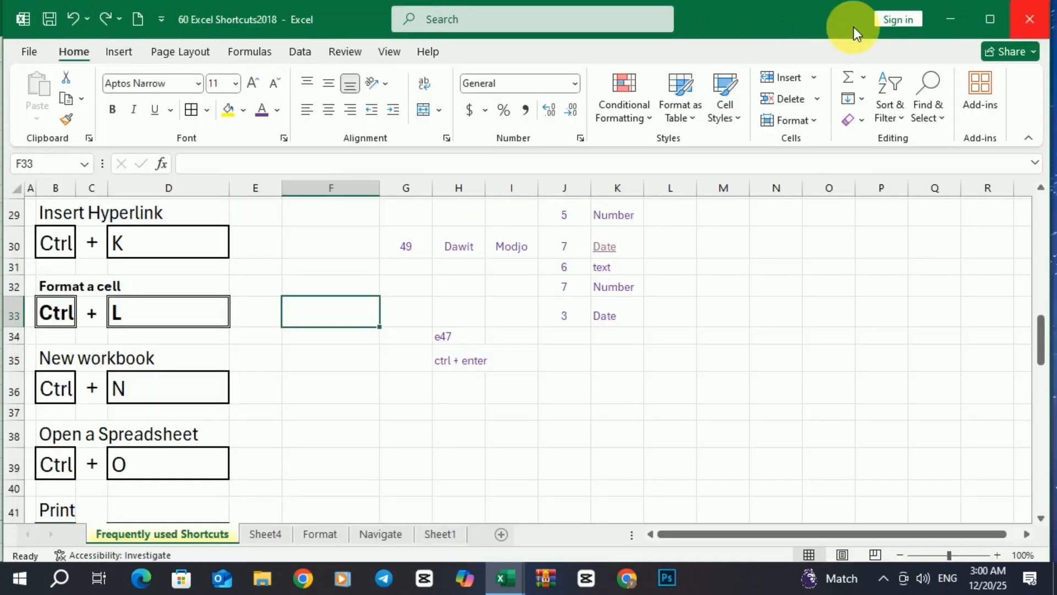
left_click(345, 255)
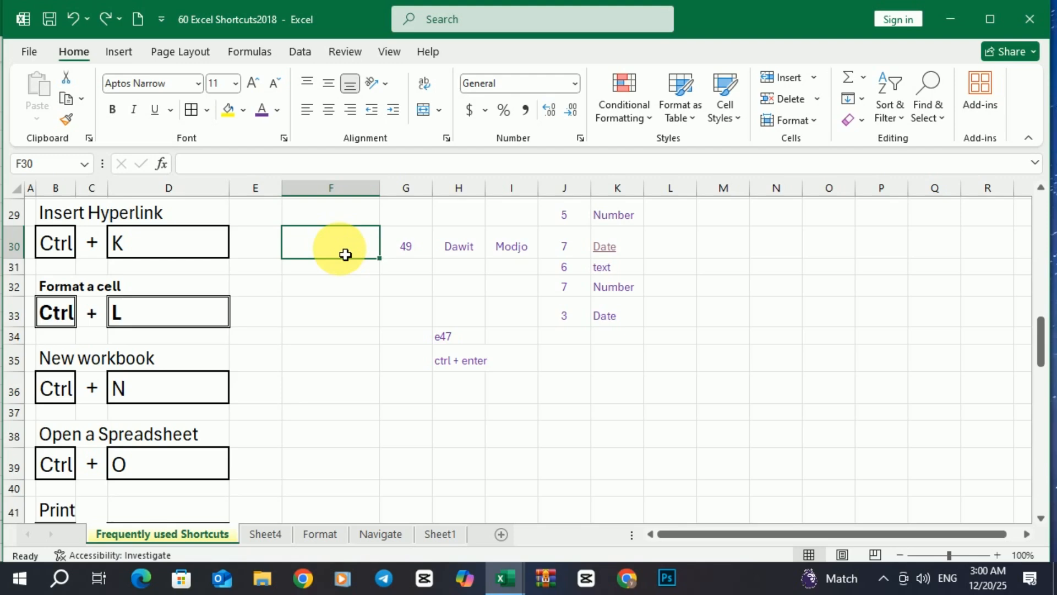
left_click(320, 307)
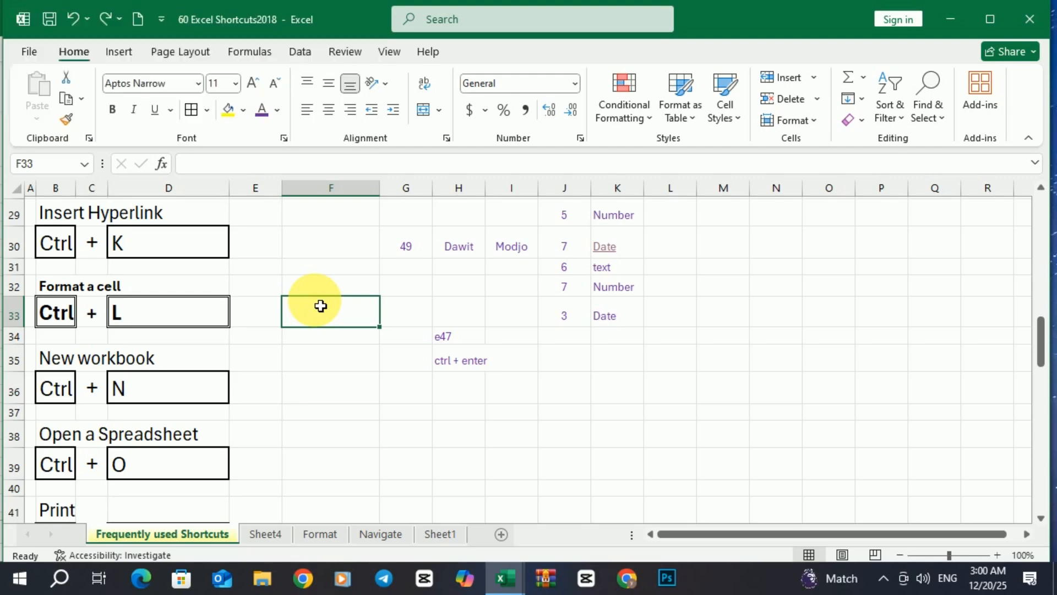
key("ctrl+o")
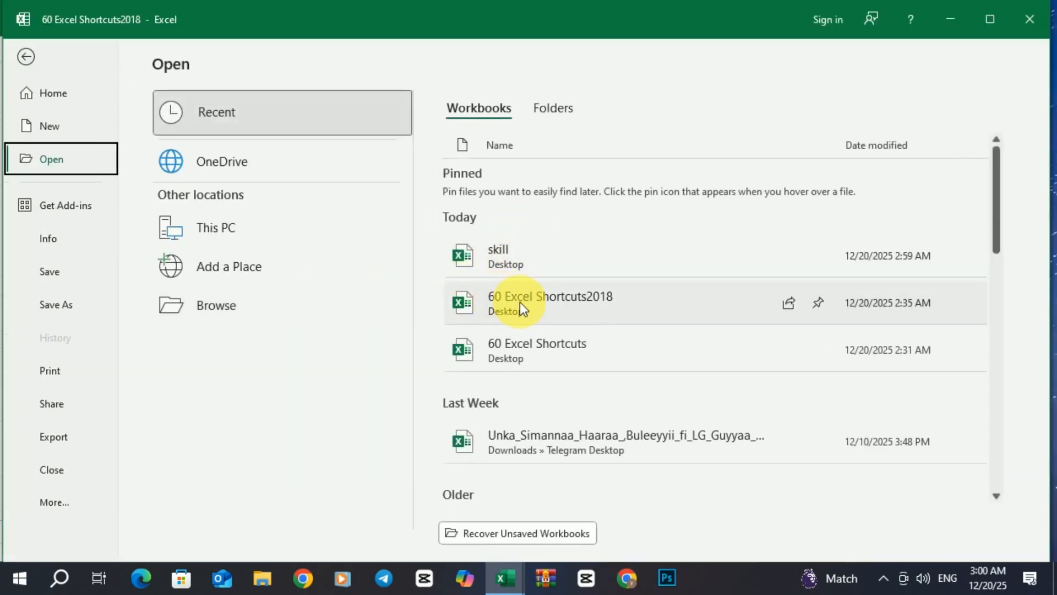
scroll(508, 317, "down", 3)
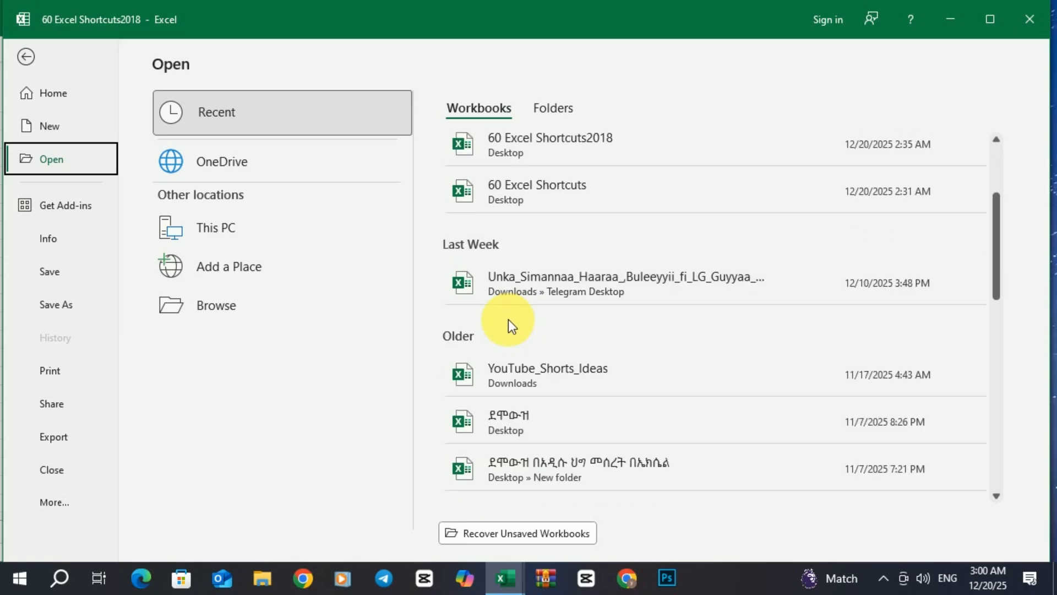
scroll(507, 325, "down", 3)
scroll(511, 363, "up", 3)
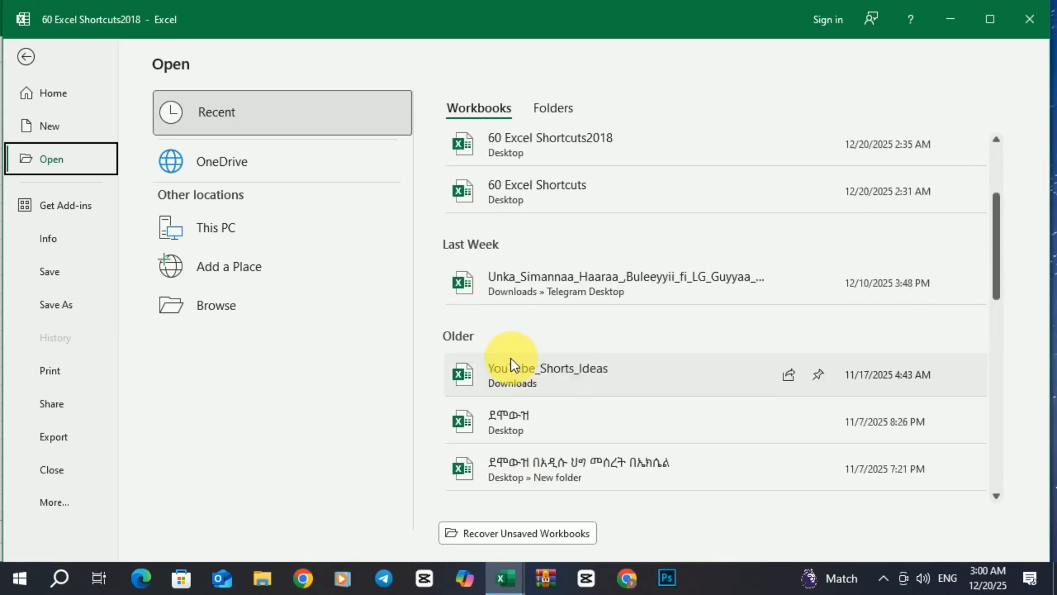
scroll(511, 360, "down", 3)
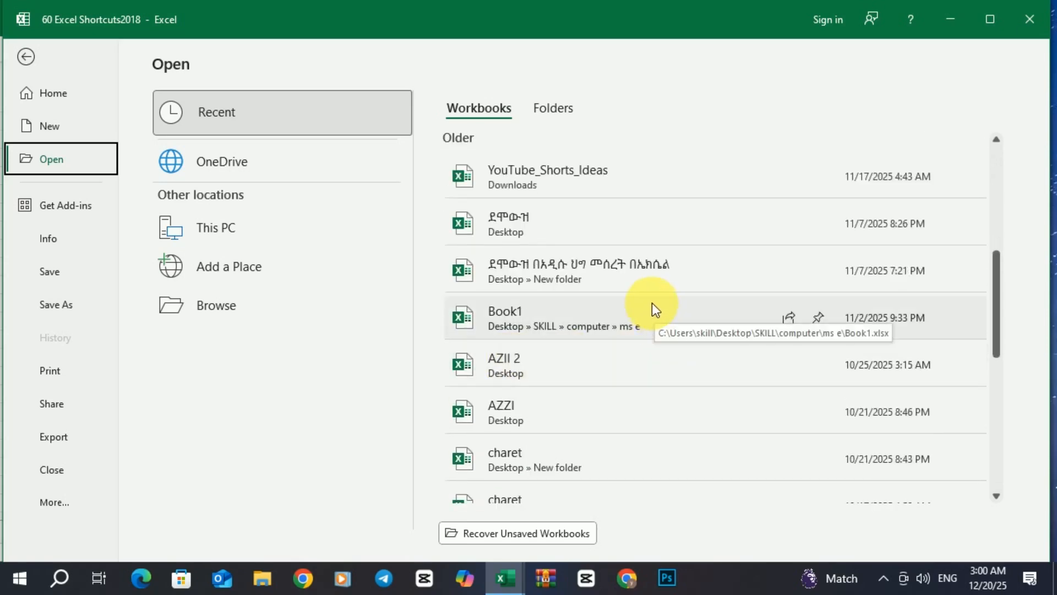
left_click(507, 411)
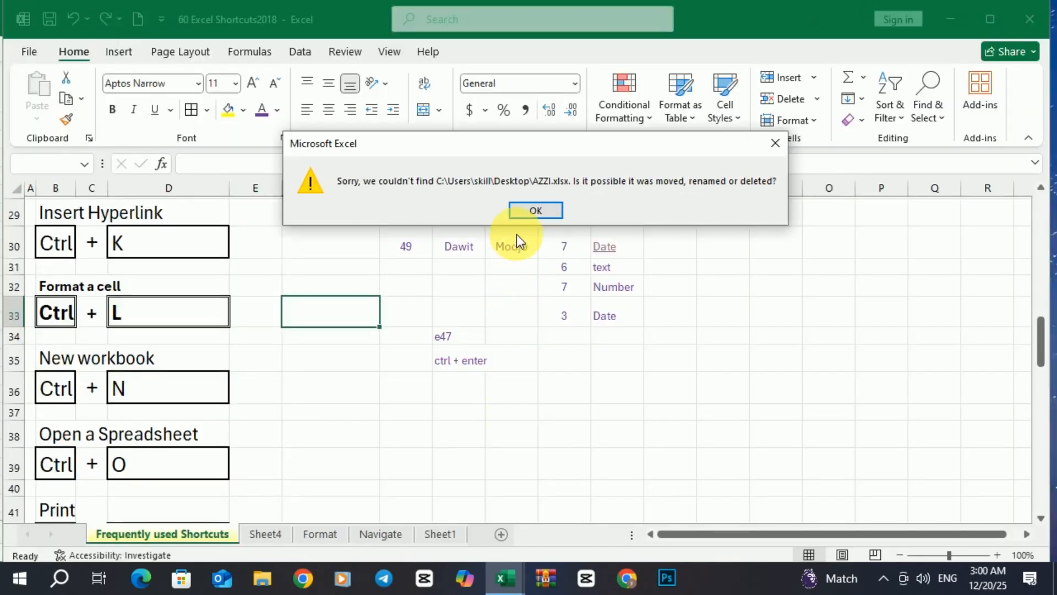
left_click(536, 212)
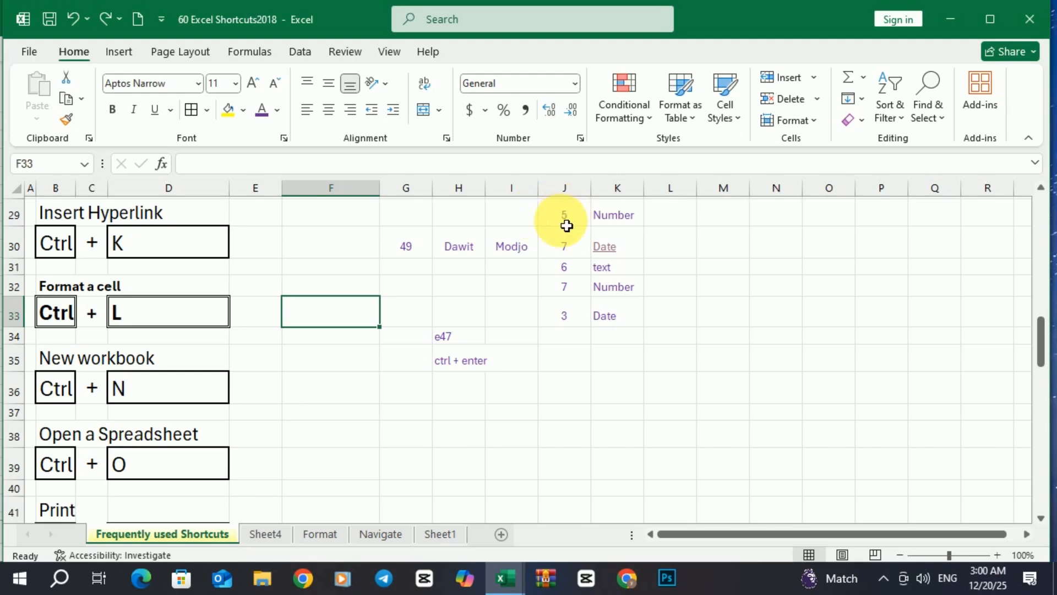
scroll(510, 329, "down", 1)
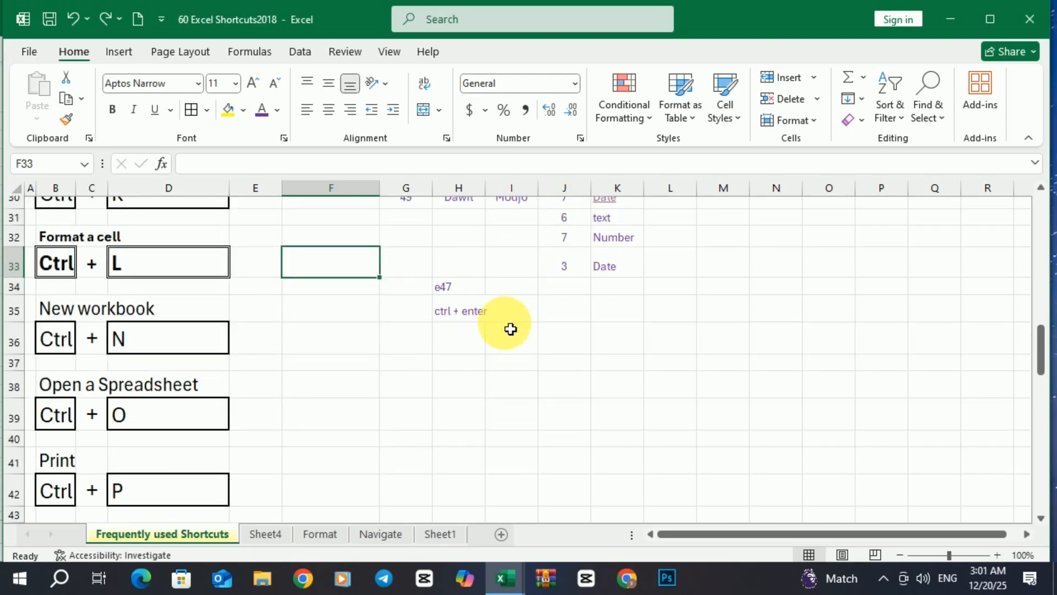
scroll(237, 358, "down", 1)
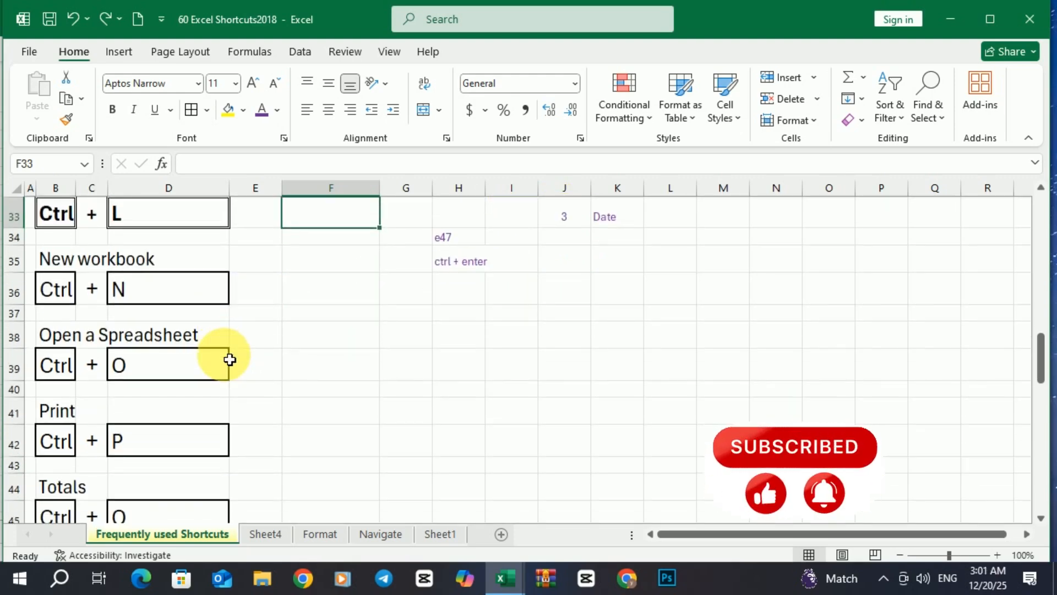
scroll(230, 360, "down", 1)
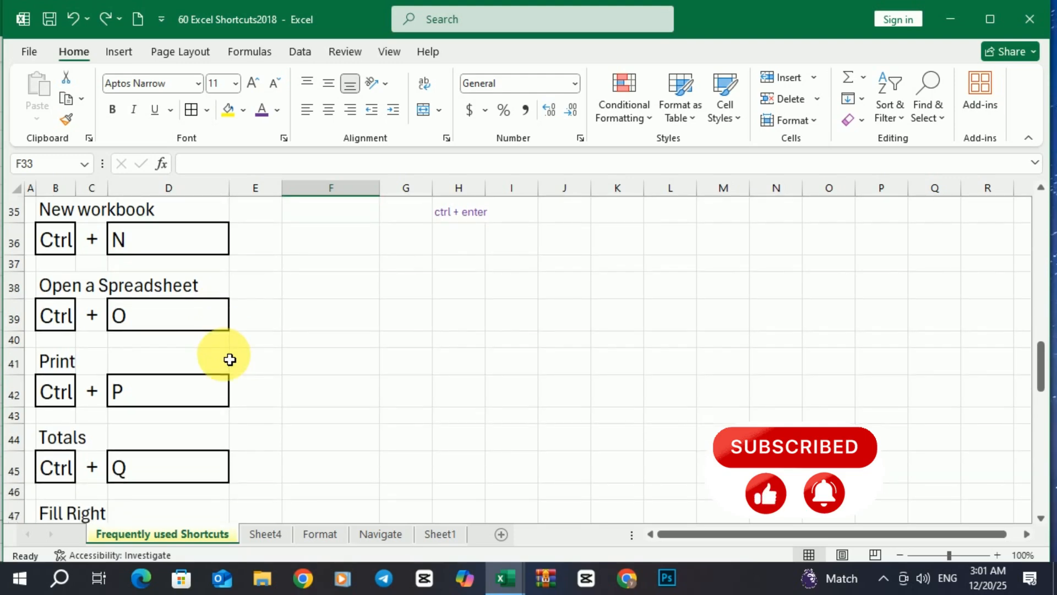
scroll(229, 359, "up", 11)
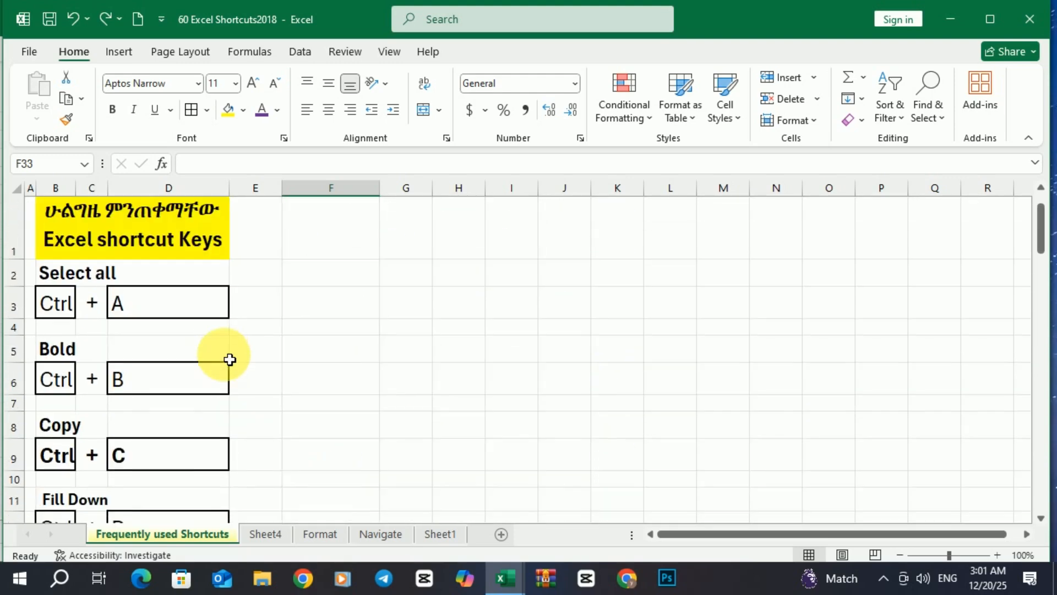
scroll(310, 339, "down", 4)
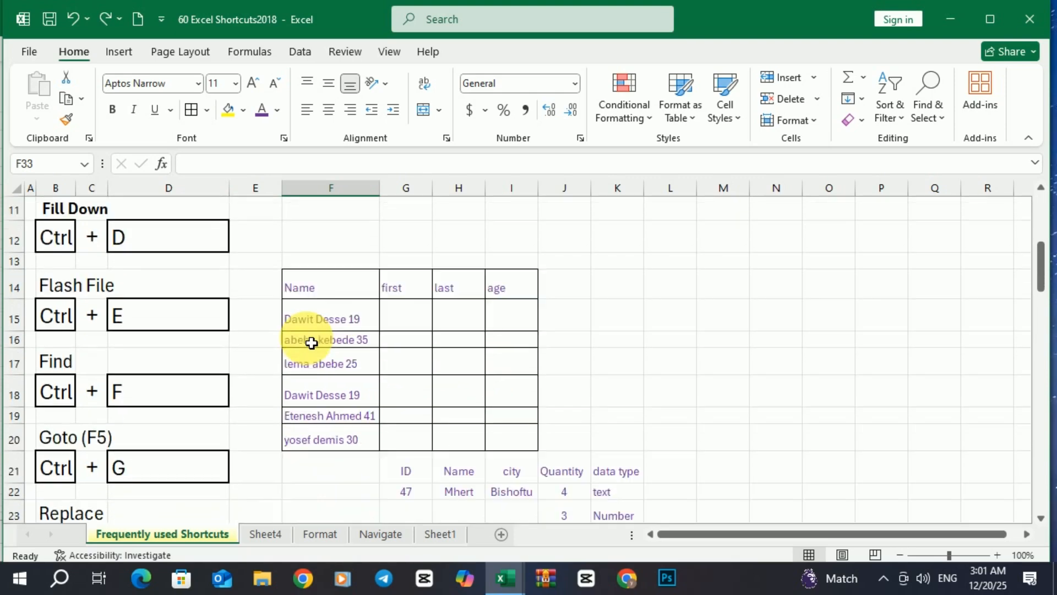
scroll(311, 342, "down", 2)
left_click(281, 368)
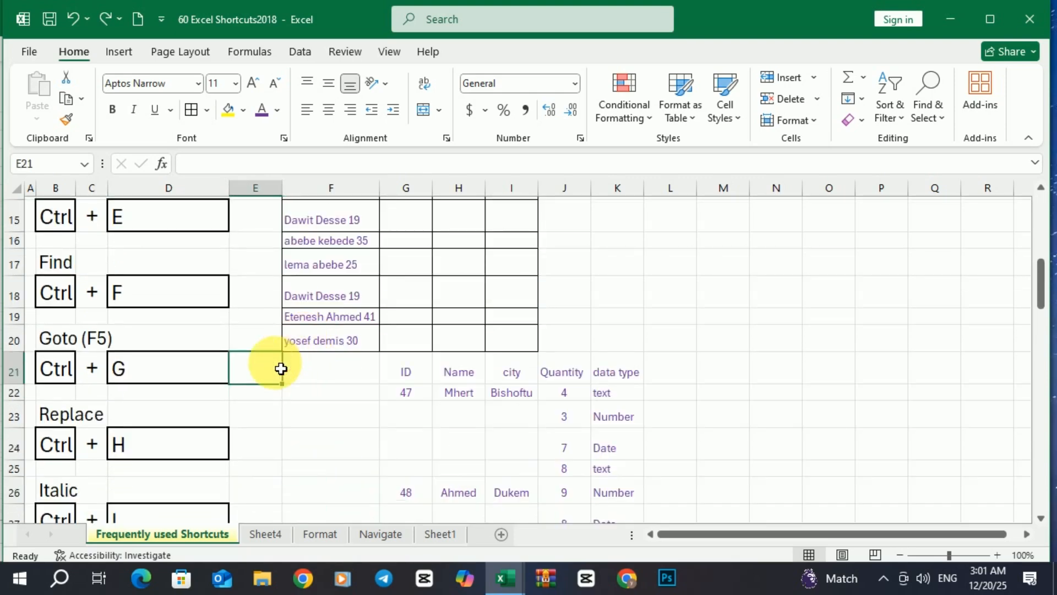
key("ctrl+p")
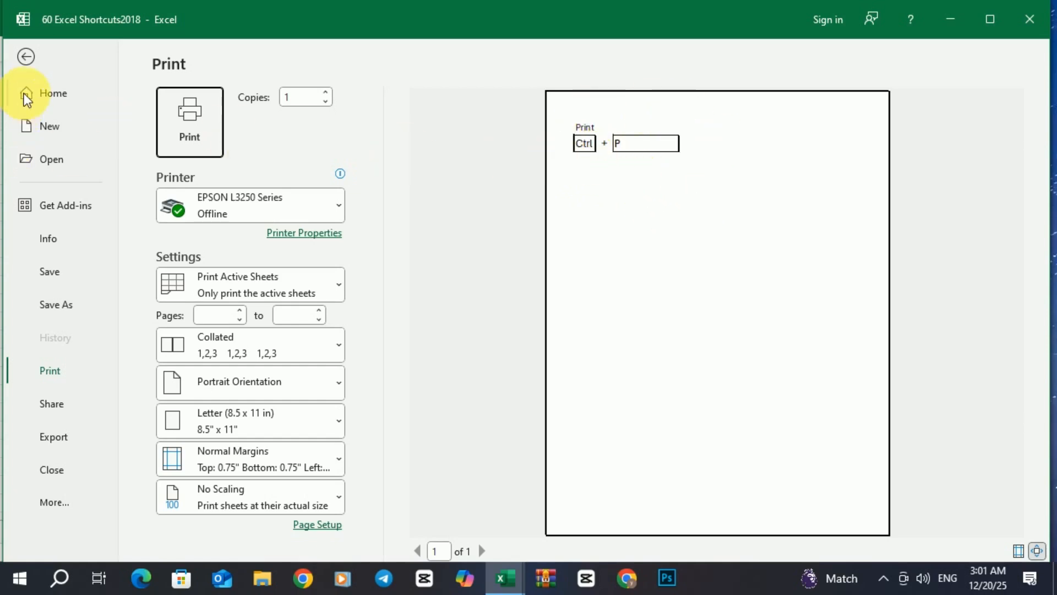
left_click(26, 57)
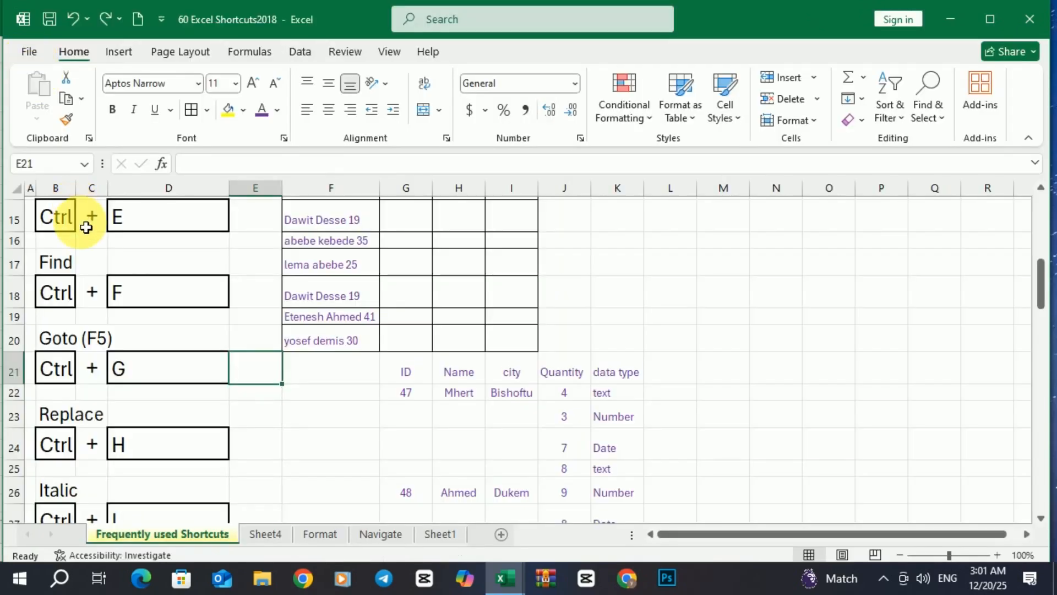
Set the print area to the shortcut list B1:D69 from Page Layout
scroll(86, 226, "up", 4)
left_click_drag(66, 224, 184, 378)
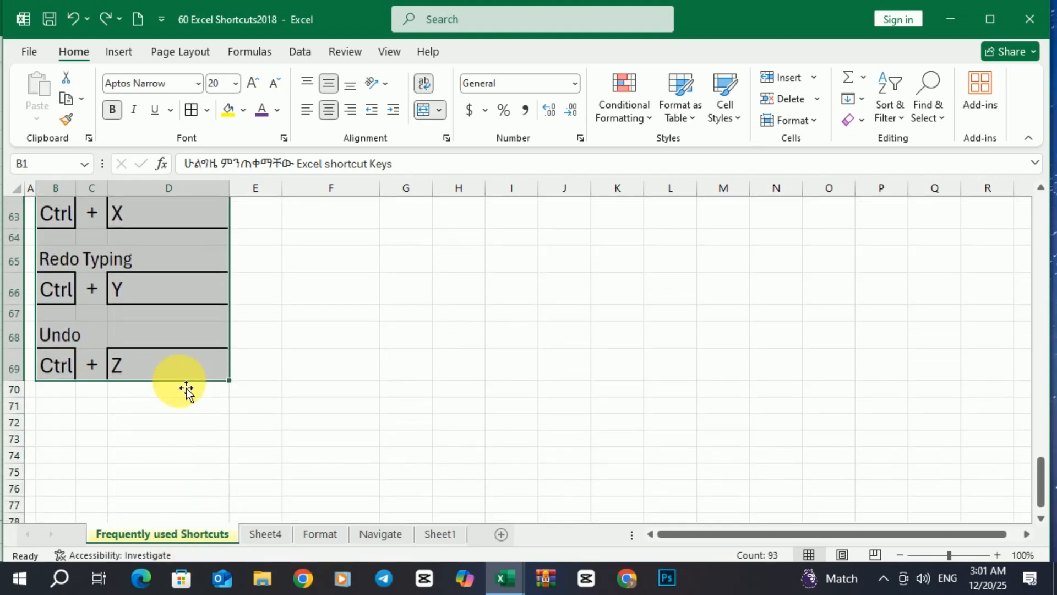
left_click(180, 54)
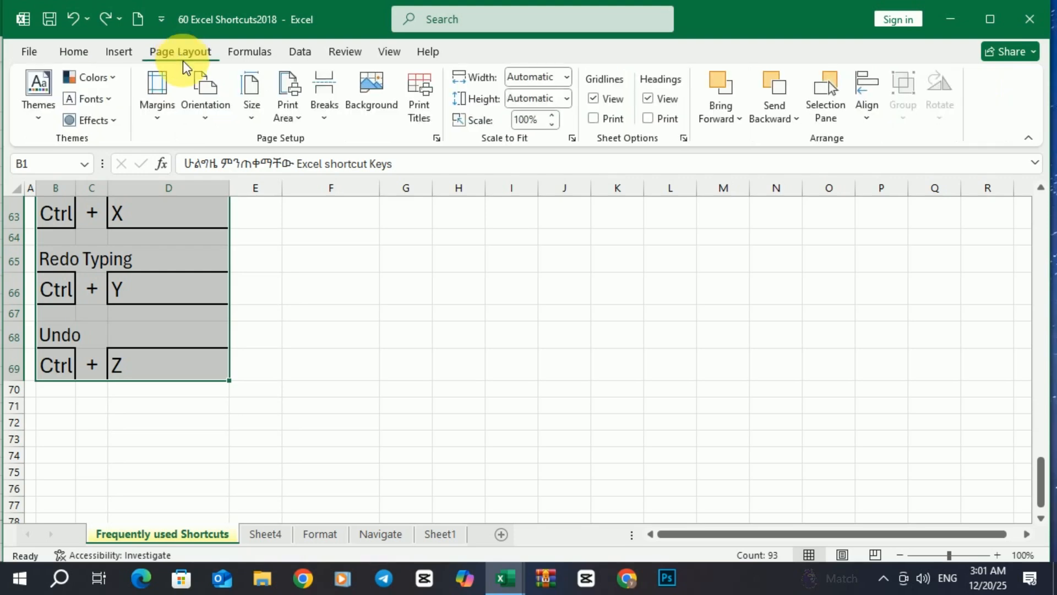
left_click(291, 111)
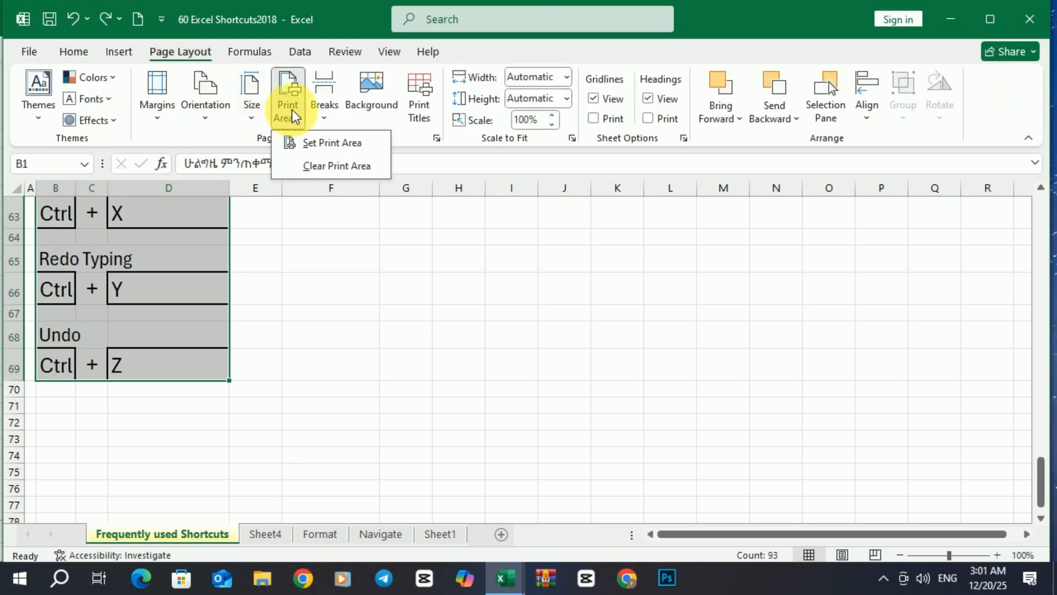
left_click(312, 137)
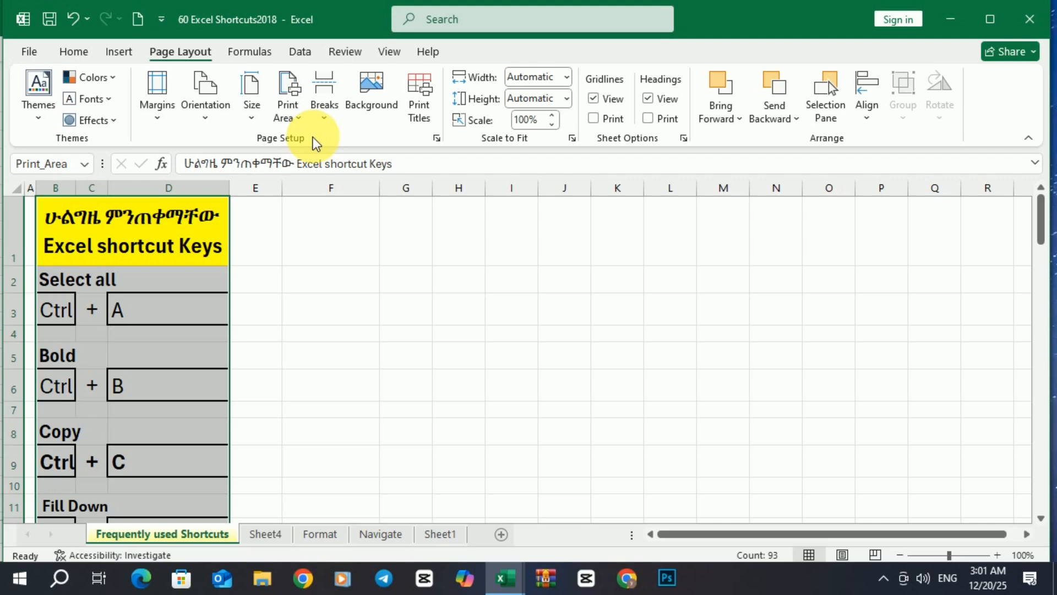
Open the print preview and page through to page 3 of 3
key("ctrl+p")
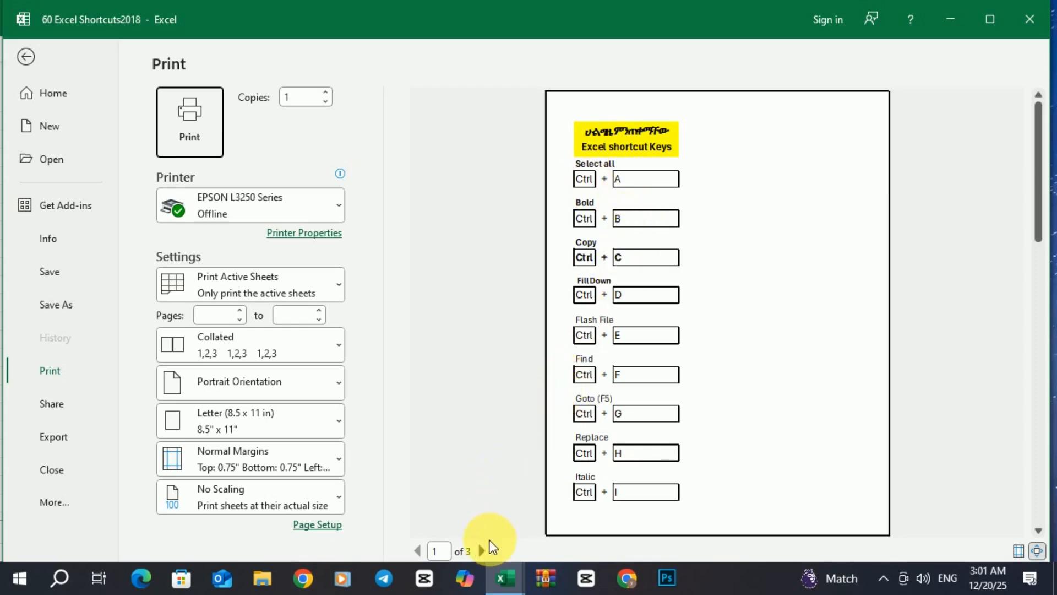
left_click(483, 550)
left_click(483, 550)
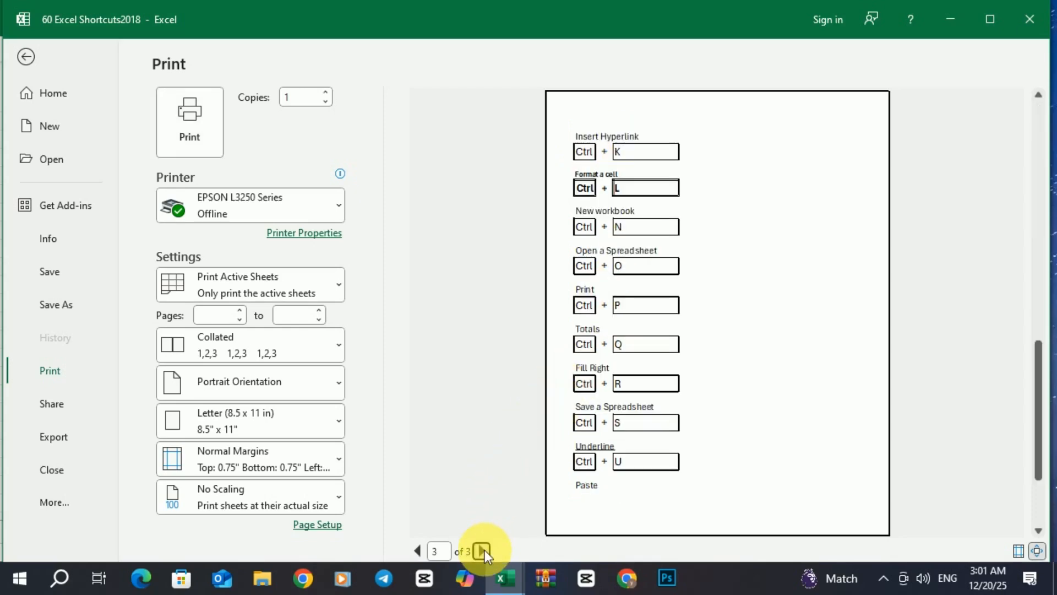
Return to the first preview page and apply 70% scaling in Page Setup, checking the pages
left_click(418, 551)
left_click(418, 551)
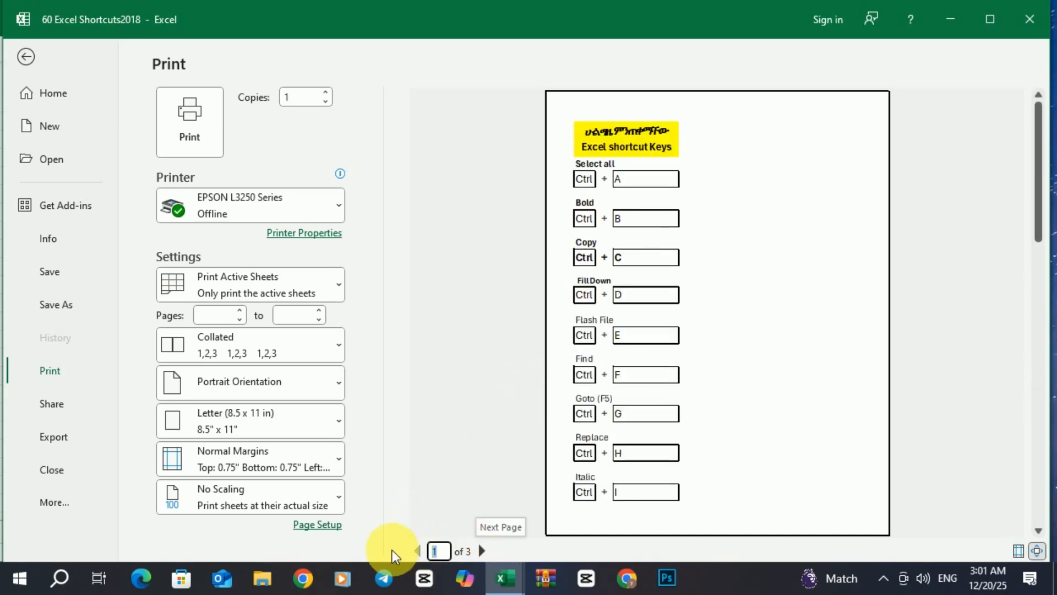
left_click(324, 530)
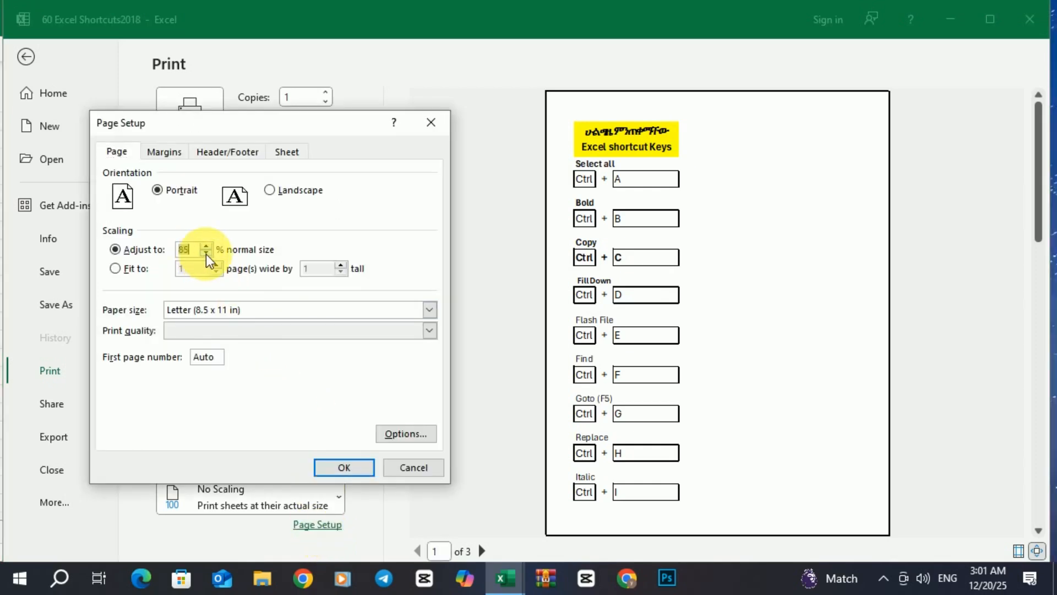
left_click(344, 467)
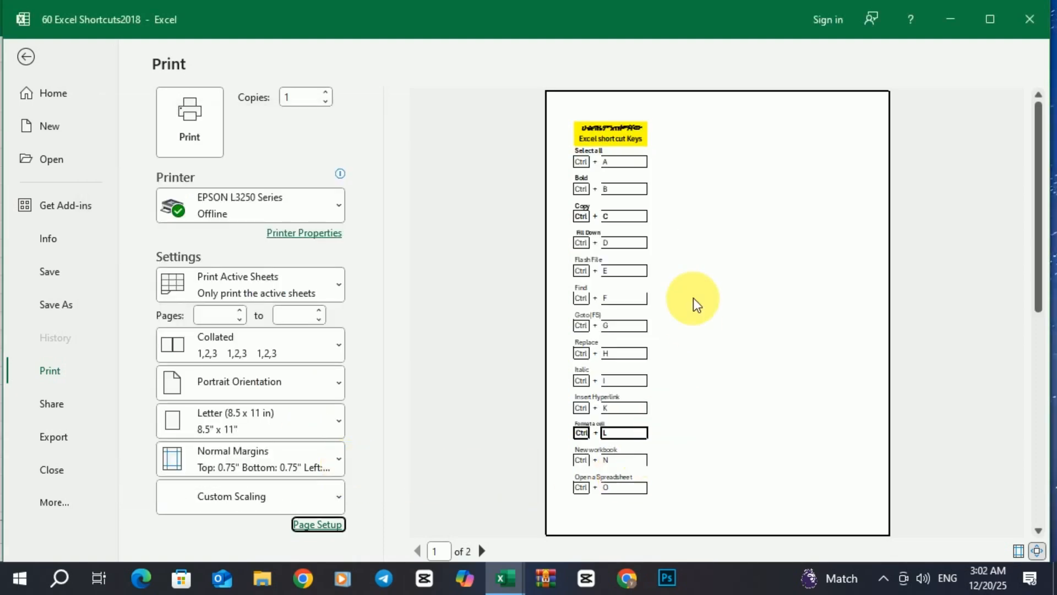
left_click(478, 548)
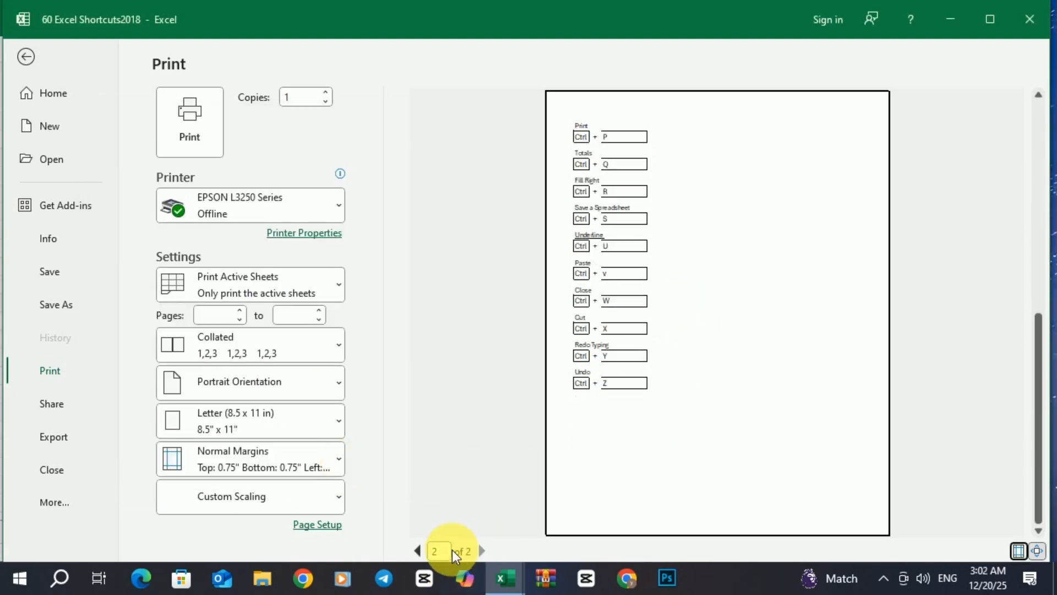
left_click(416, 551)
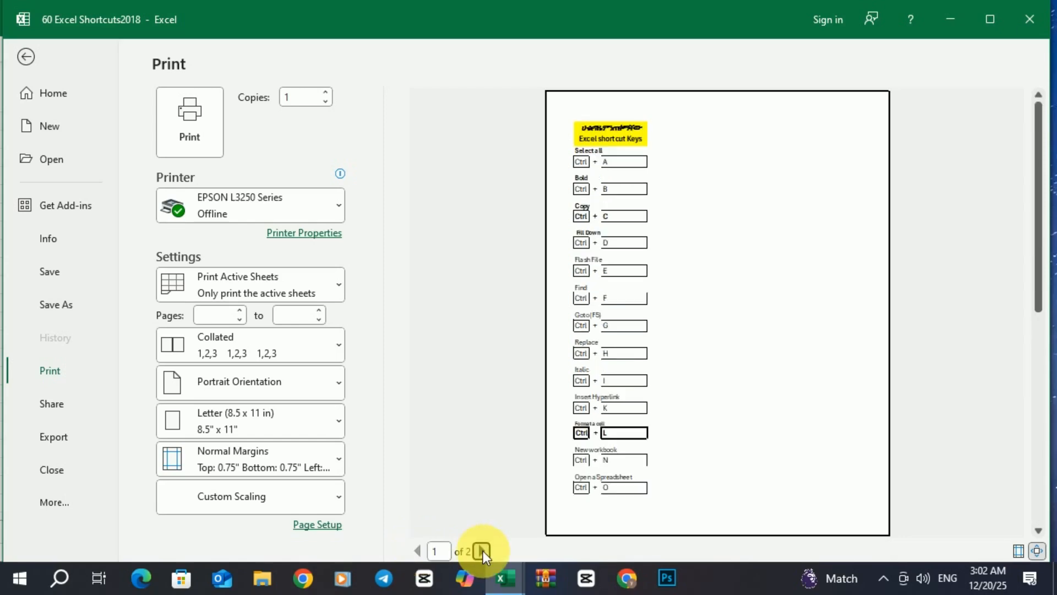
left_click(481, 551)
Readjust the Page Setup scaling, settling on 70% for a 2-page preview
left_click(317, 524)
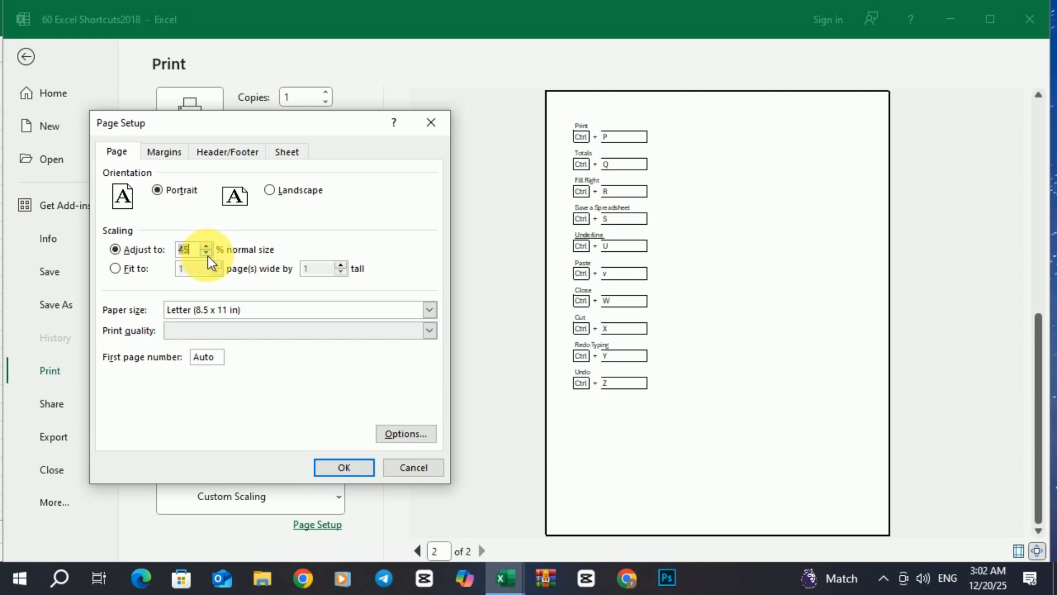
left_click(342, 468)
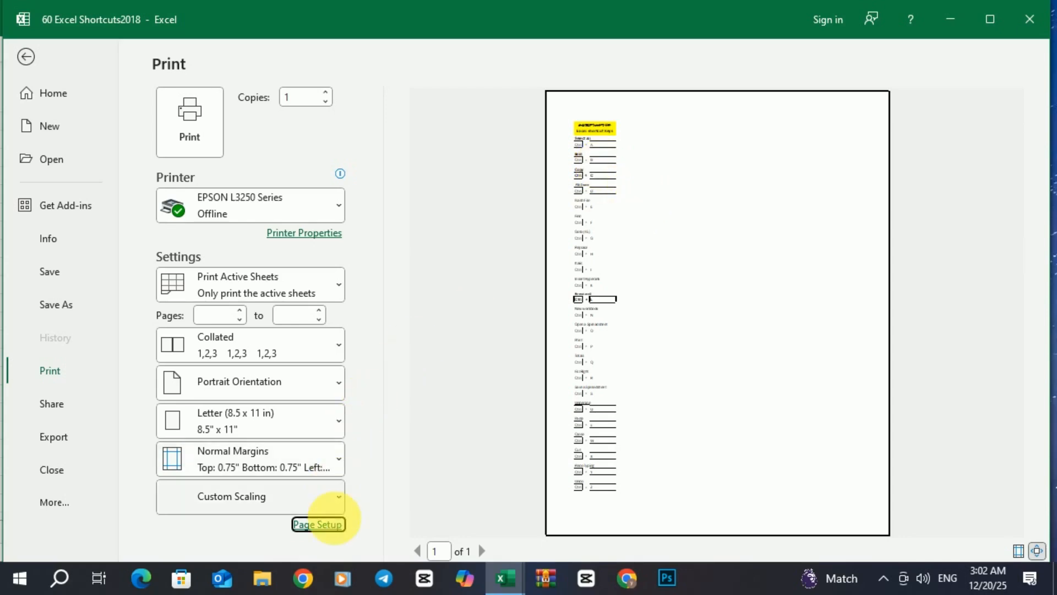
left_click(319, 524)
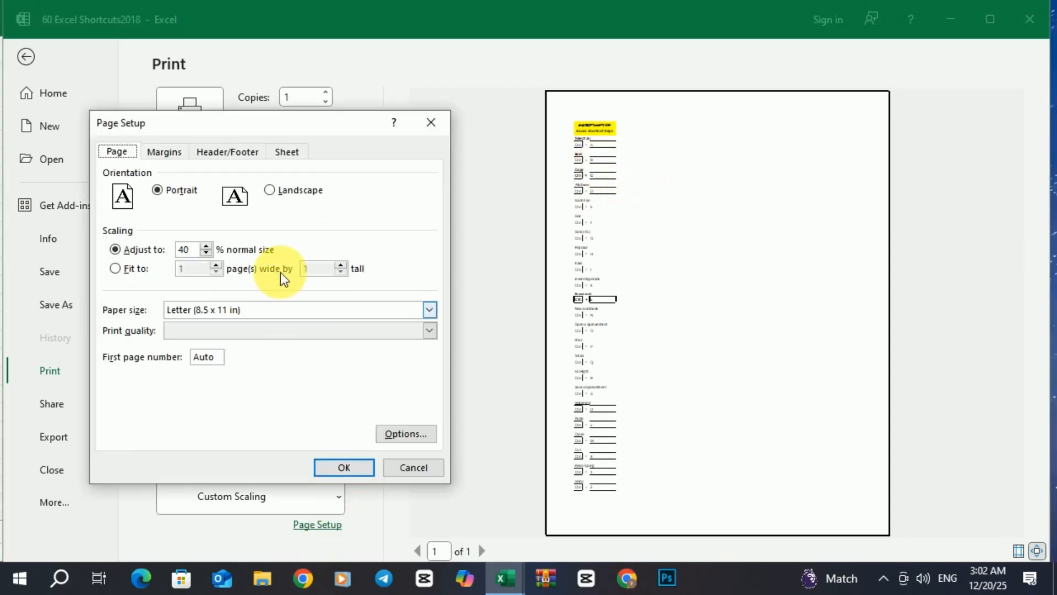
left_click(206, 247)
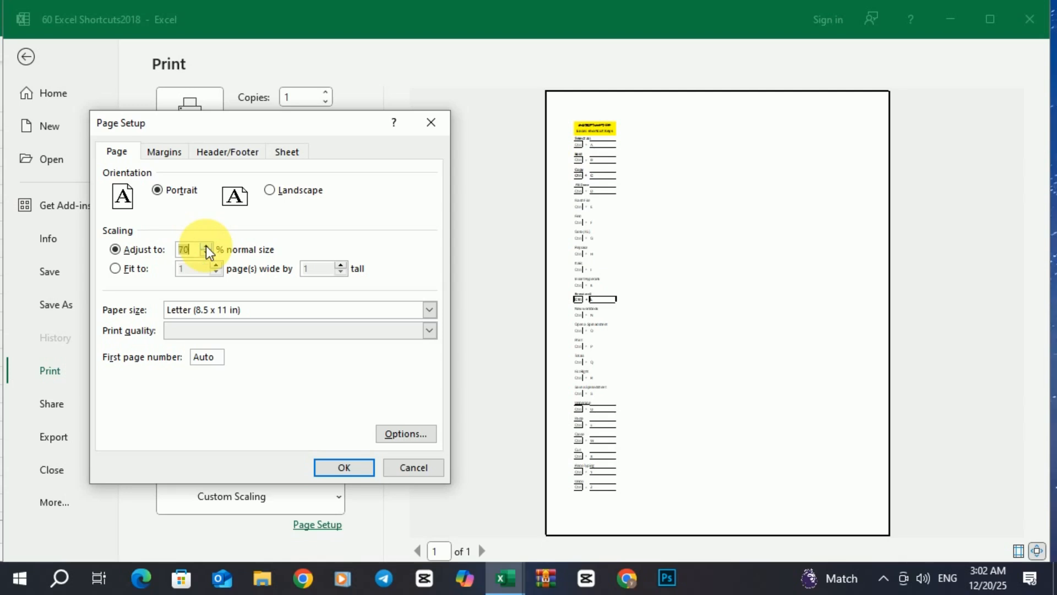
left_click(333, 467)
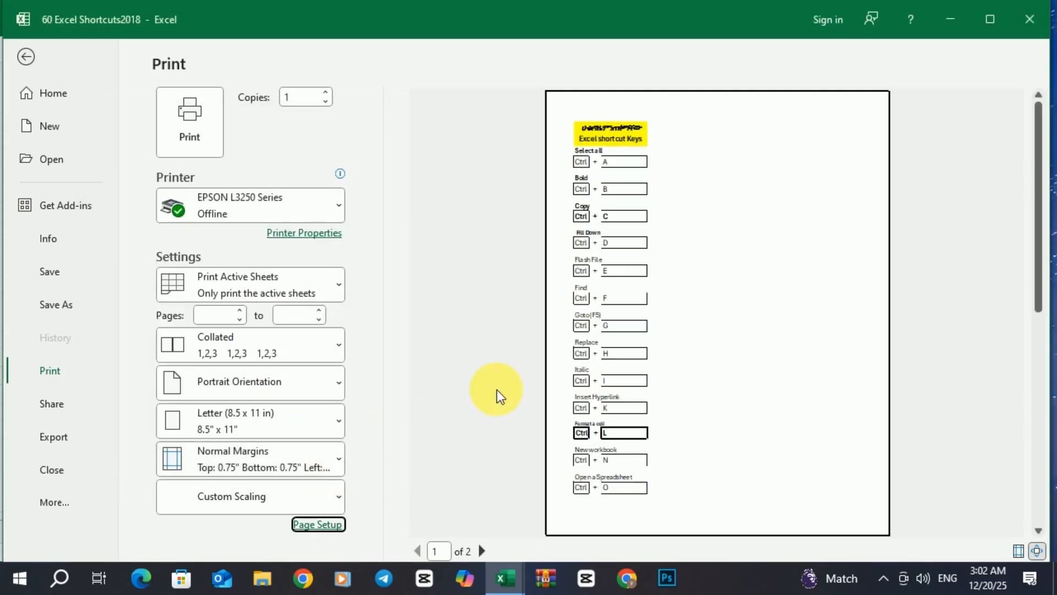
Show margins, drag the left margin right, and set 110% scaling in Page Setup
left_click(1020, 552)
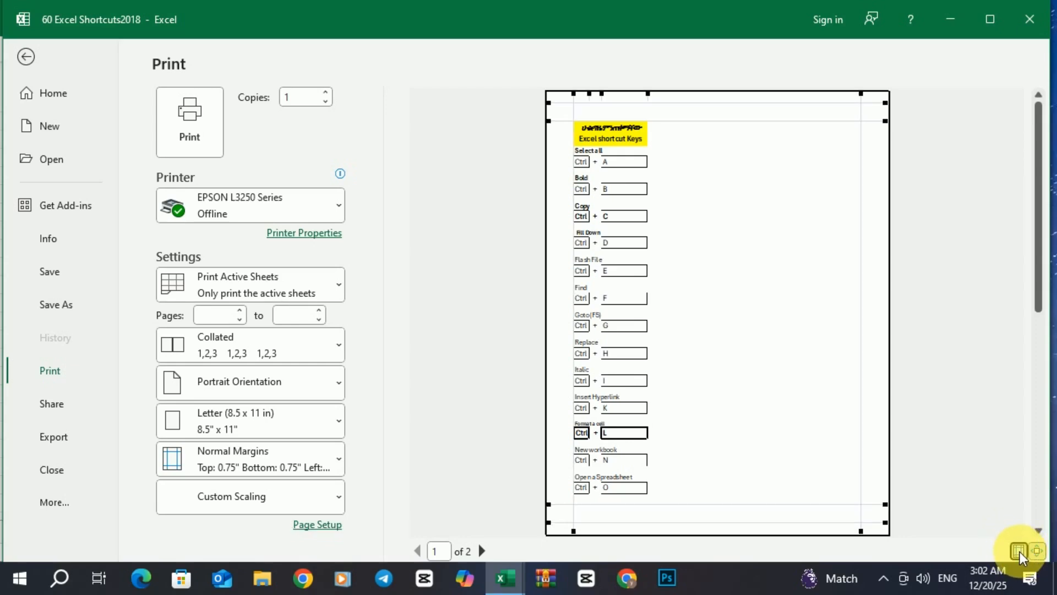
left_click_drag(579, 99, 662, 124)
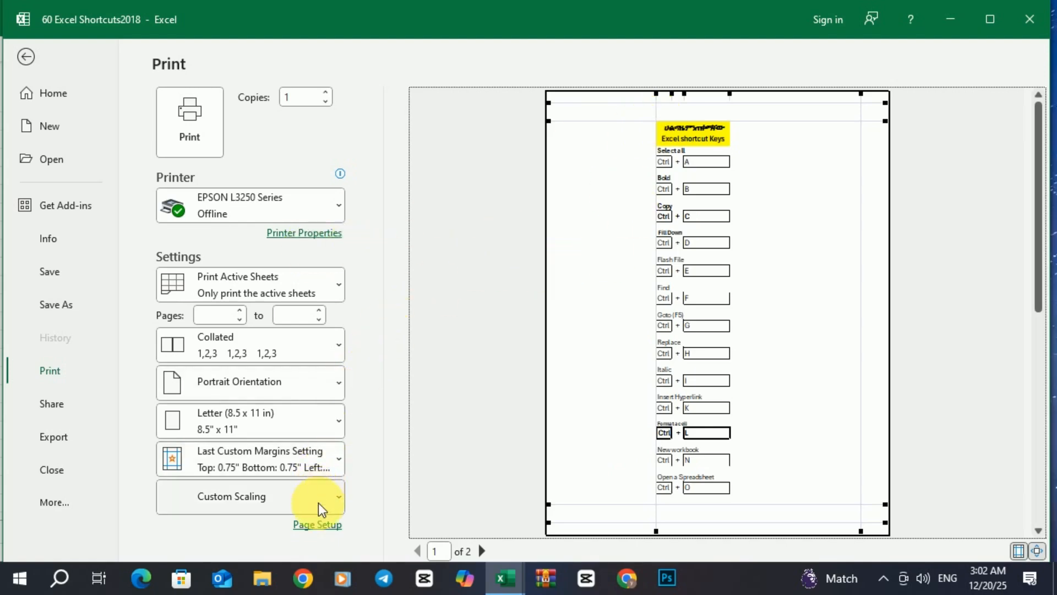
left_click(316, 525)
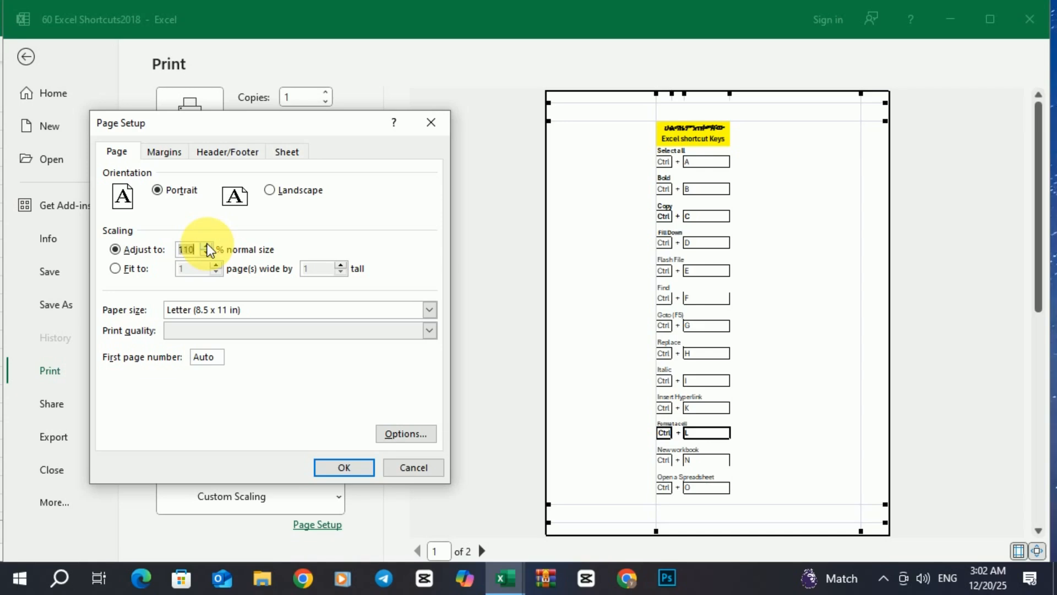
left_click(344, 467)
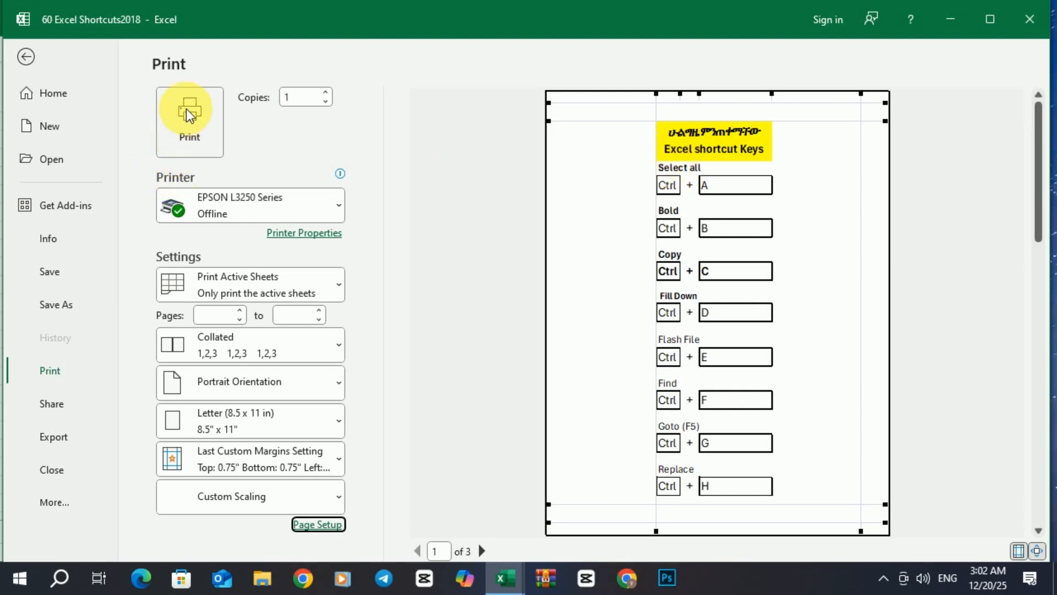
Raise the number of copies to 9
left_click(326, 93)
left_click(327, 94)
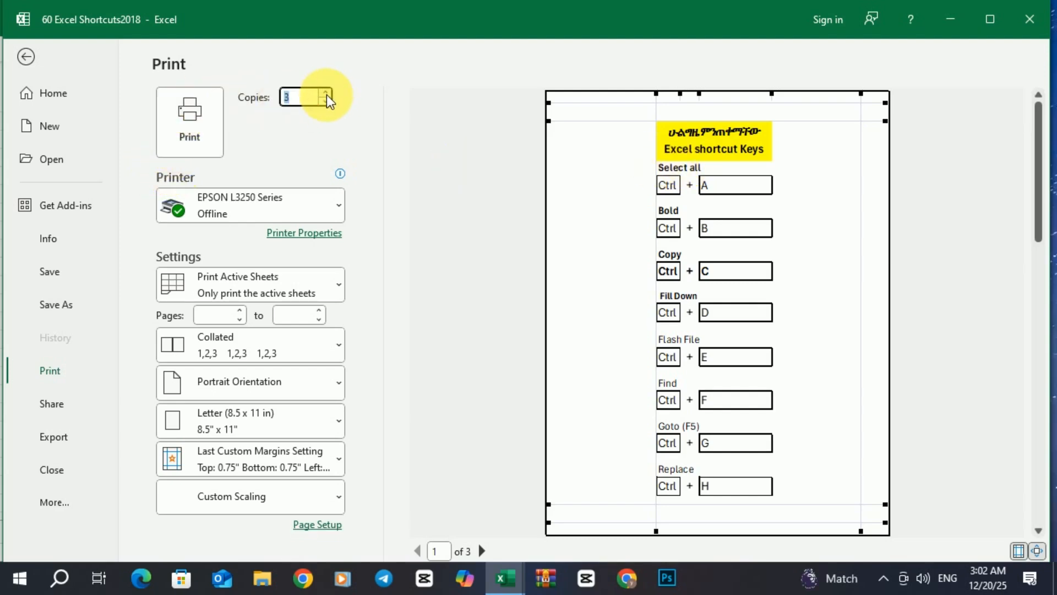
left_click(327, 92)
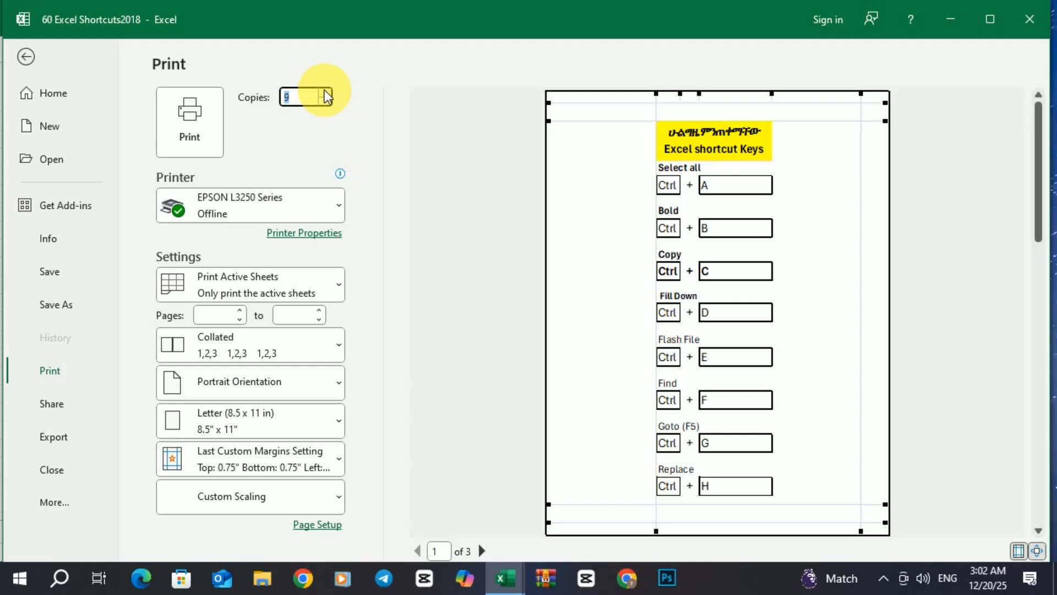
Check the printer list and open the EPSON L3250 printer properties
left_click(336, 214)
left_click(336, 213)
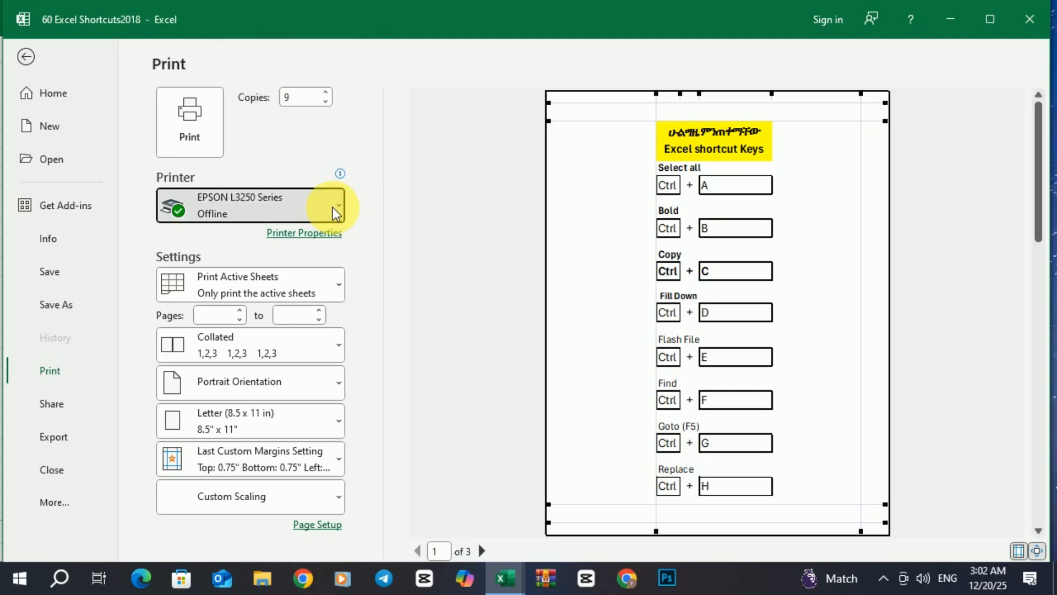
left_click(336, 214)
left_click(336, 214)
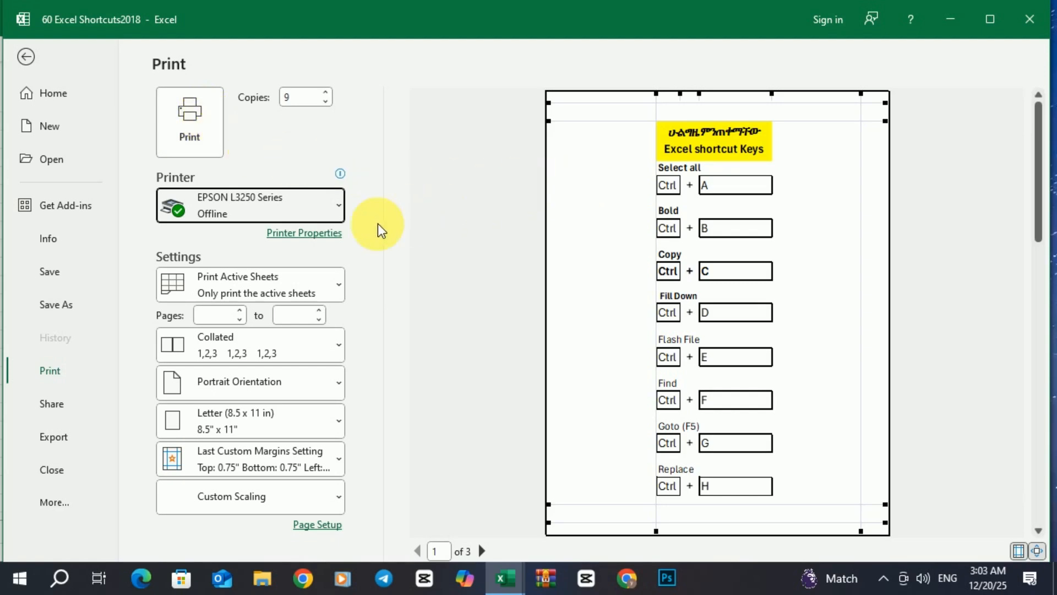
left_click(321, 233)
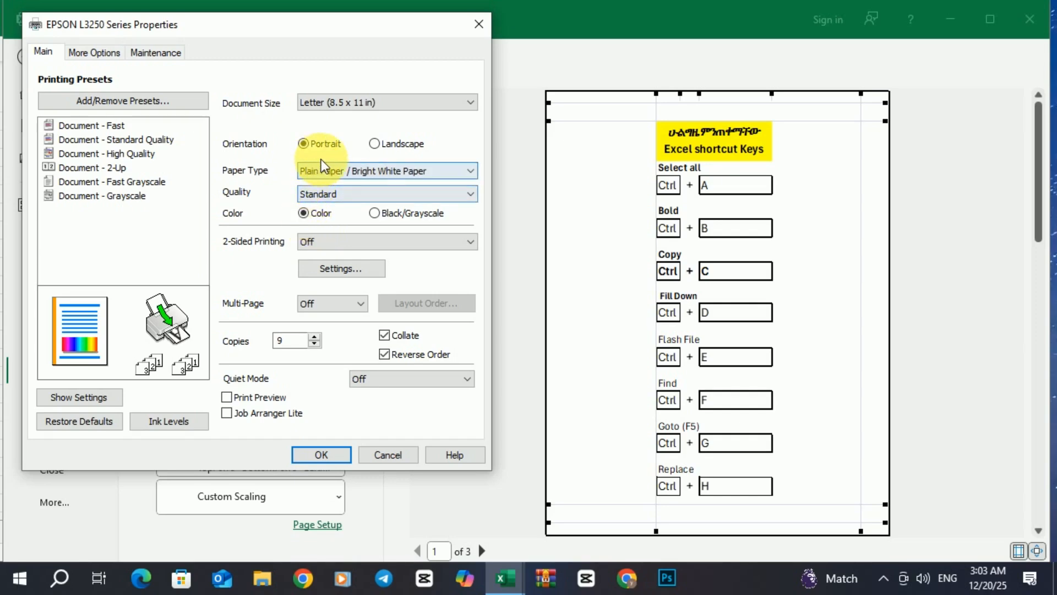
left_click(378, 215)
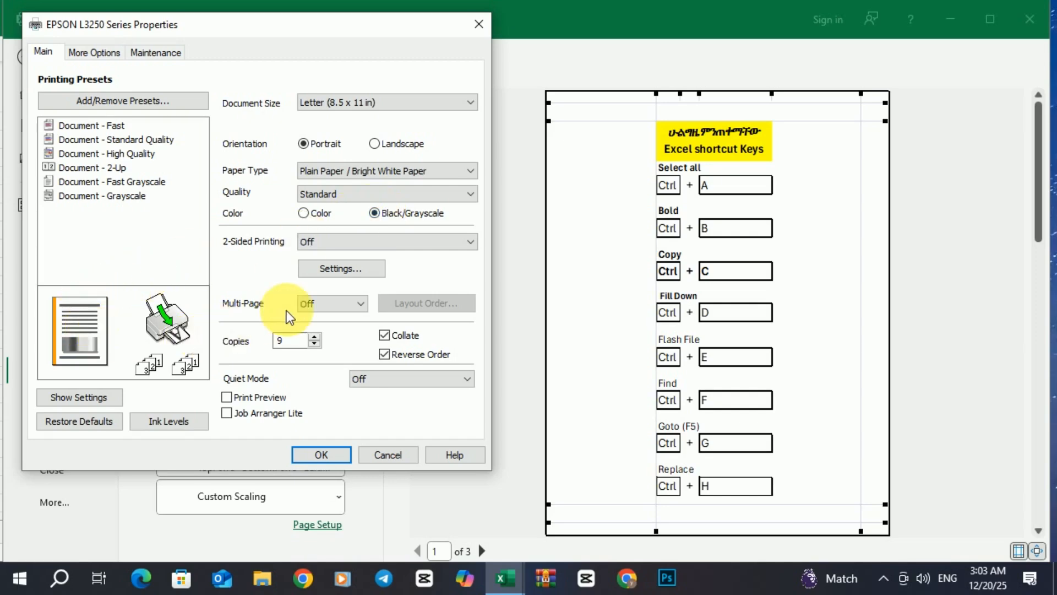
left_click(304, 214)
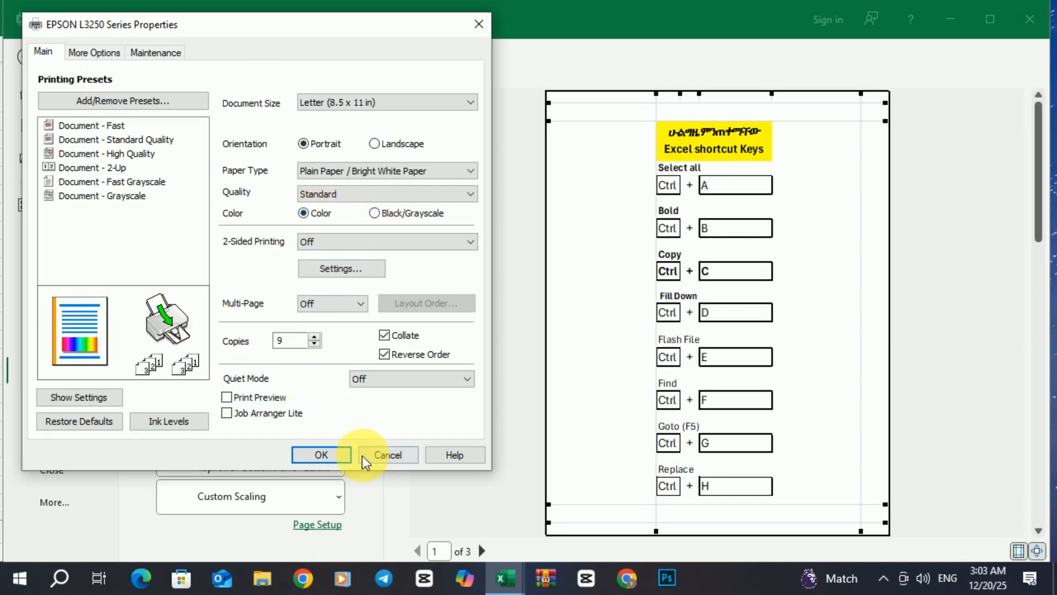
left_click(331, 459)
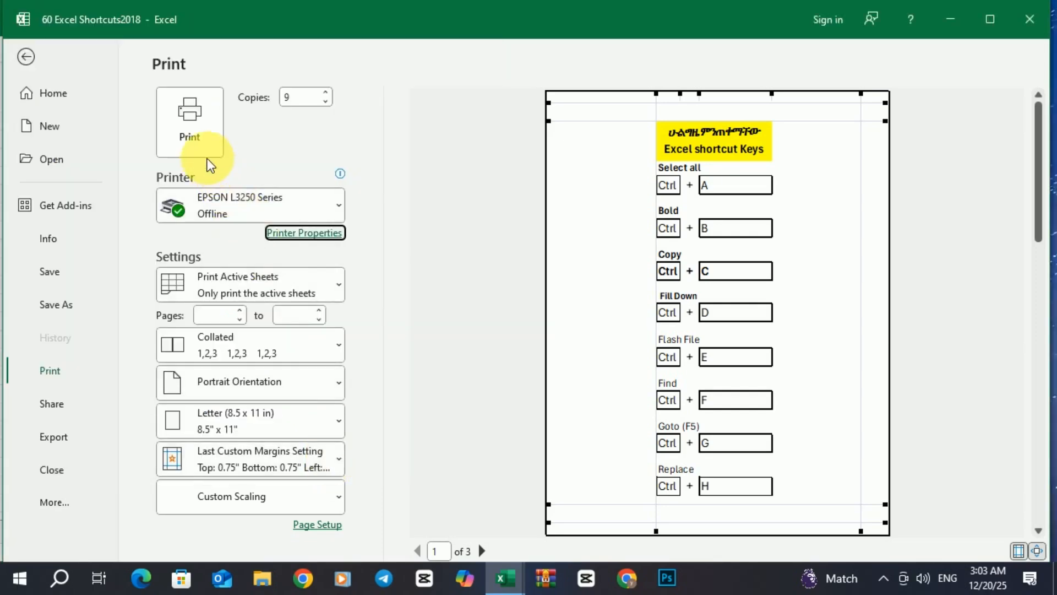
Print the 9-copy job, minimize the EPSON status window, and scroll back down the sheet
left_click(189, 132)
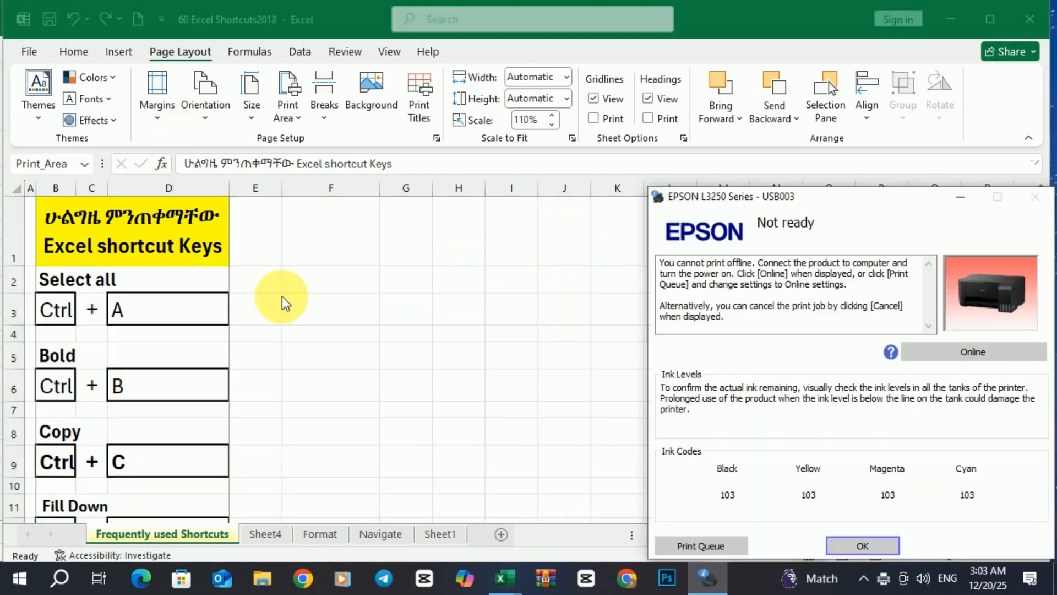
scroll(285, 303, "down", 2)
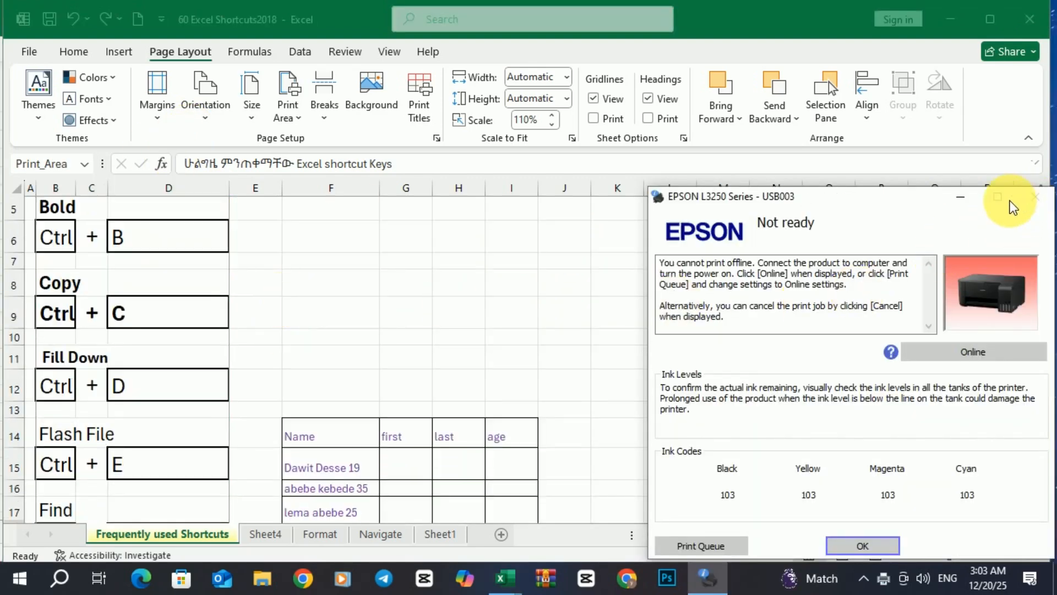
left_click(961, 197)
scroll(219, 435, "down", 1)
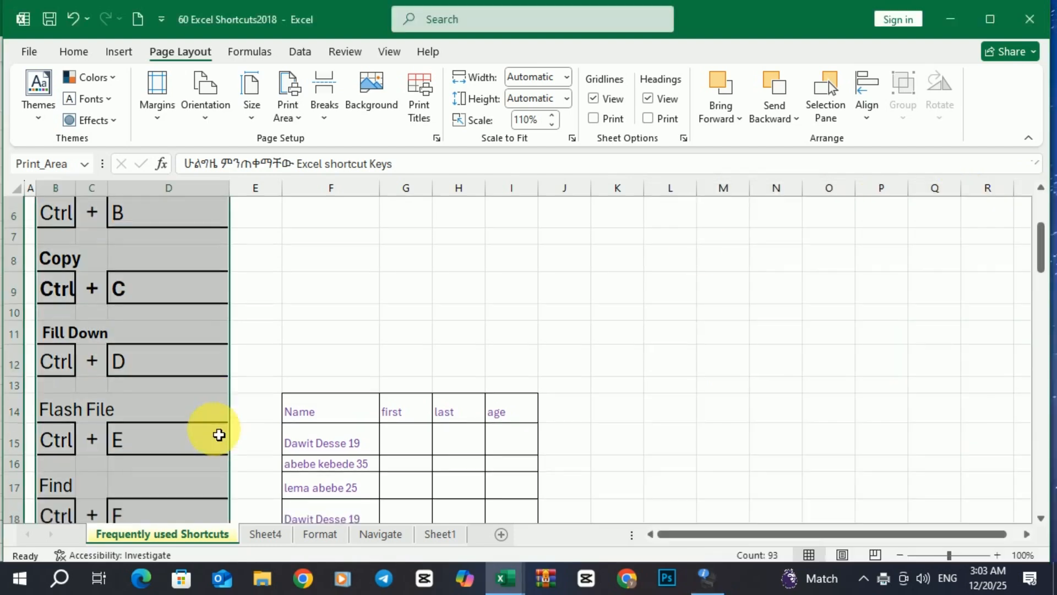
scroll(219, 435, "down", 6)
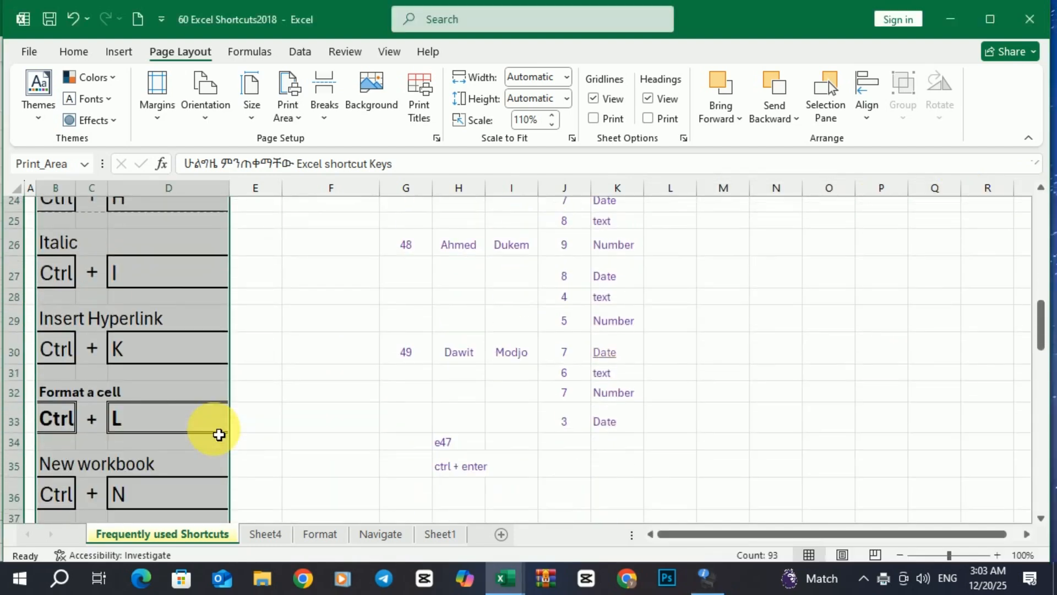
scroll(219, 435, "down", 5)
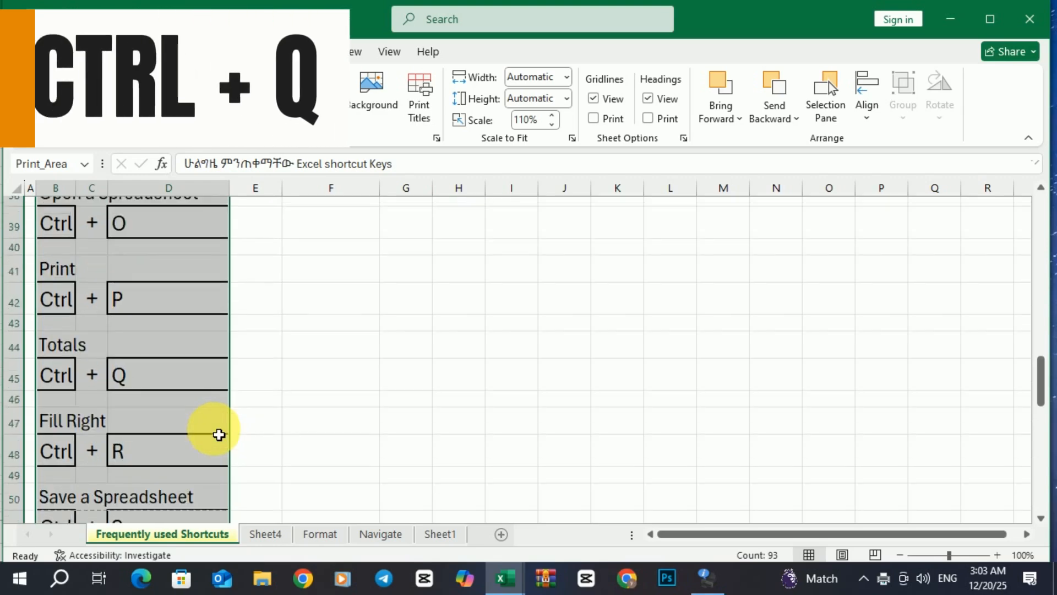
Deselect the print area, then switch through Sheet4, Format and Navigate to Sheet1's Mark Sheet
left_click(279, 391)
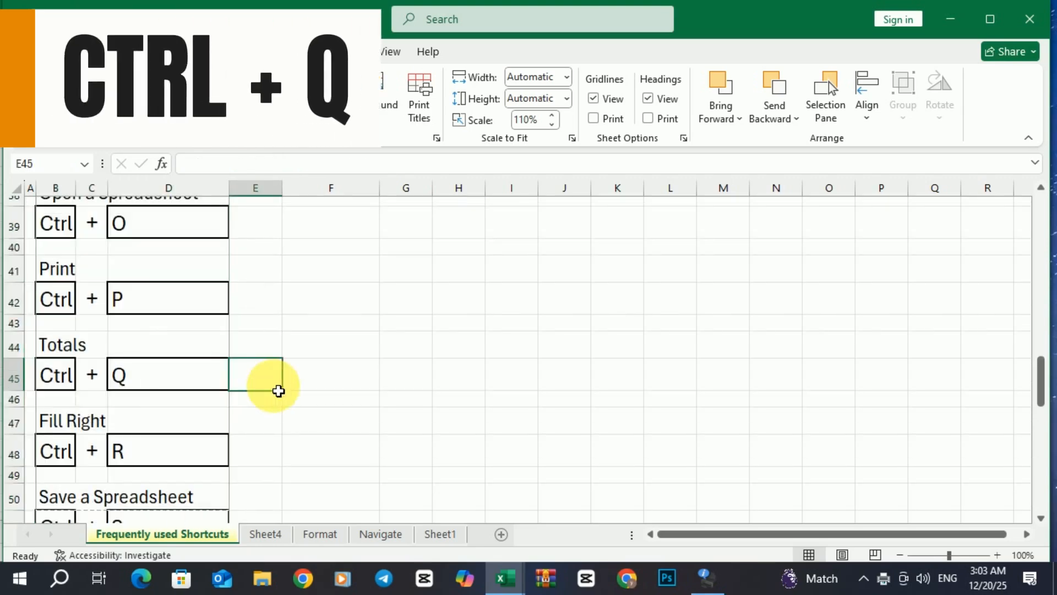
left_click(265, 534)
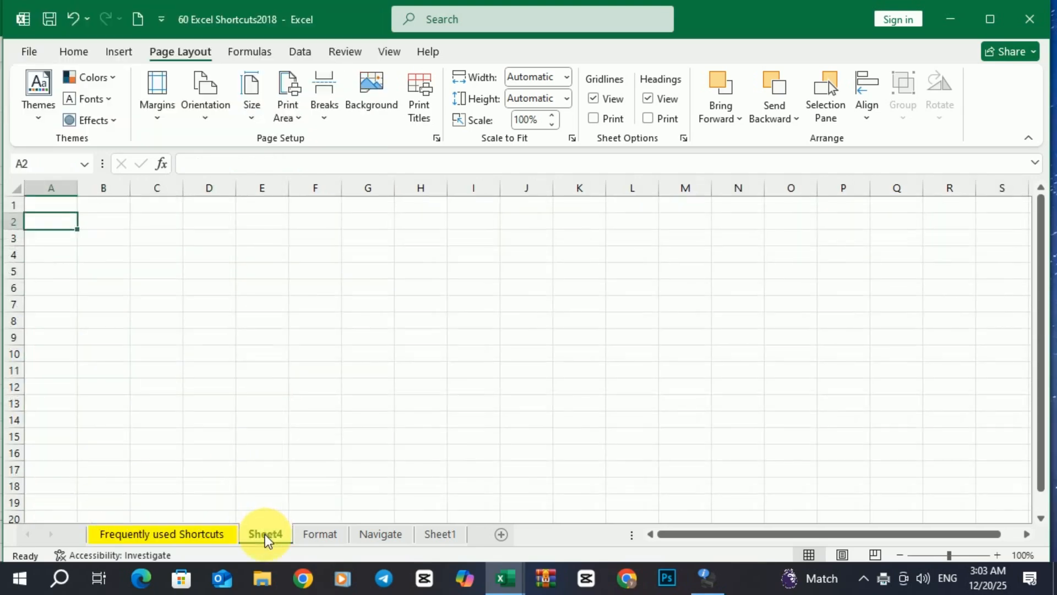
left_click(306, 535)
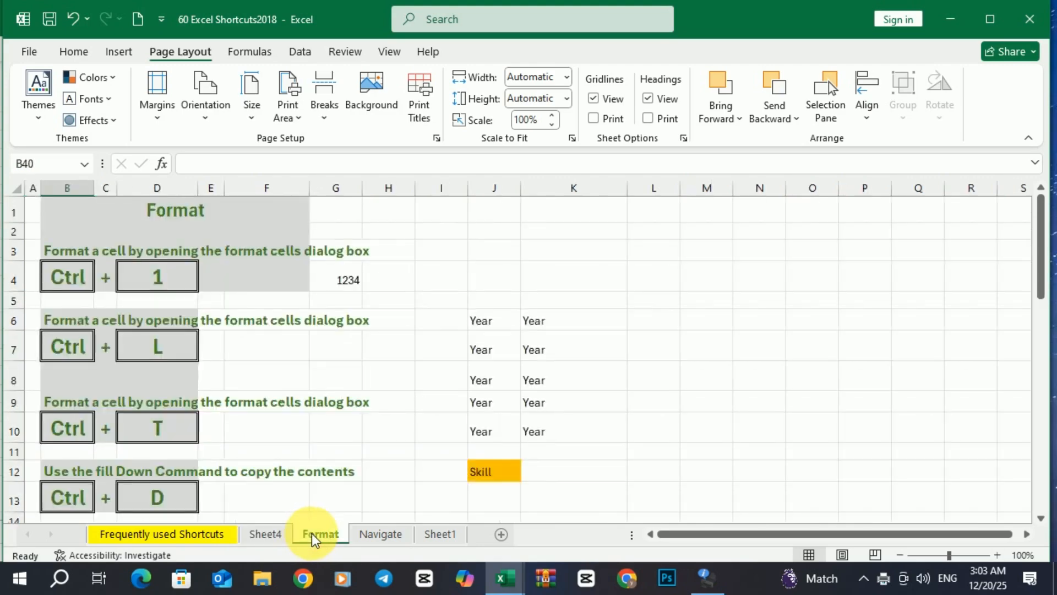
left_click(373, 535)
left_click(428, 533)
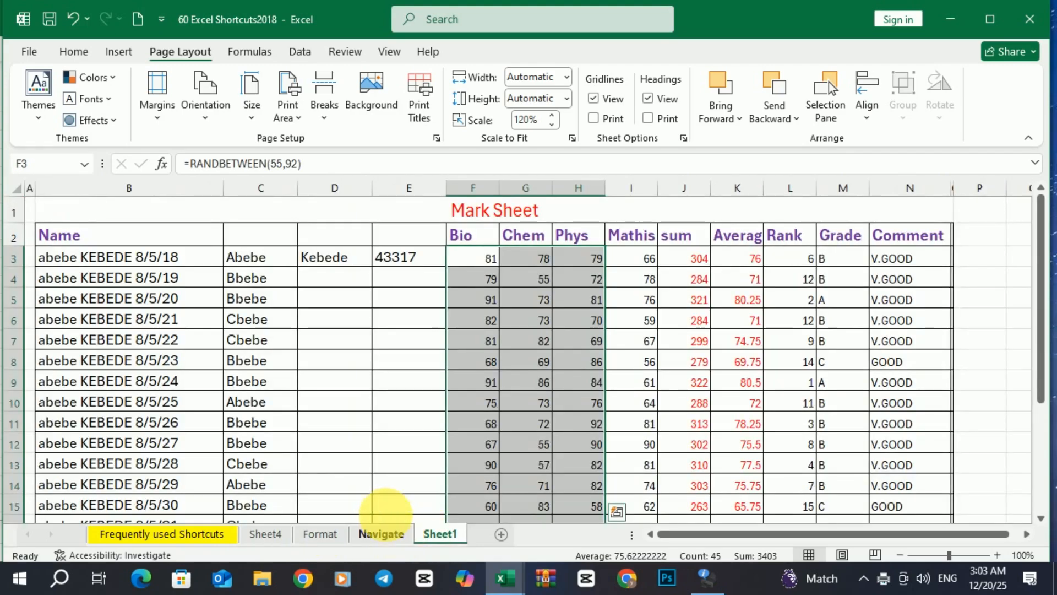
Select the Mathis-to-Rank score block I2:L17
scroll(372, 461, "down", 2)
scroll(378, 464, "up", 2)
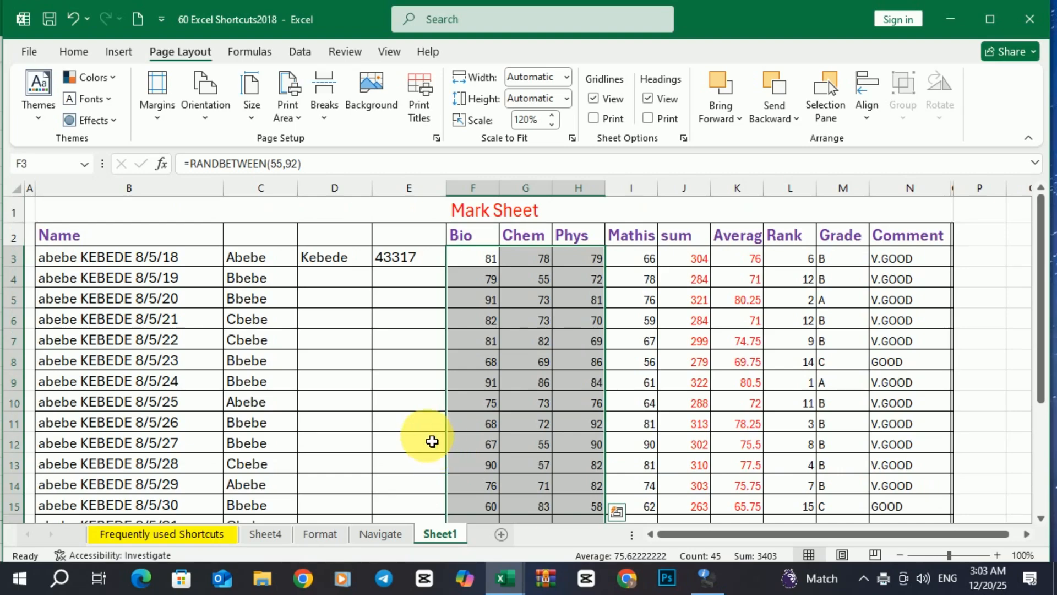
left_click(659, 244)
left_click_drag(660, 249, 772, 443)
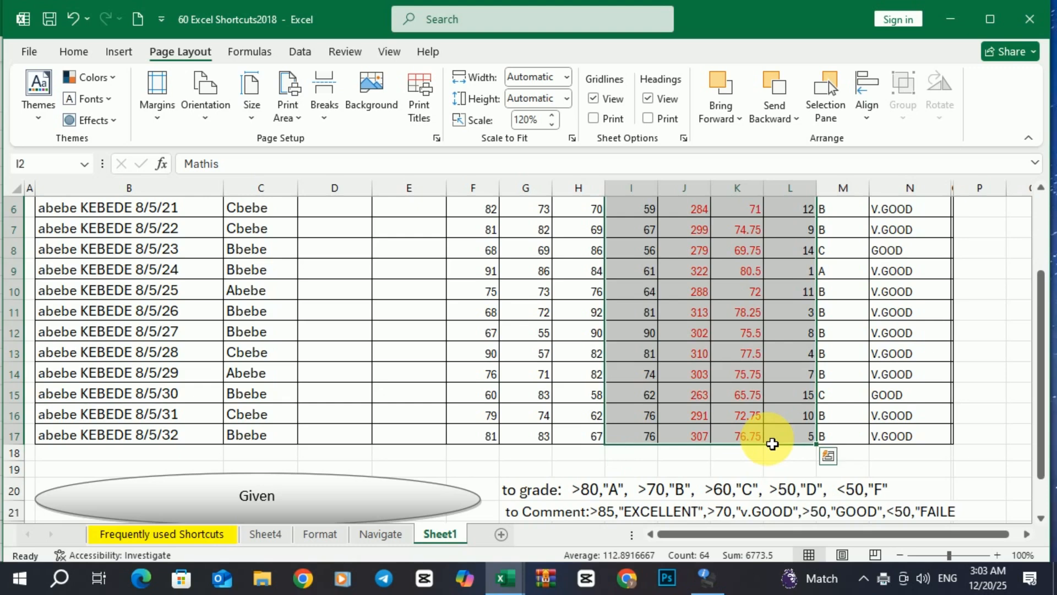
Open Quick Analysis with Ctrl+Q on the selected scores and try Data Bars formatting
key("ctrl+q")
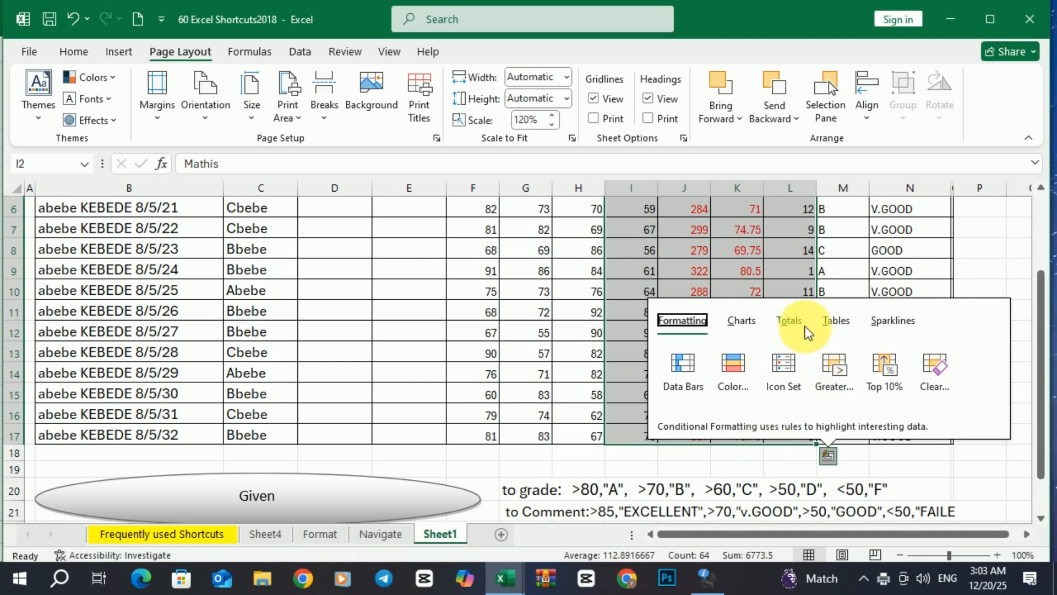
left_click(680, 365)
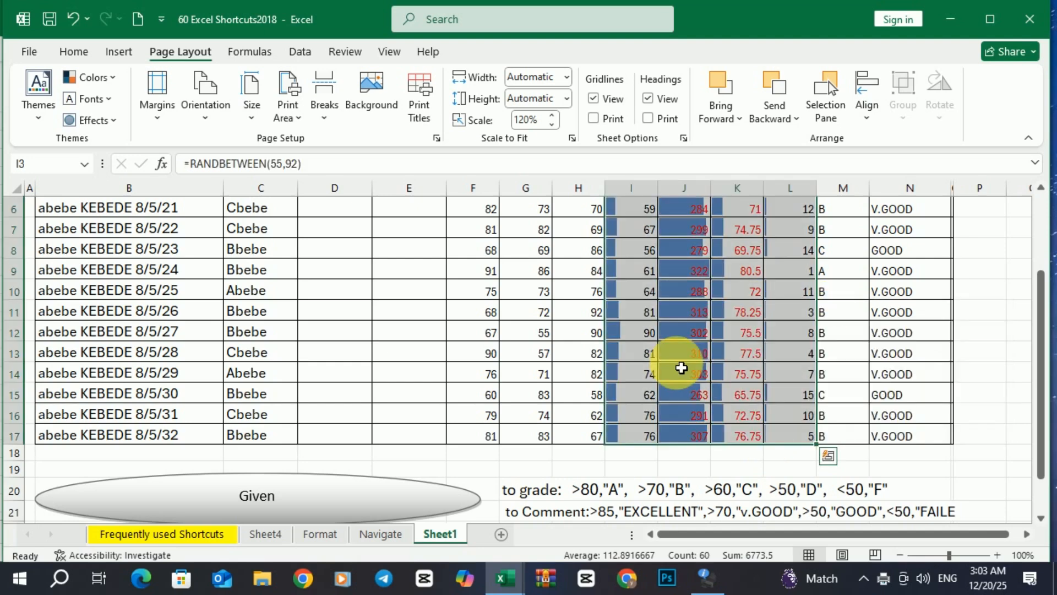
scroll(720, 283, "up", 2)
scroll(723, 294, "down", 1)
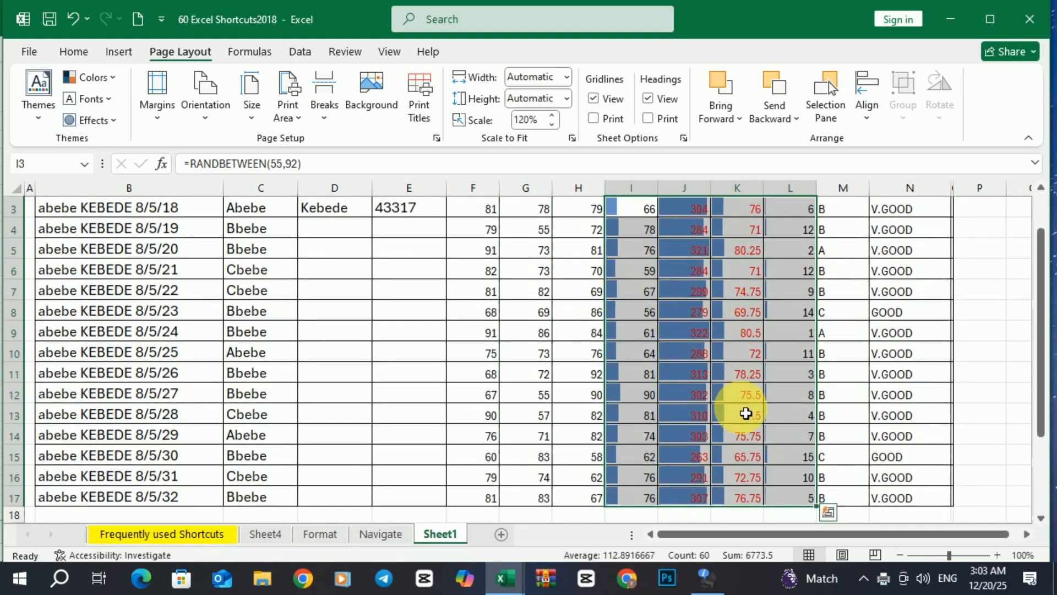
Preview the Charts, Totals, Tables and Sparklines suggestions for the scores, then dismiss Quick Analysis
key("ctrl+q")
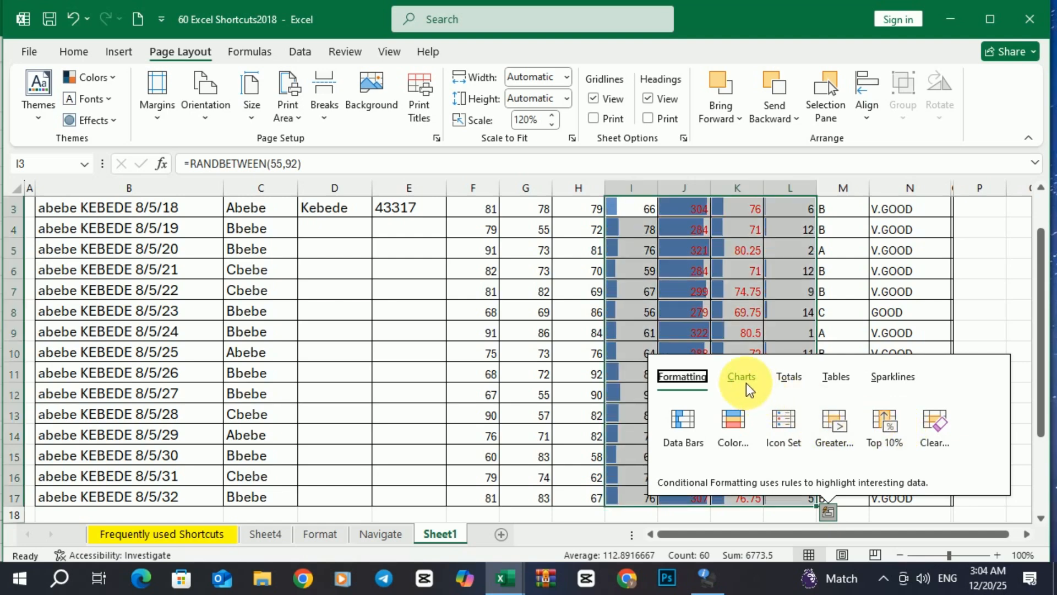
left_click(743, 379)
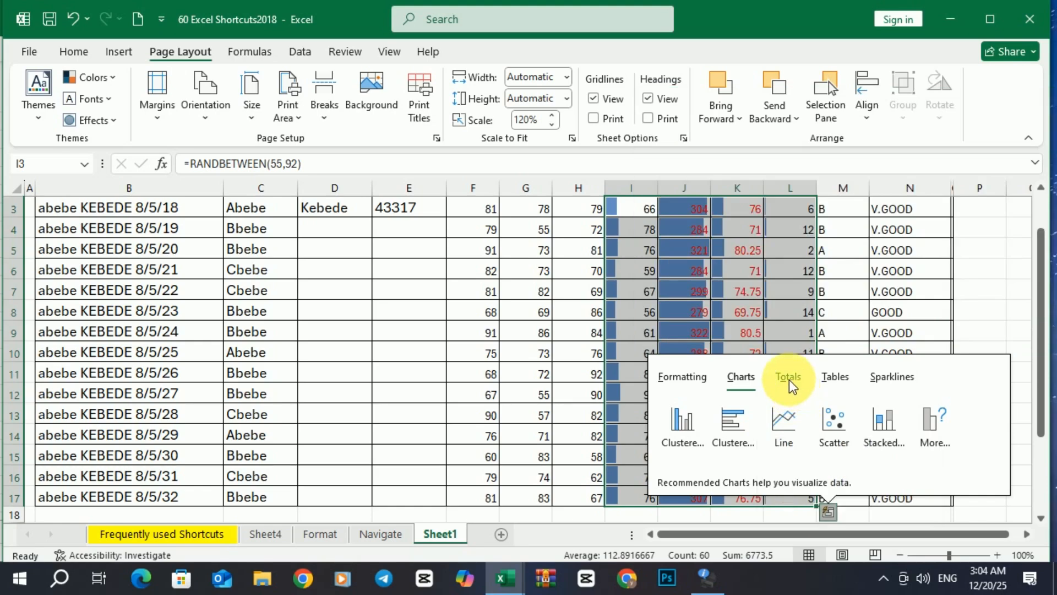
left_click(788, 379)
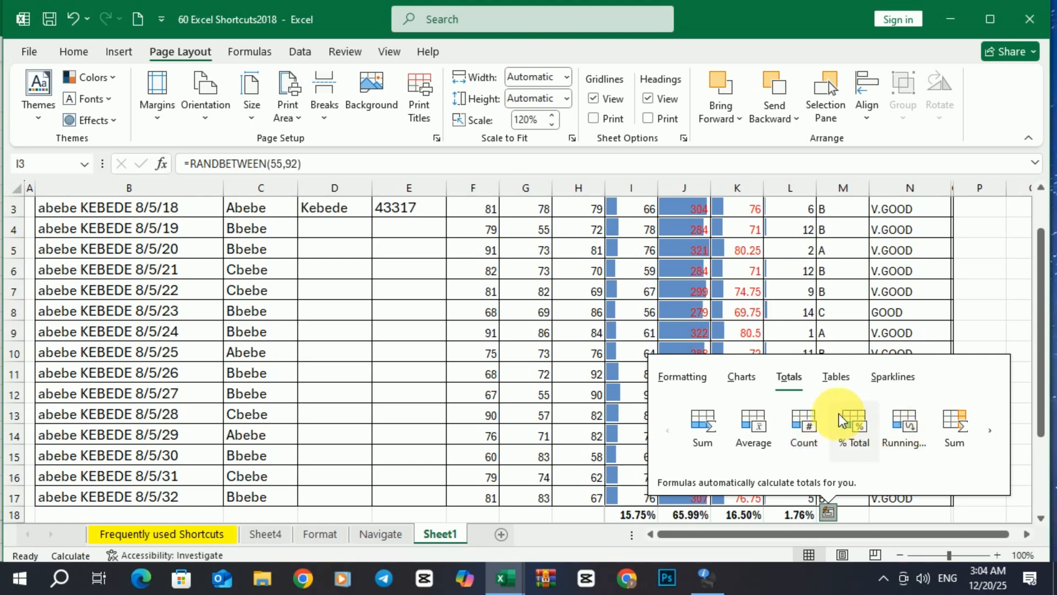
left_click(683, 377)
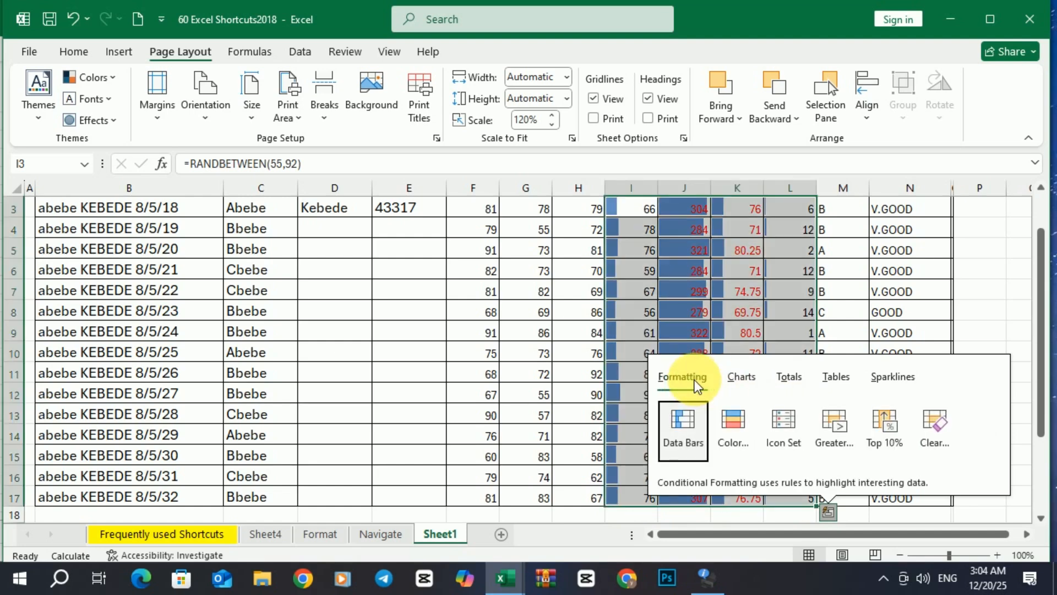
left_click(880, 379)
left_click(832, 378)
left_click(789, 378)
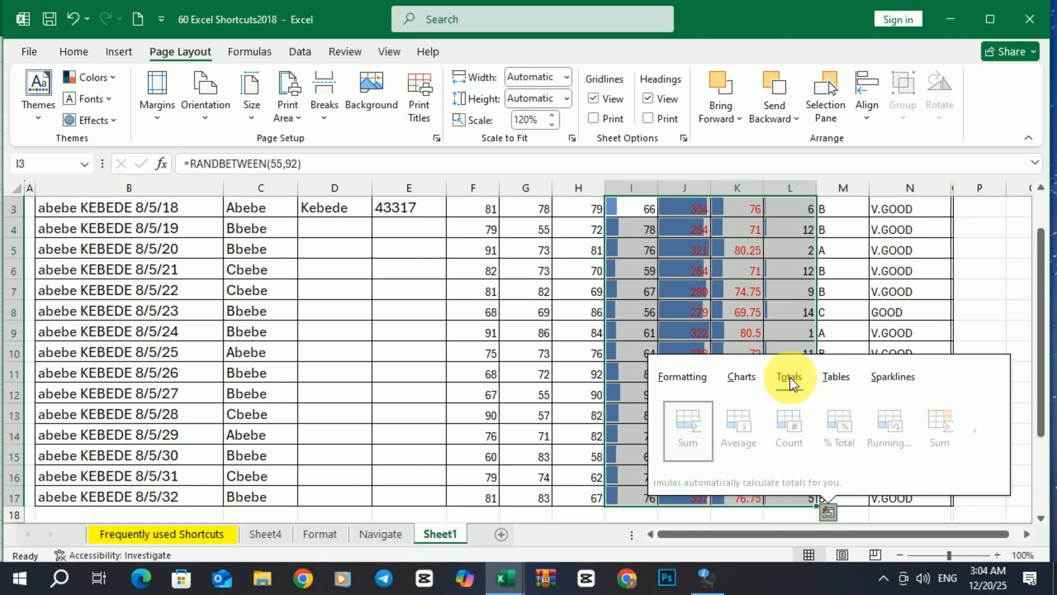
left_click(739, 377)
left_click(690, 378)
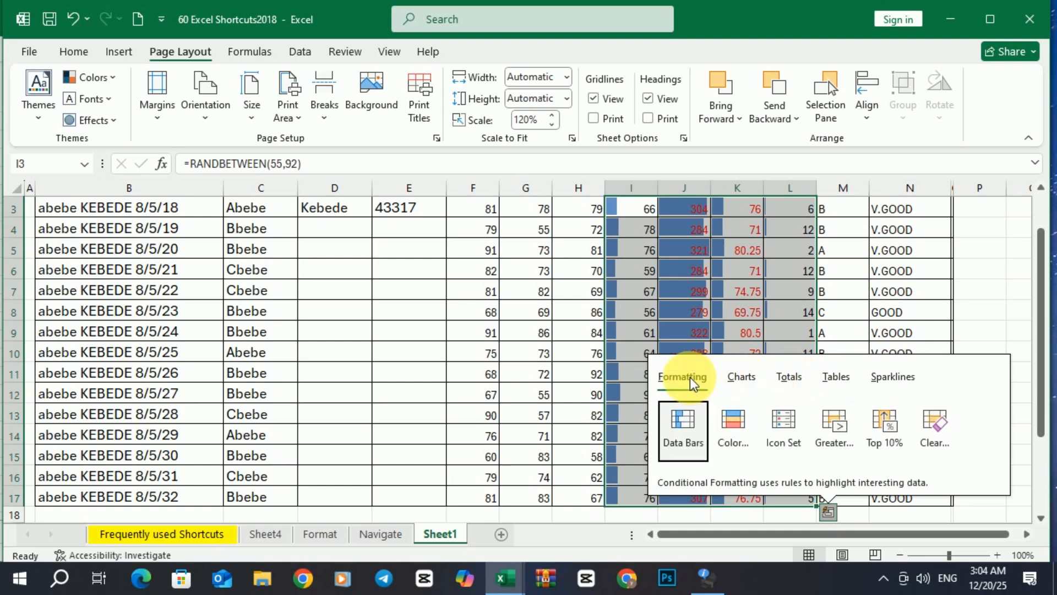
left_click(616, 315)
On the Frequently used Shortcuts sheet, select K21:N33: the data type entries plus empty columns L–N
left_click(208, 534)
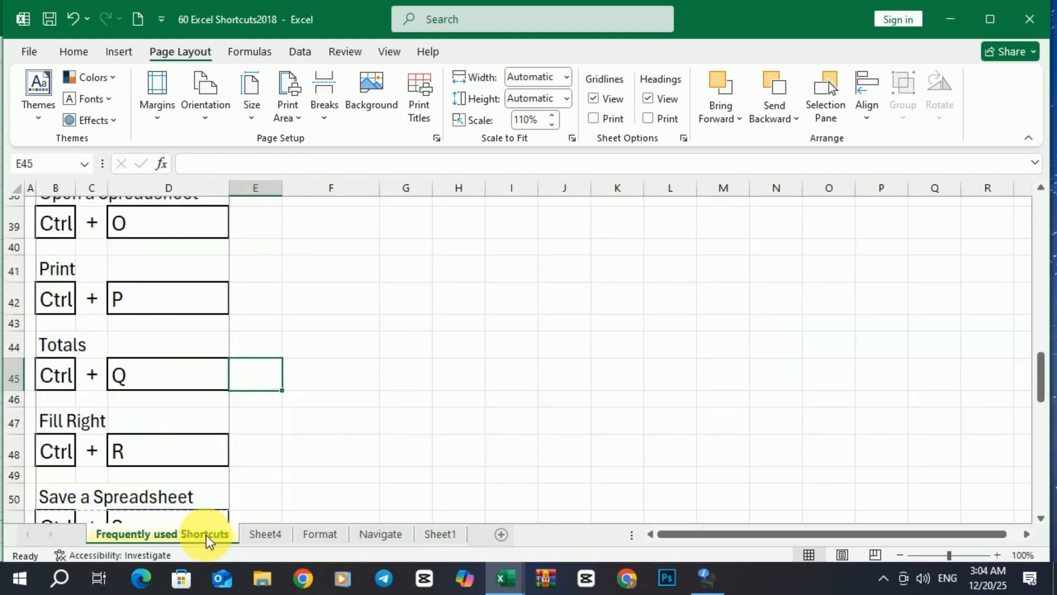
scroll(209, 492, "down", 2)
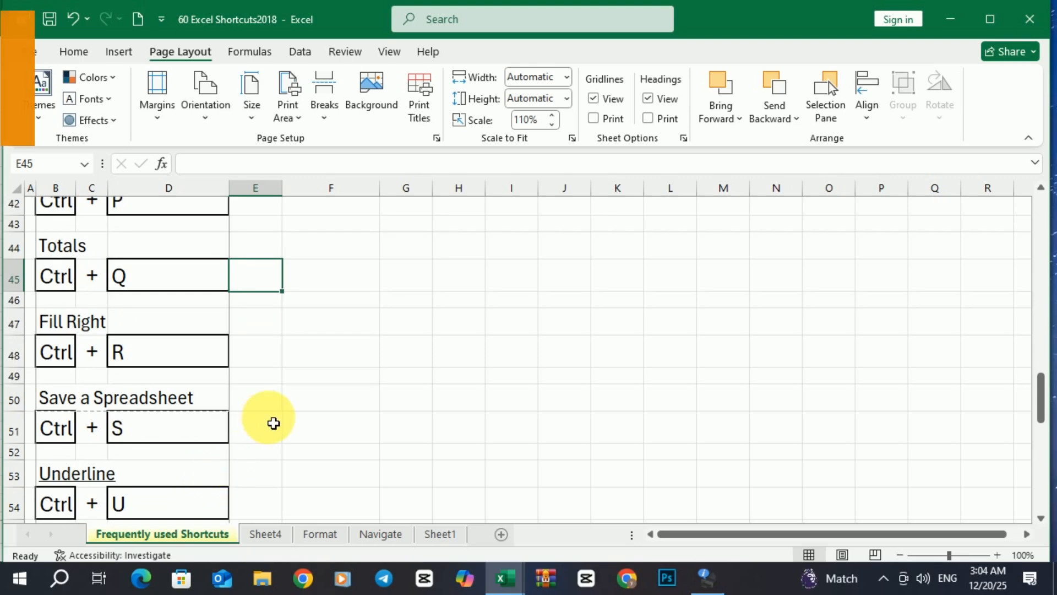
scroll(273, 423, "up", 5)
scroll(273, 423, "up", 2)
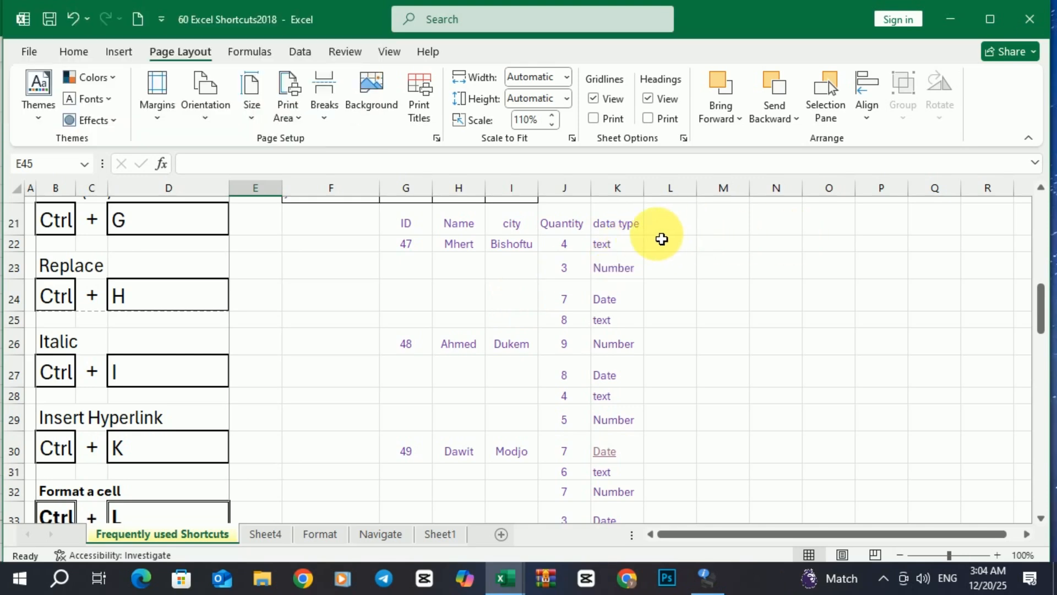
left_click_drag(639, 227, 796, 481)
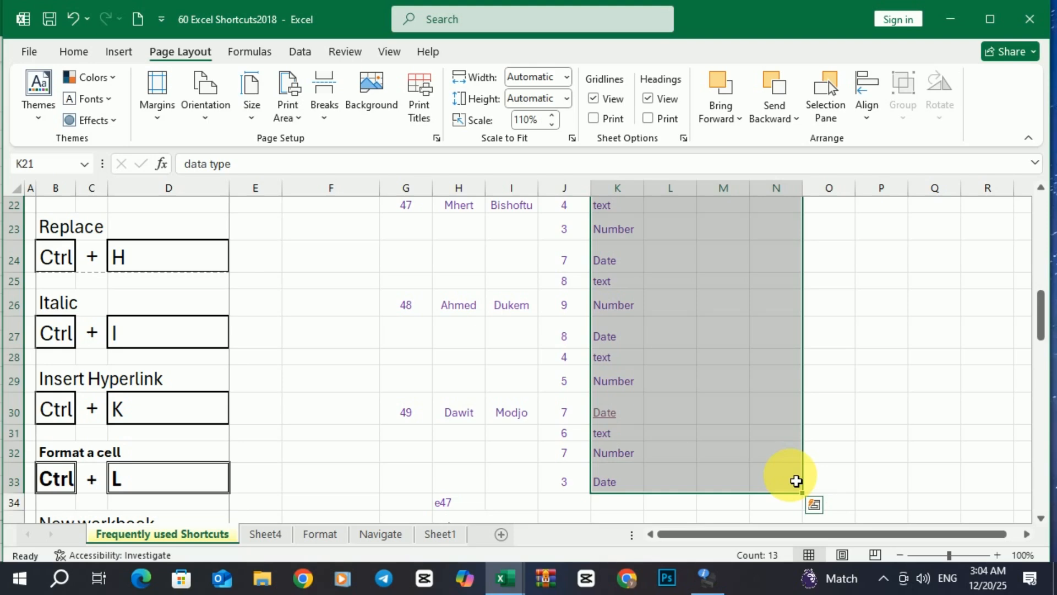
Fill the K21:K33 data types right into columns L to N with Ctrl+R, then undo and deselect
key("ctrl+r")
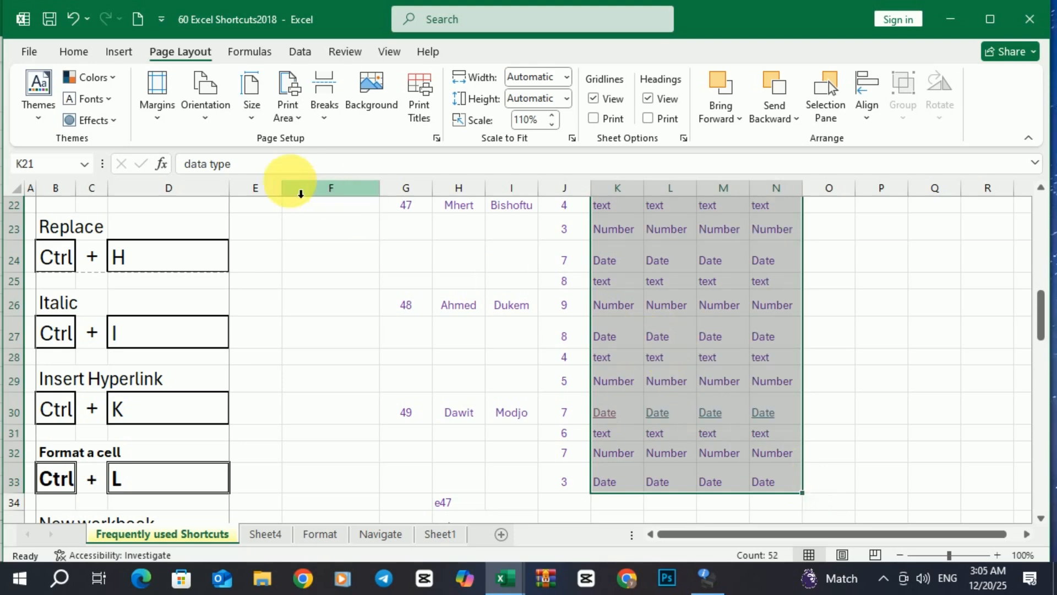
left_click(70, 18)
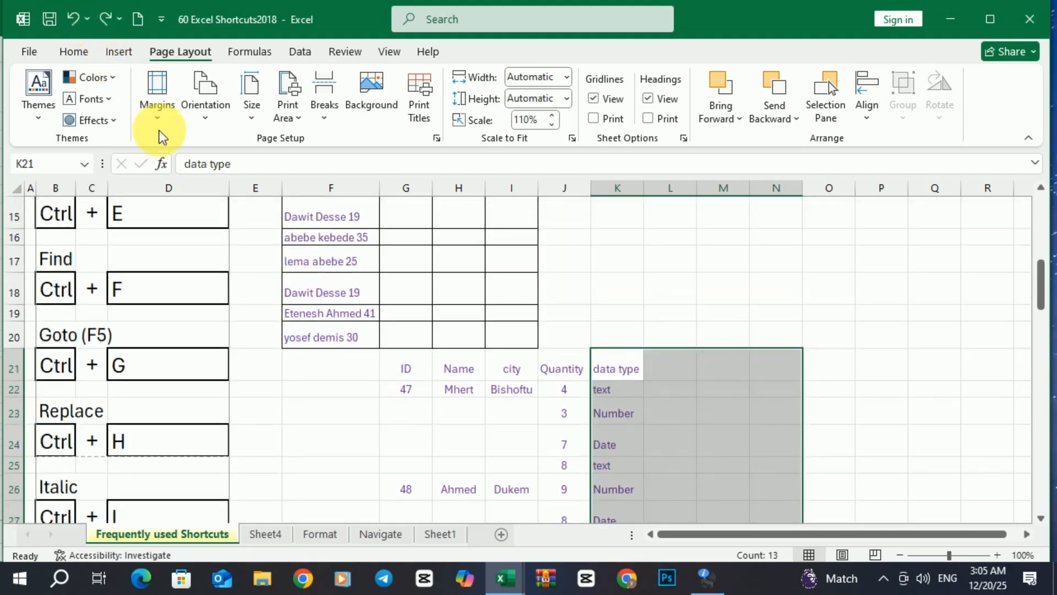
scroll(347, 303, "down", 4)
scroll(297, 328, "down", 3)
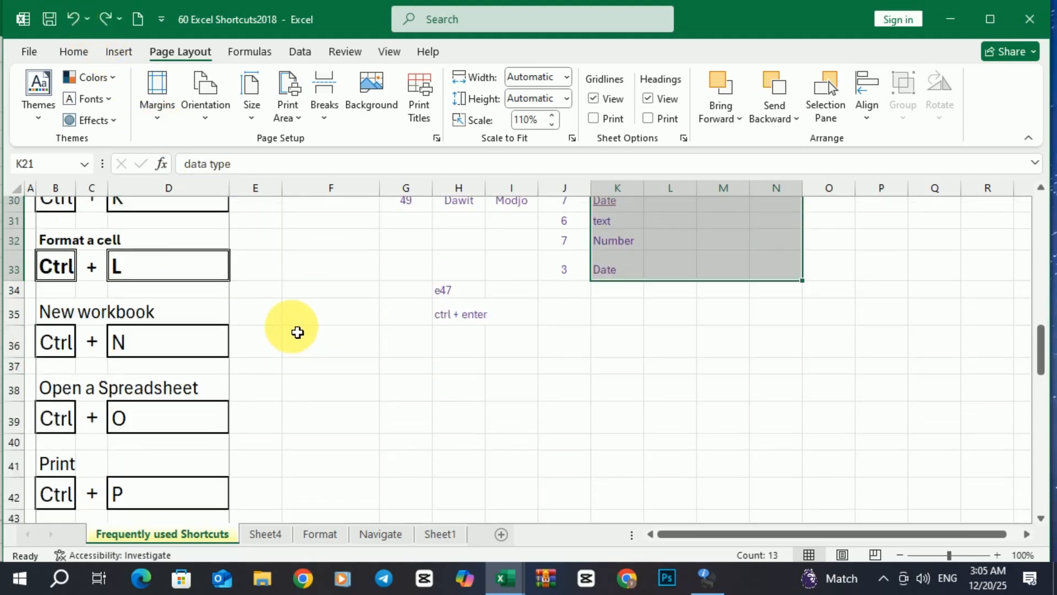
scroll(298, 332, "down", 3)
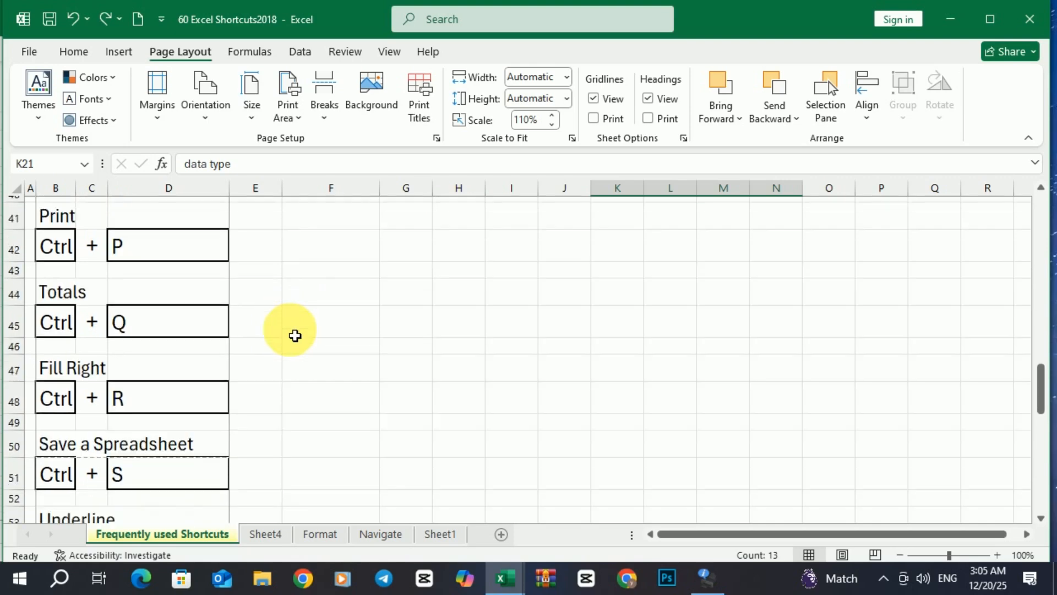
left_click(314, 319)
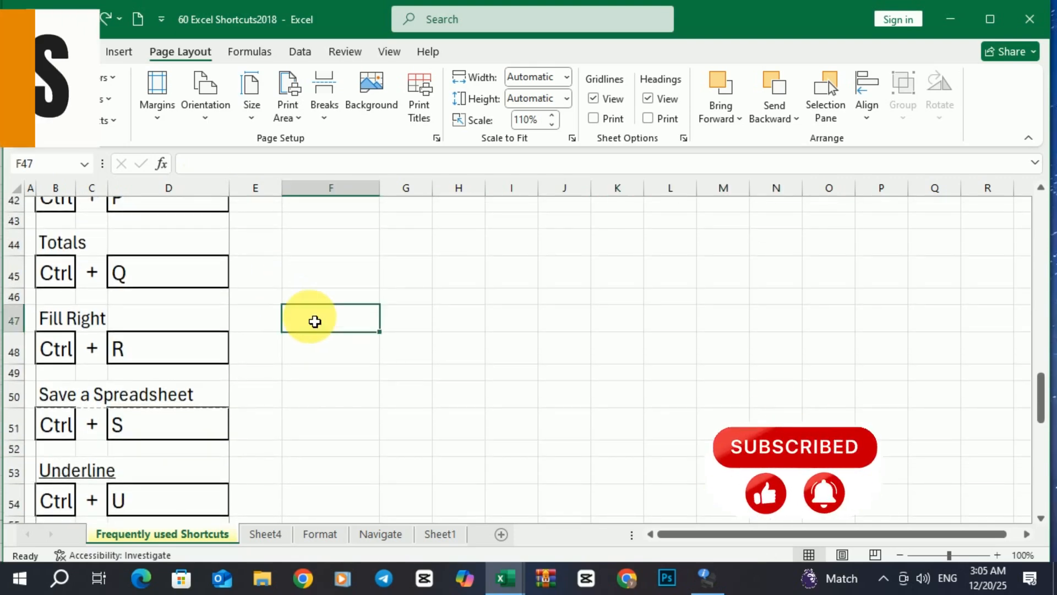
scroll(281, 322, "up", 2)
left_click(259, 306)
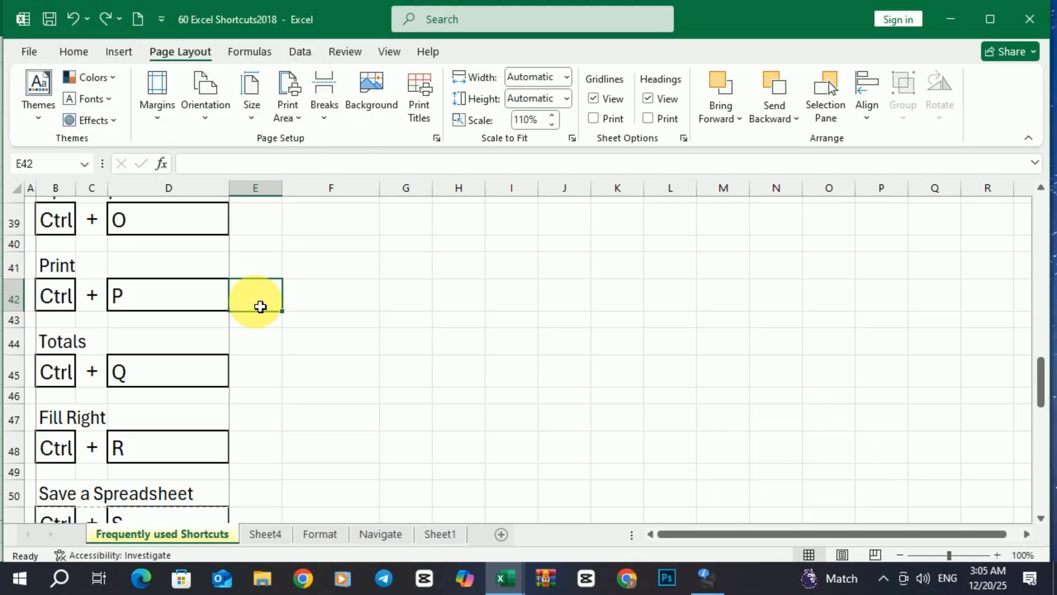
Start saving a copy named 'azi' in the Desktop folder
key("ctrl+s")
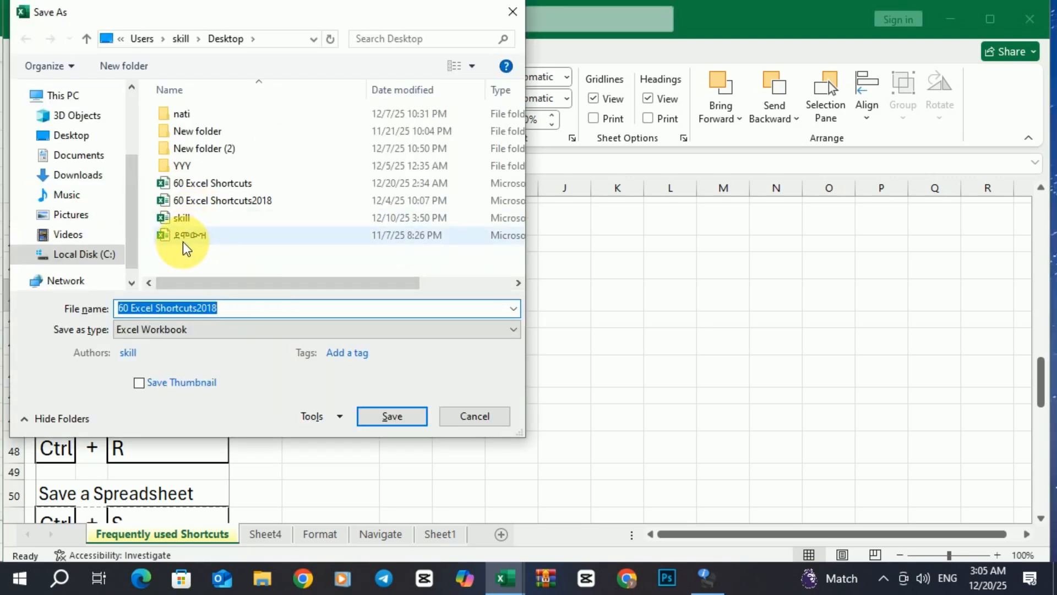
left_click(243, 316)
left_click_drag(244, 314, 121, 314)
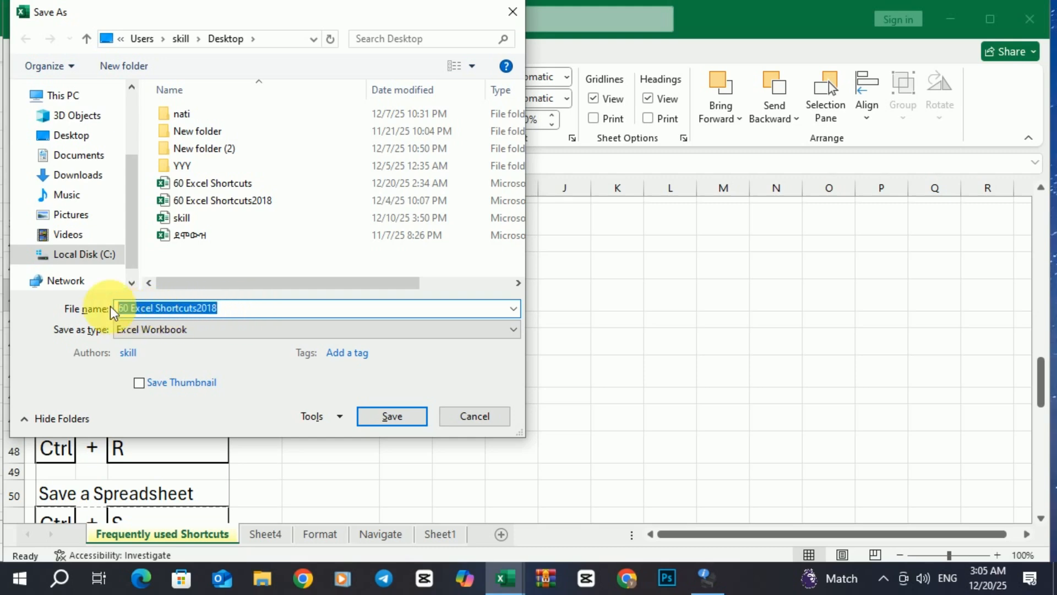
type("azi")
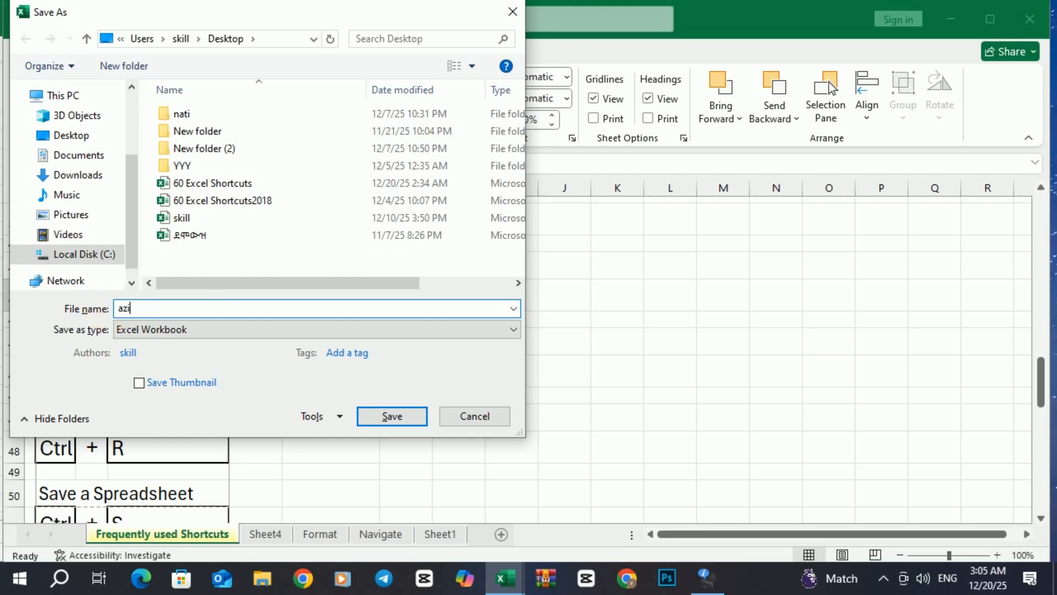
left_click(77, 140)
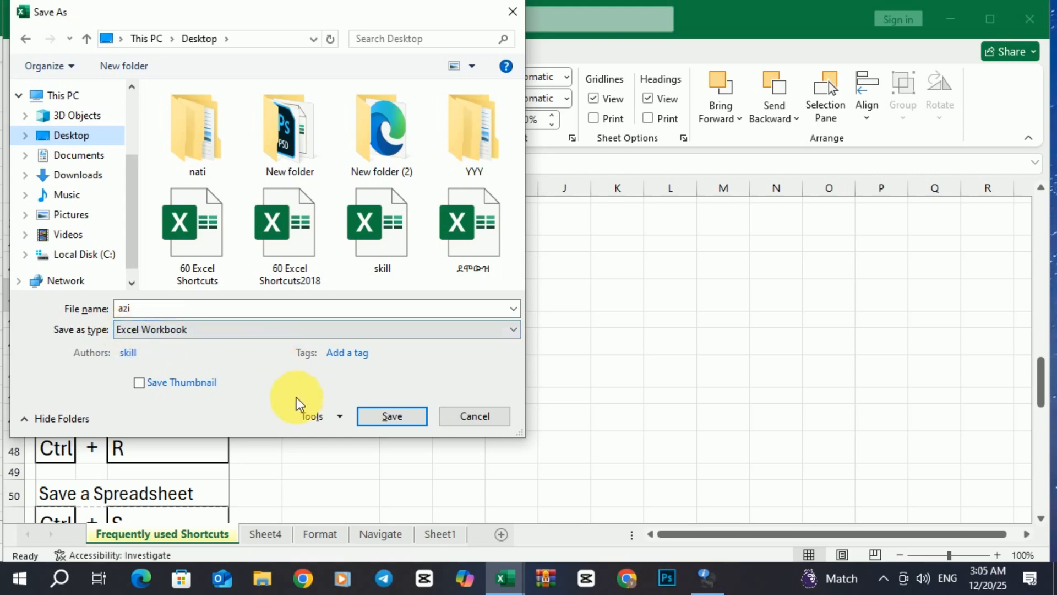
Set a password to open in General Options and save the workbook as azi
left_click(338, 417)
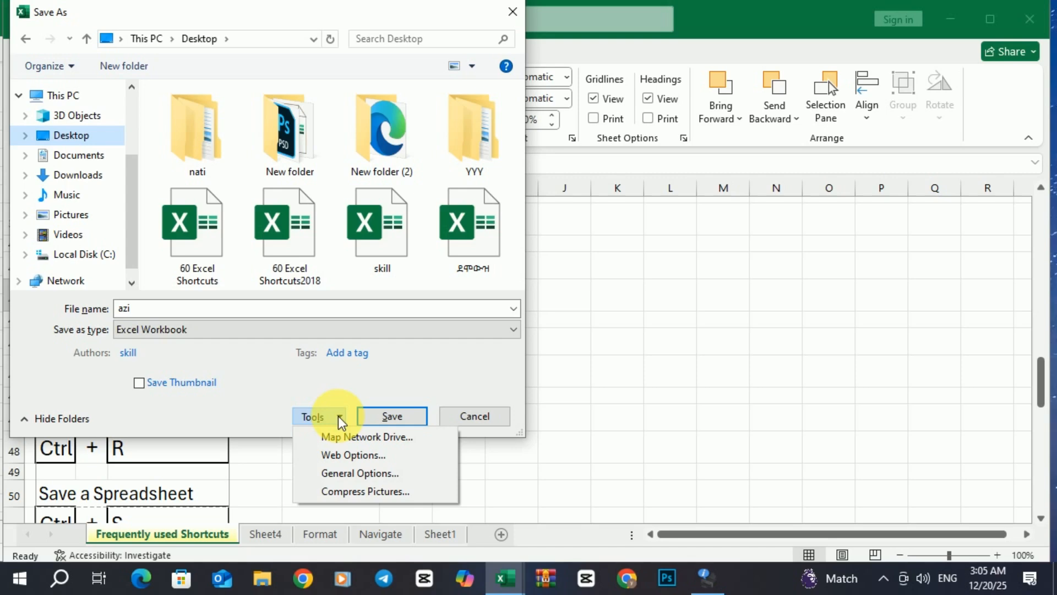
left_click(342, 473)
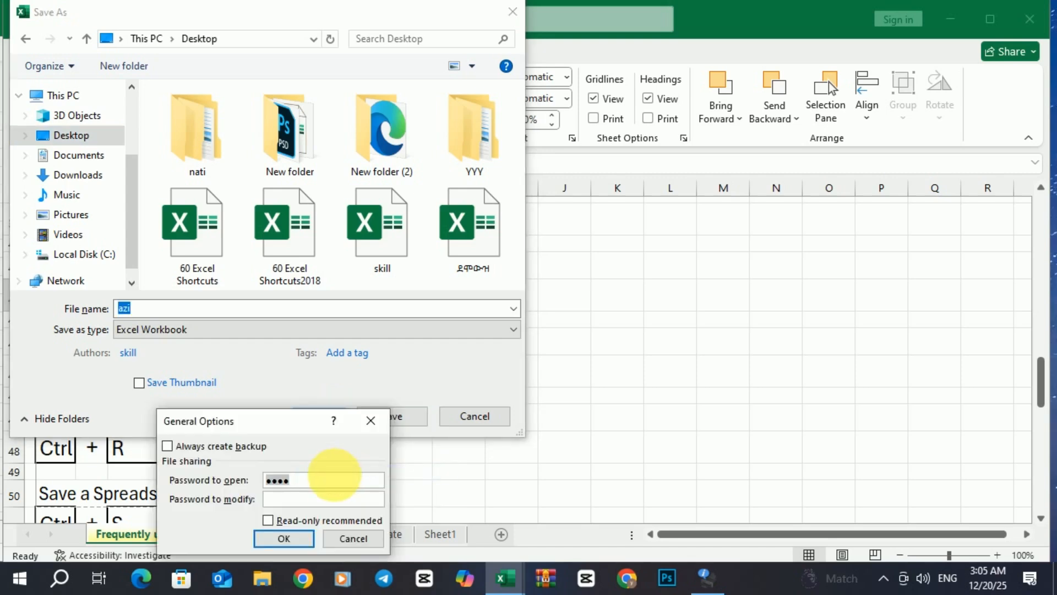
key("BackSpace")
key("BackSpace")
key("BackSpace")
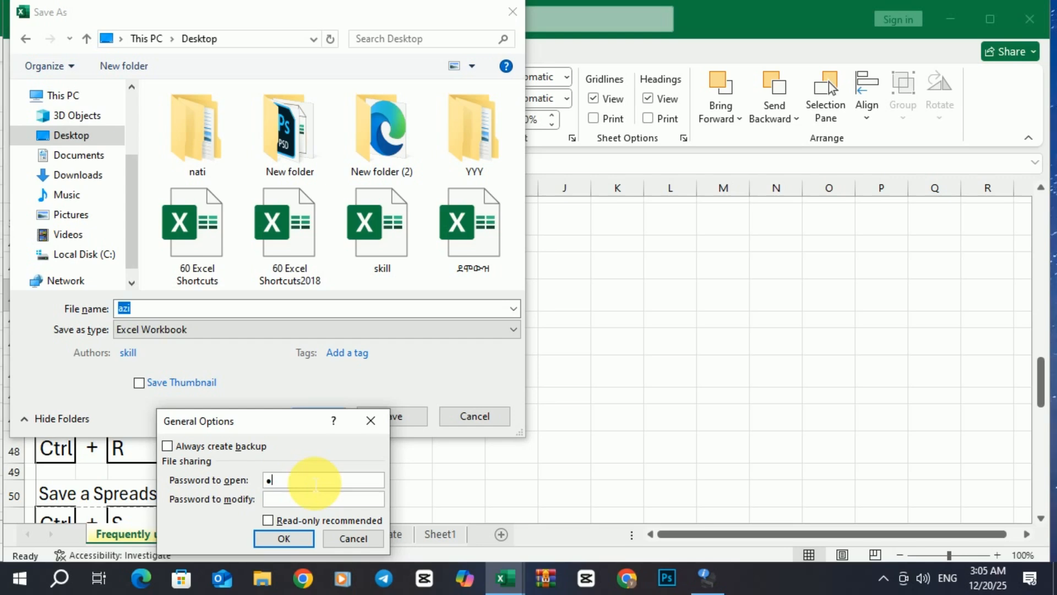
type("1")
left_click(284, 544)
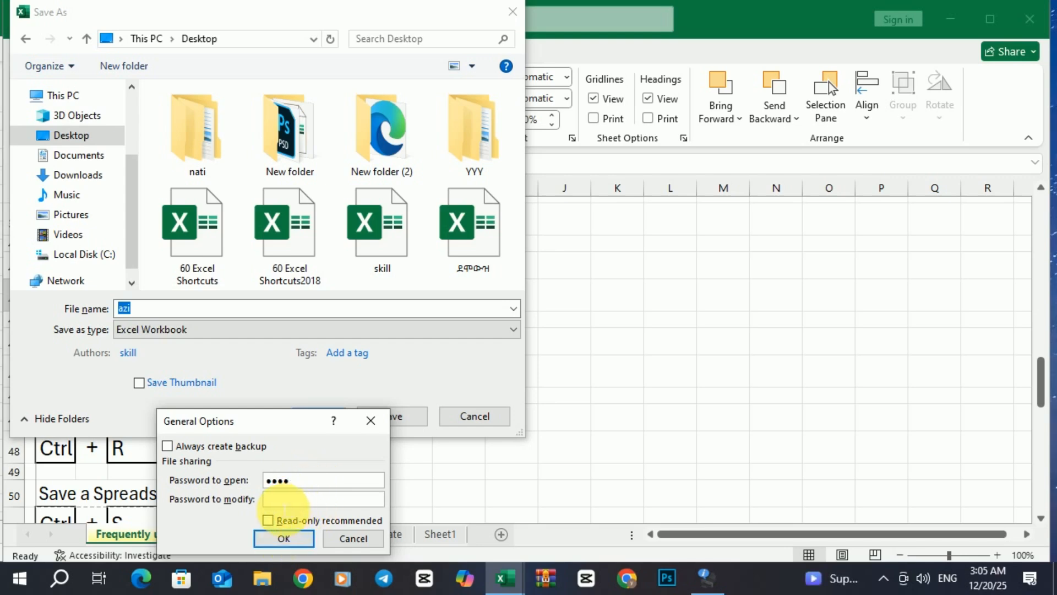
left_click(286, 538)
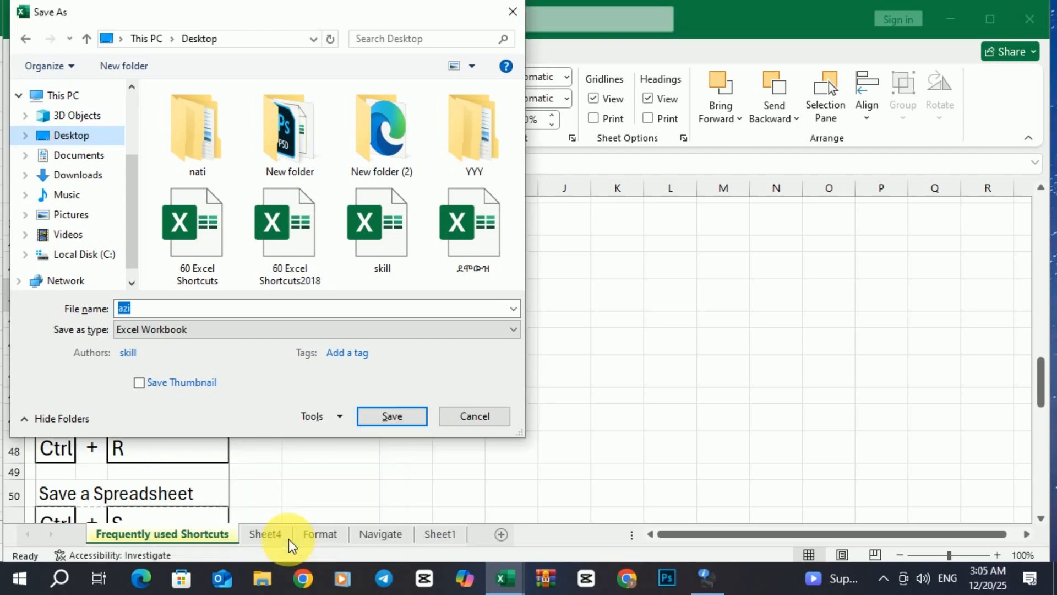
left_click(398, 419)
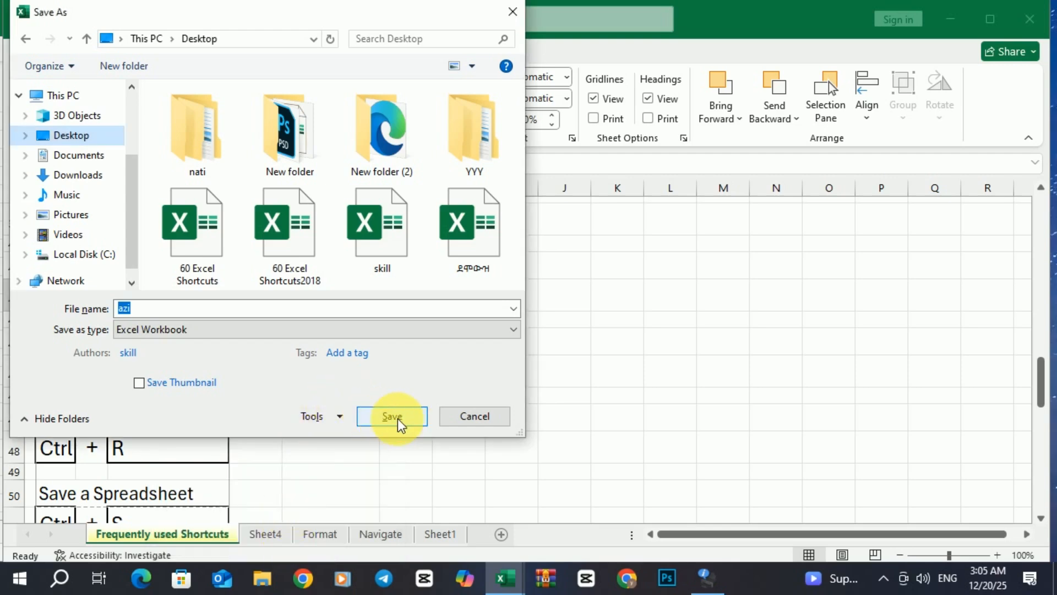
left_click(397, 418)
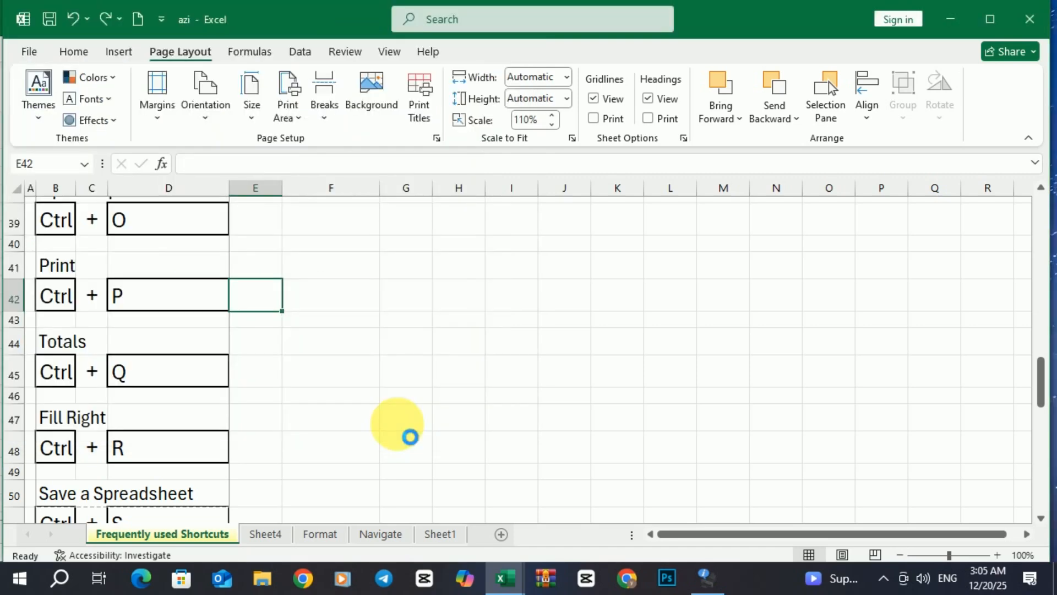
Close azi, minimize the 60 Excel Shortcuts window, and place the azi file on the desktop
left_click(1030, 19)
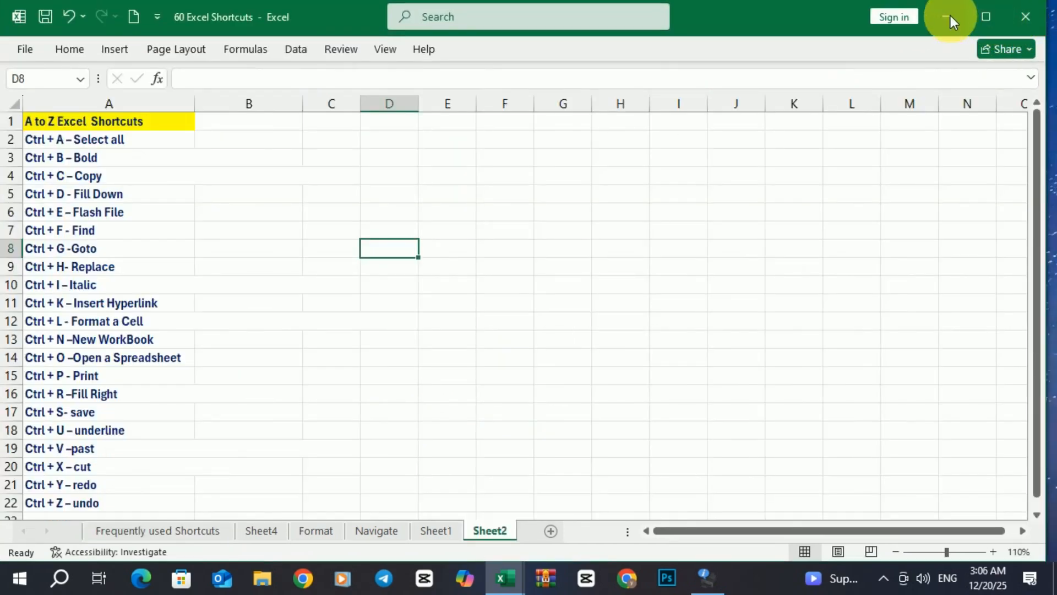
left_click(950, 18)
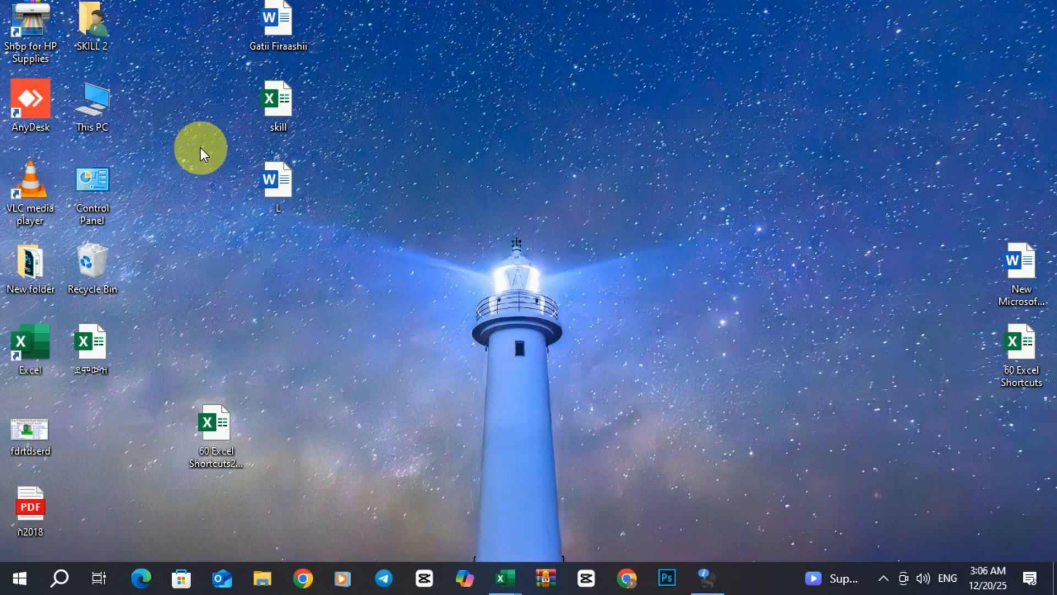
left_click_drag(149, 2, 131, 368)
left_click_drag(107, 417, 92, 421)
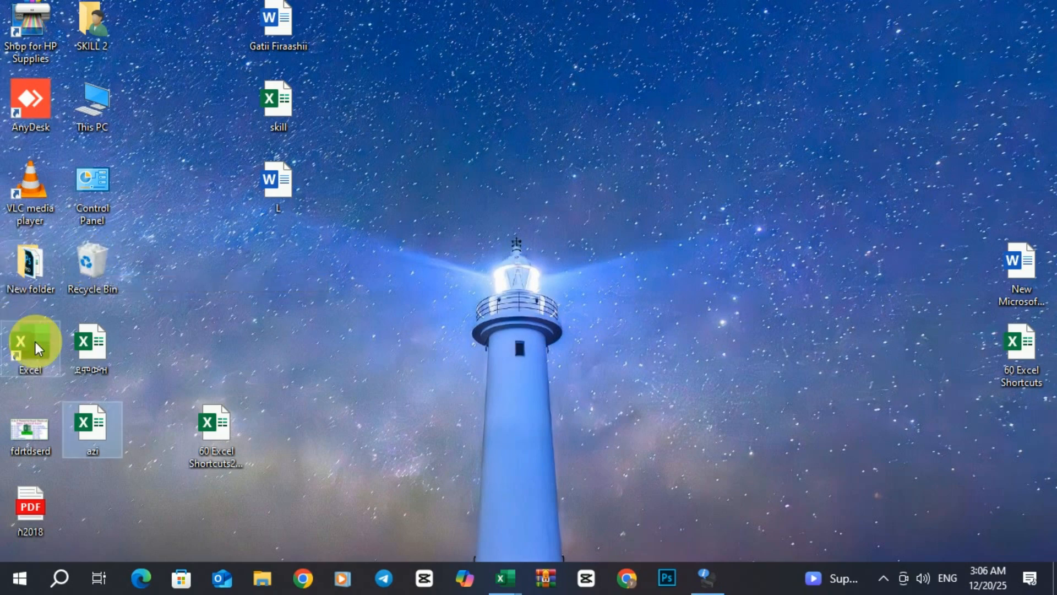
Open azi from the desktop, enter its password to unlock it, and bring the window into view
double_click(91, 428)
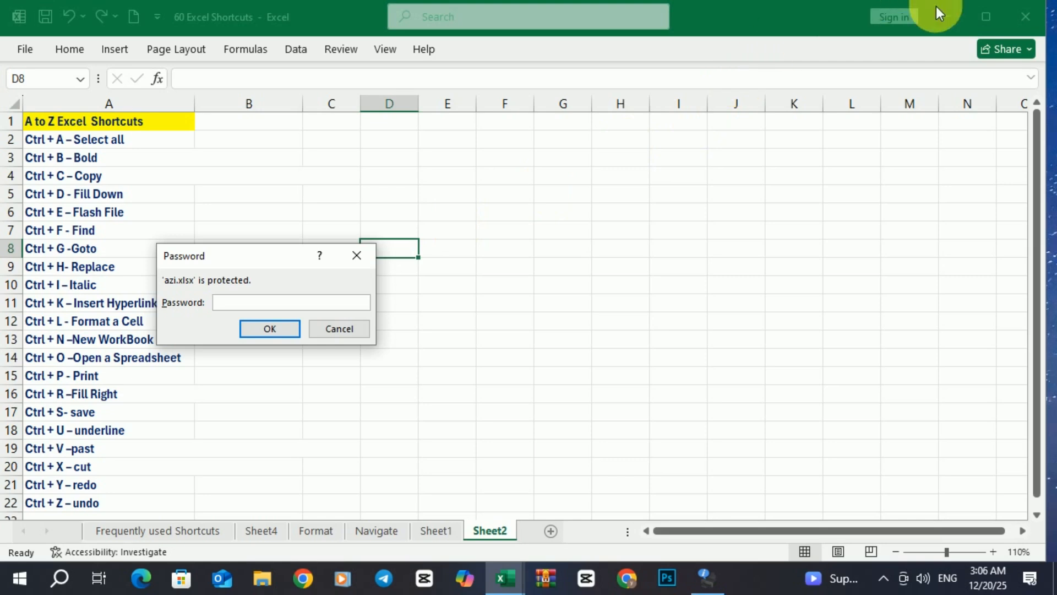
type("1234")
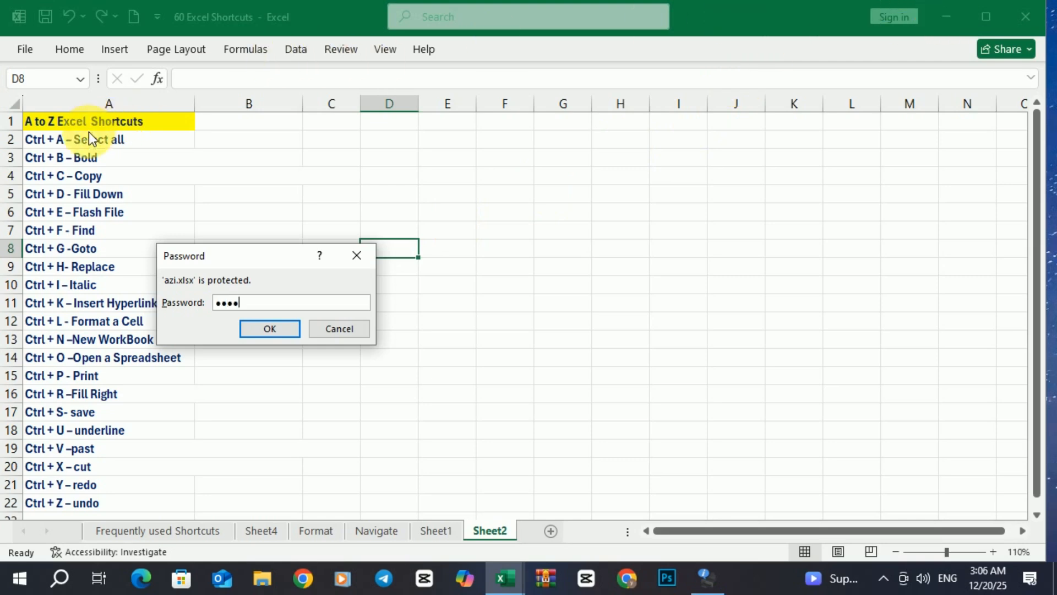
left_click(284, 333)
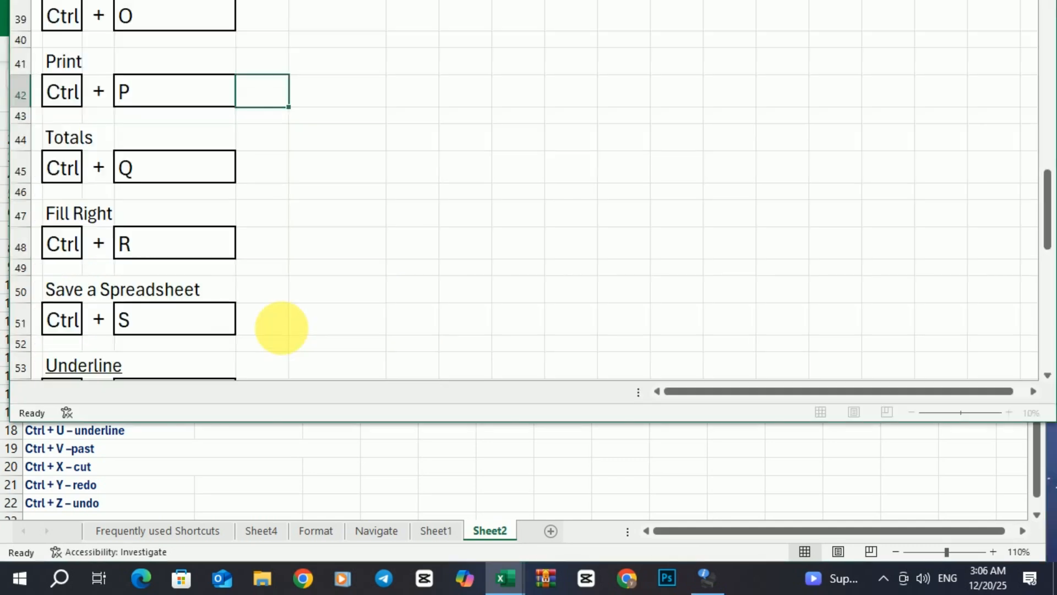
left_click_drag(754, 0, 755, 22)
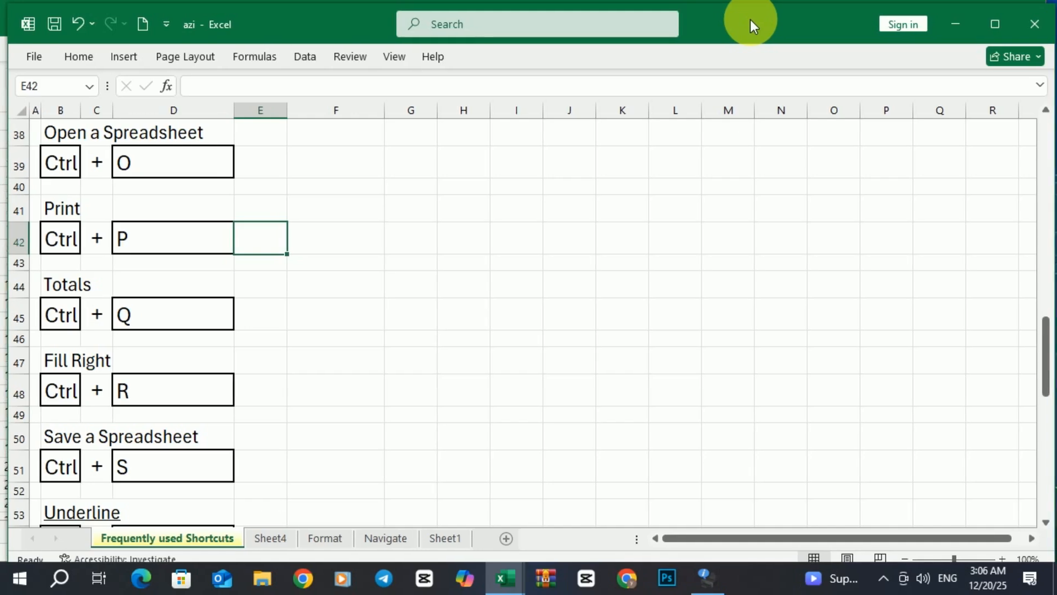
Copy the Paste label from B56 into F57
scroll(306, 329, "down", 1)
scroll(308, 329, "down", 4)
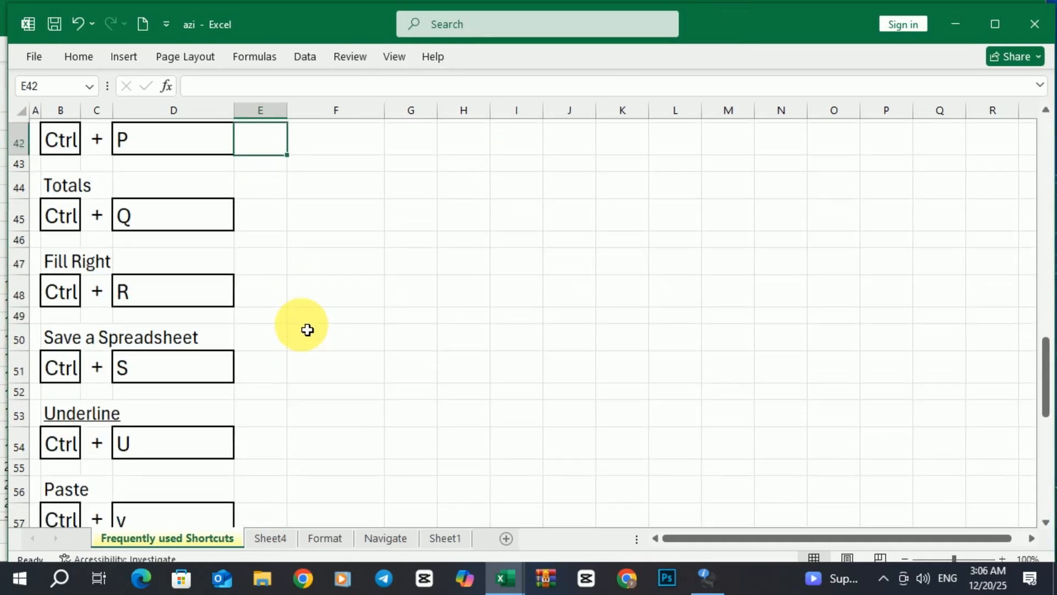
scroll(308, 318, "down", 1)
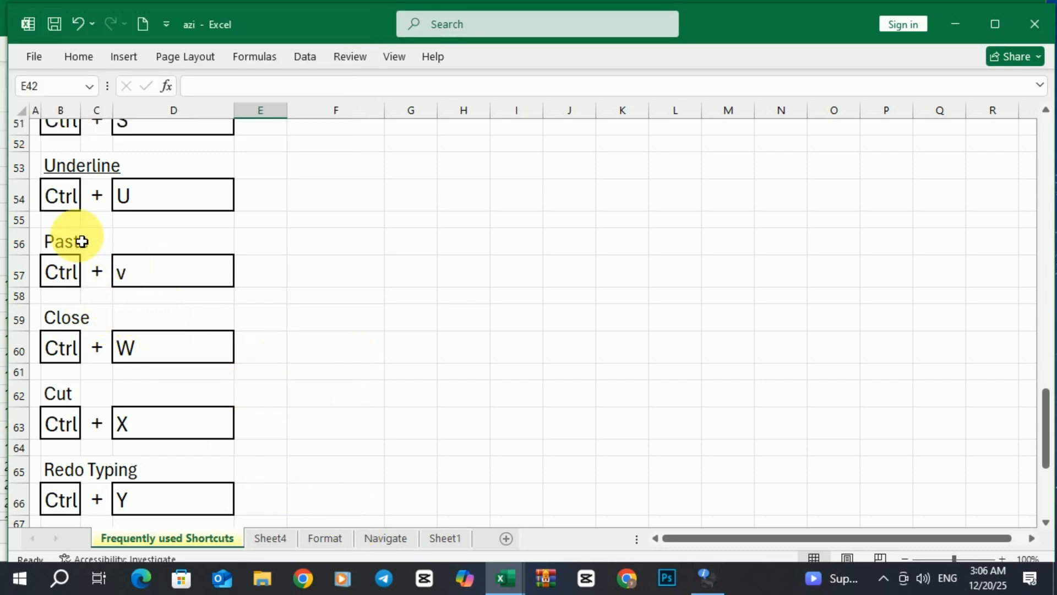
left_click(66, 250)
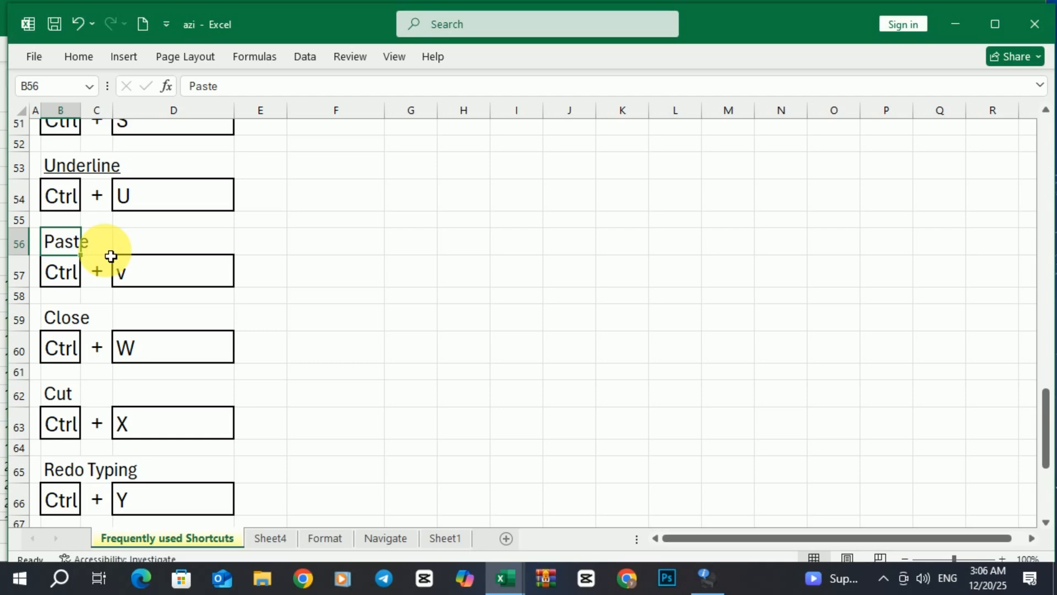
key("ctrl+c")
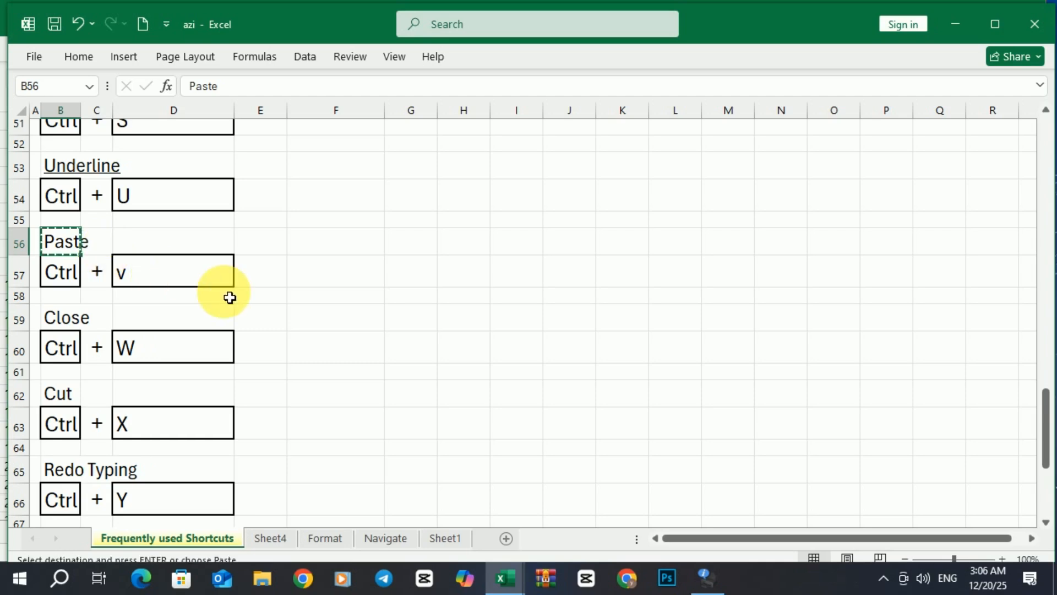
left_click(352, 279)
key("ctrl+v")
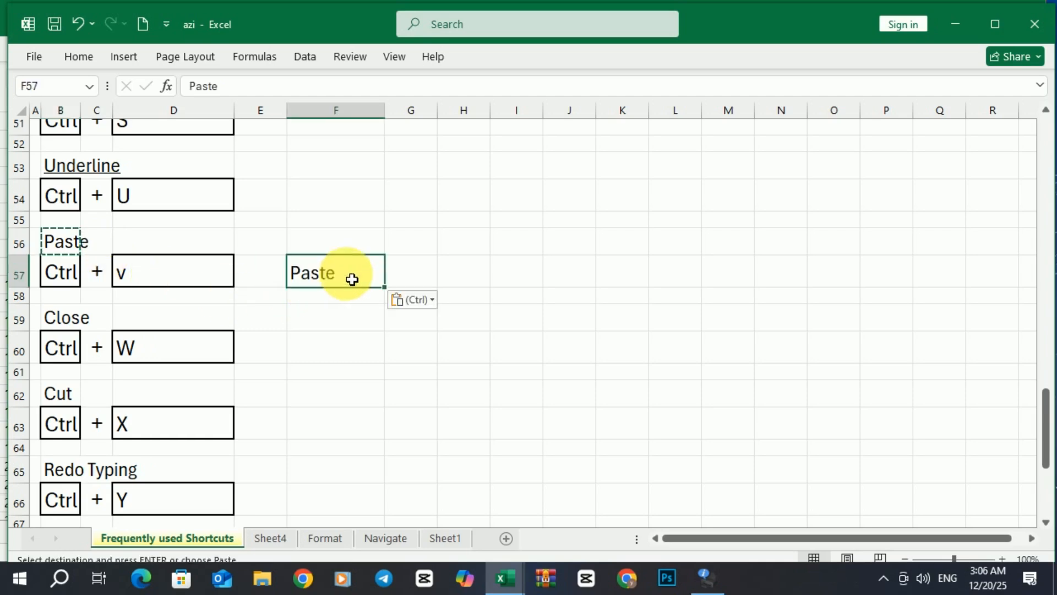
Underline the pasted Paste label in F57
left_click(471, 236)
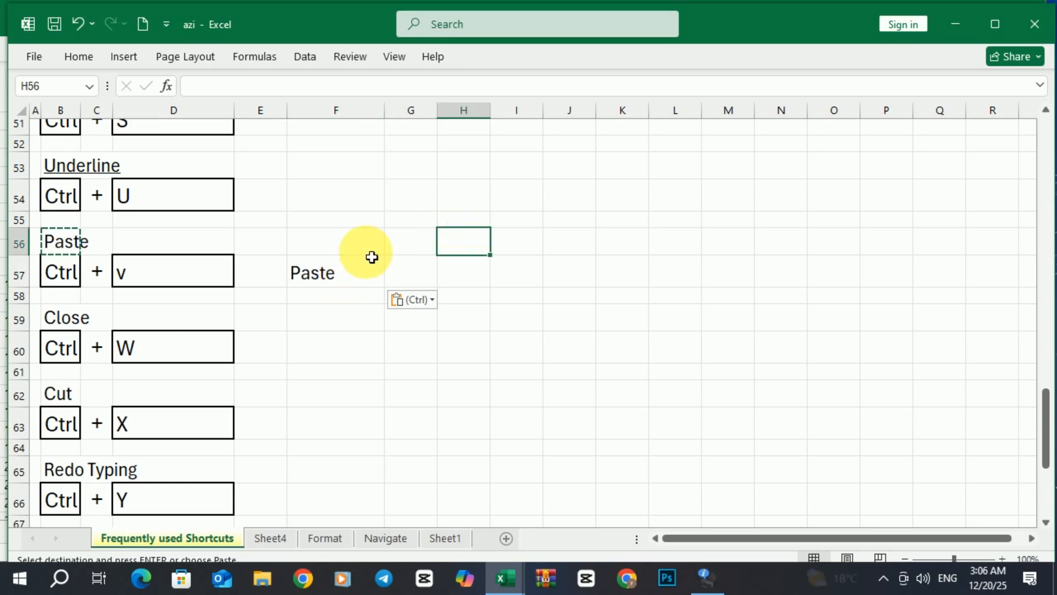
left_click(320, 279)
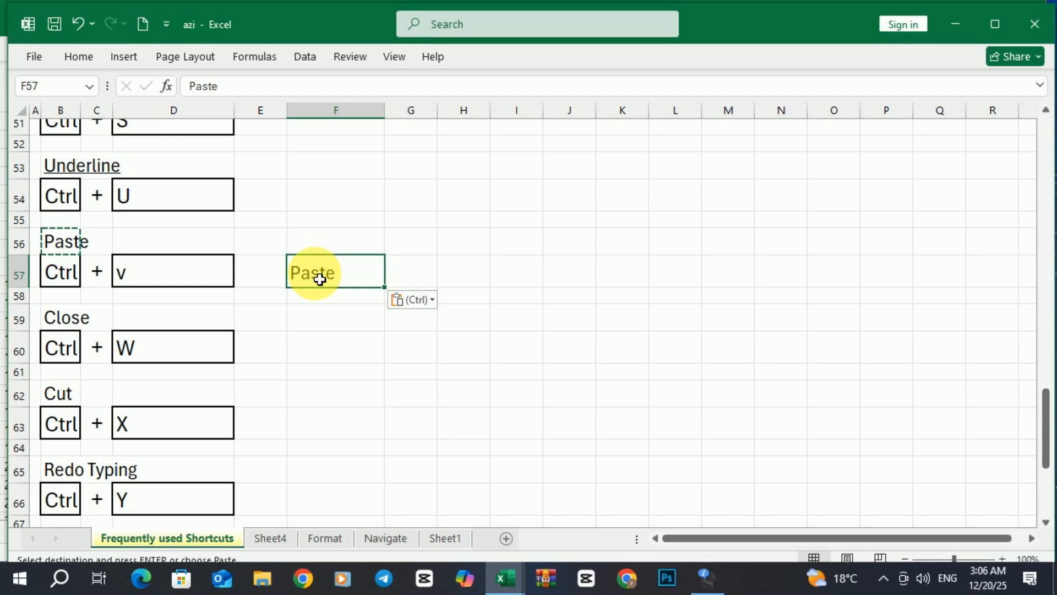
key("Escape")
left_click(519, 220)
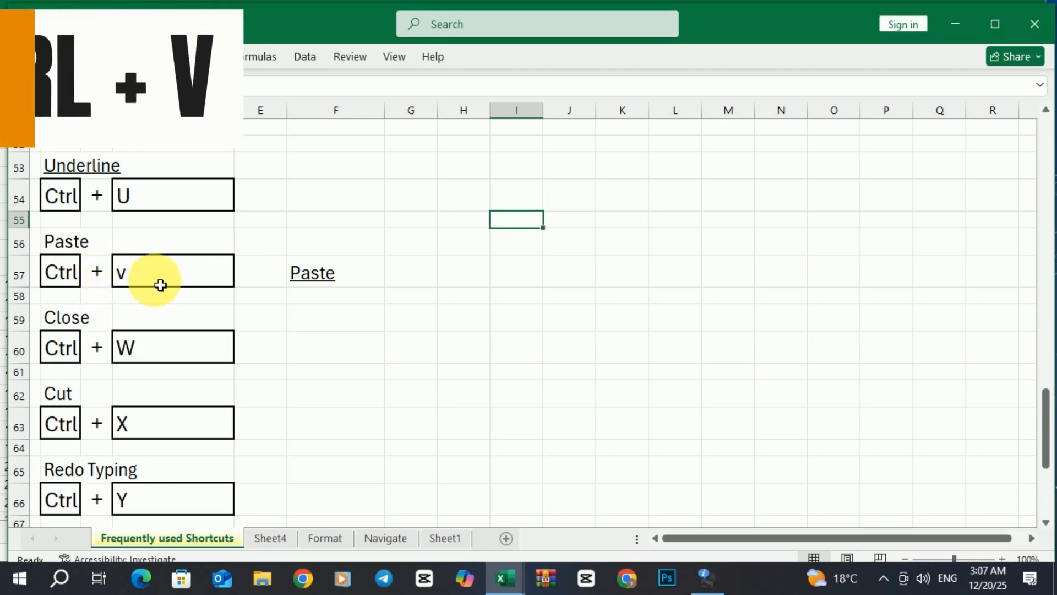
left_click(330, 283)
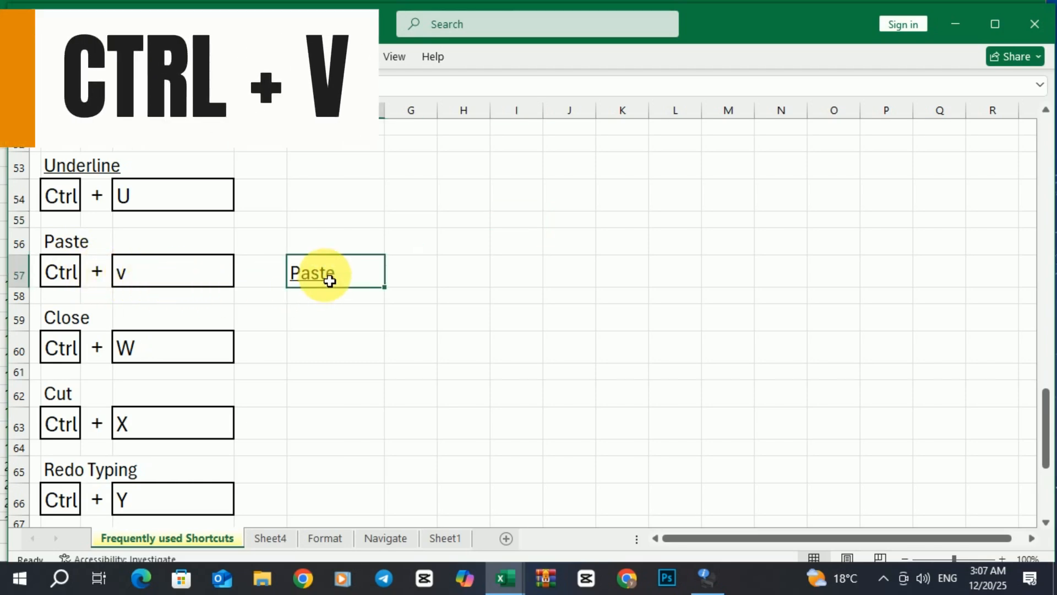
Copy F57's underlined Paste into all sixteen cells of F59:I62
key("ctrl+c")
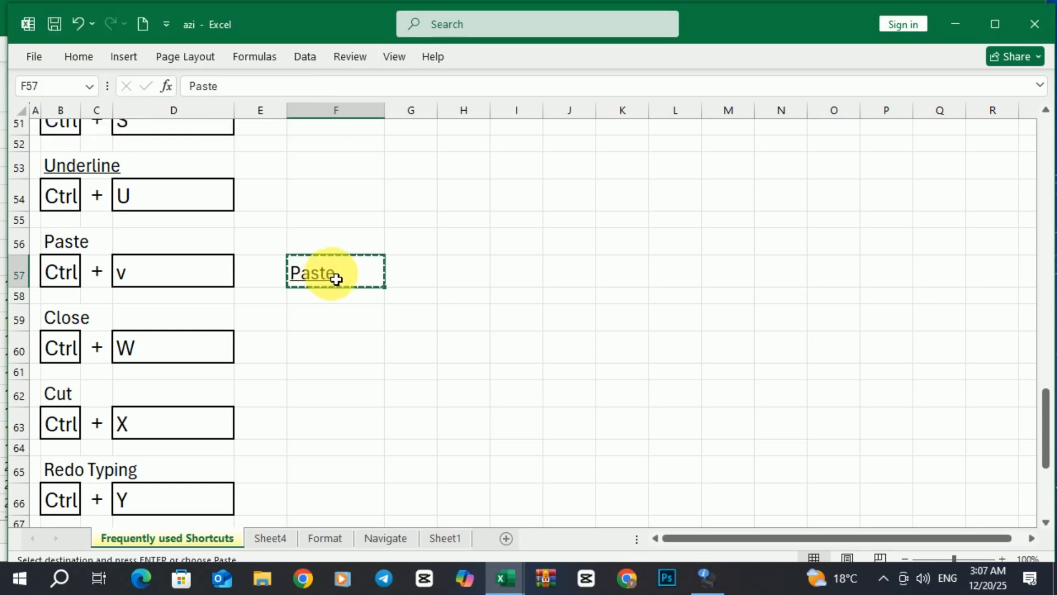
left_click_drag(366, 324, 524, 402)
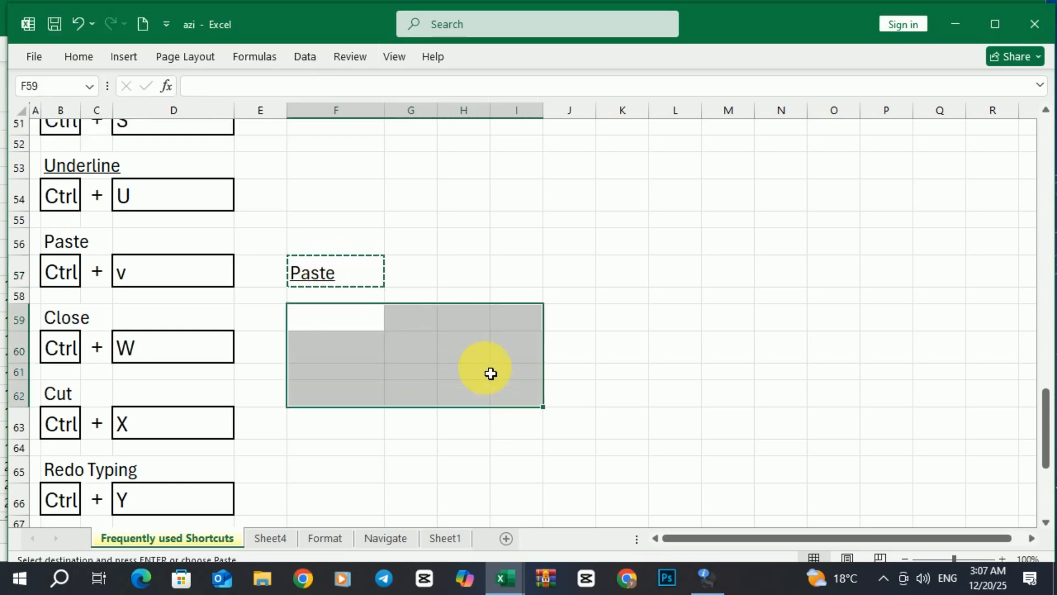
key("ctrl+v")
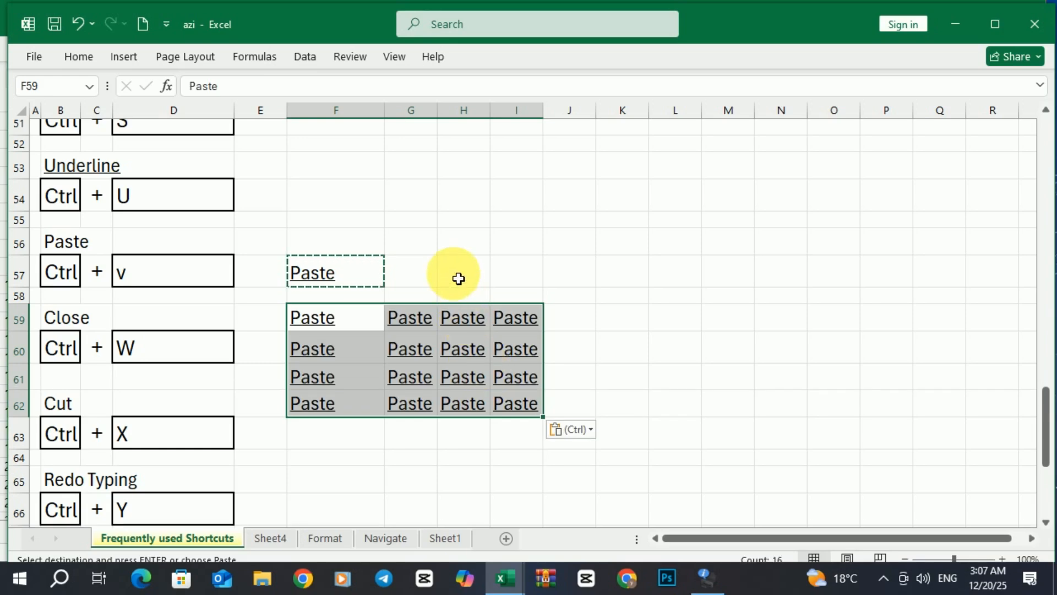
left_click(432, 274)
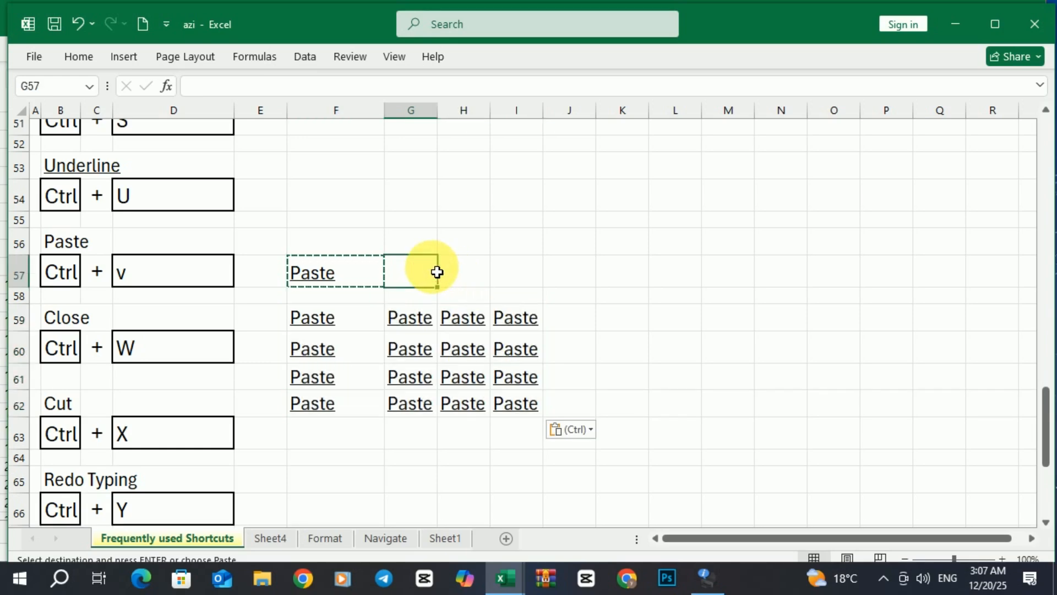
Reselect the F59:I62 block and cut it with Ctrl+X
scroll(431, 282, "down", 1)
scroll(422, 291, "down", 1)
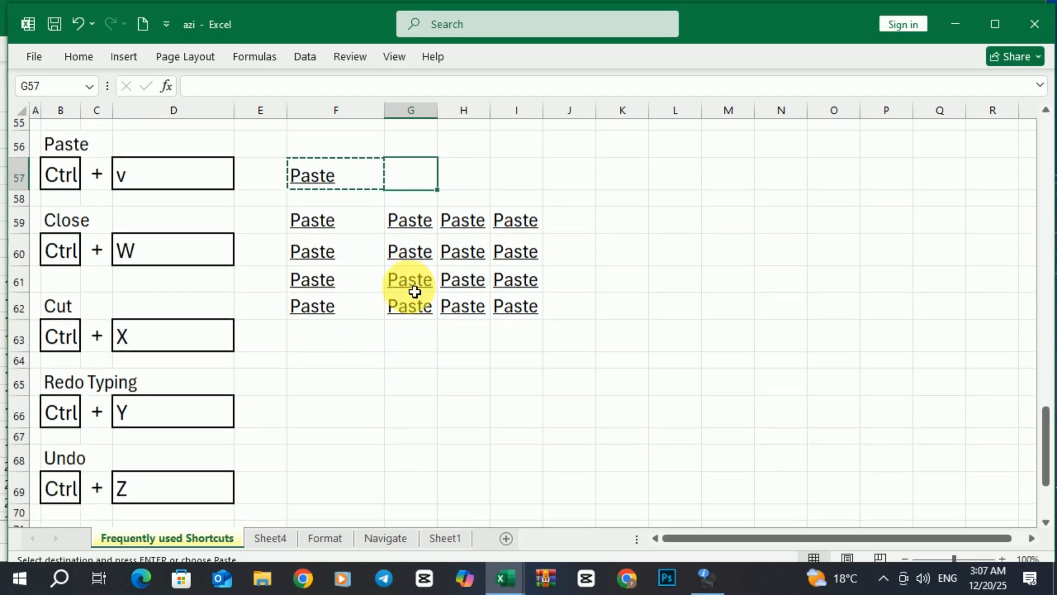
left_click(320, 231)
left_click_drag(320, 231, 519, 311)
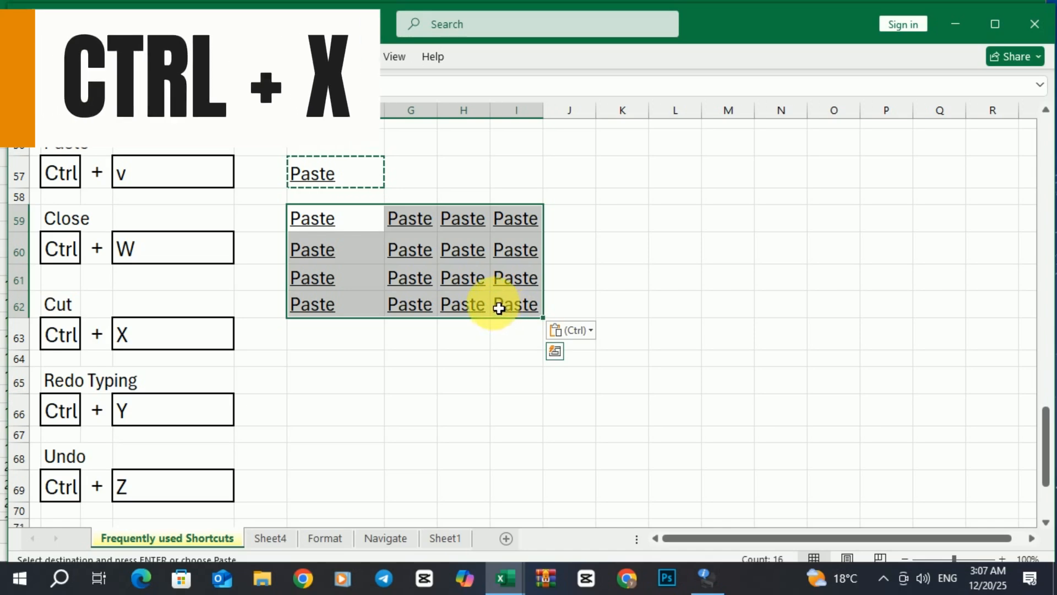
key("ctrl+x")
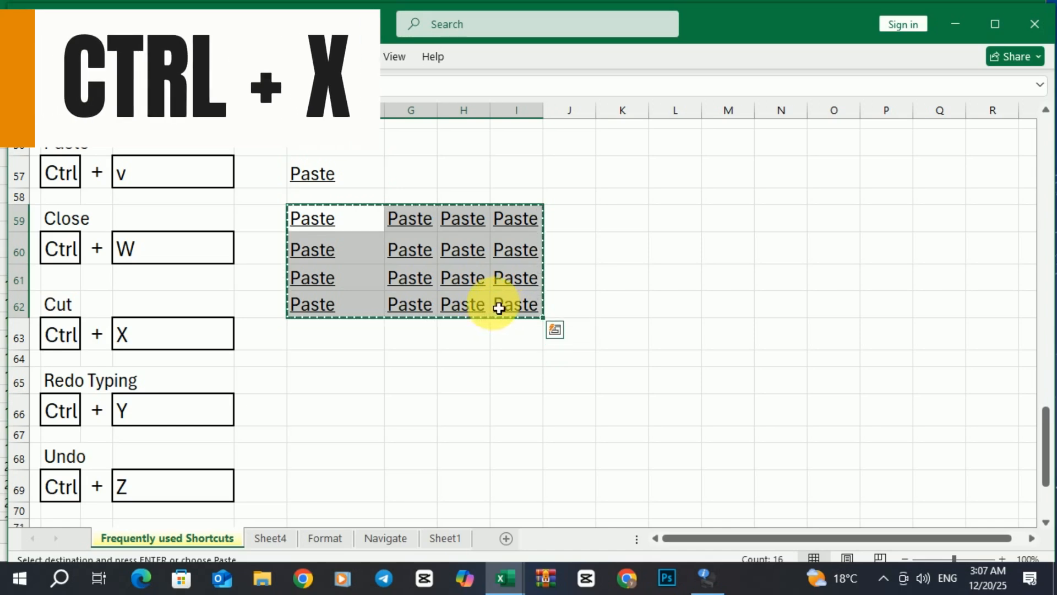
Paste the cut block at L63:O66, then undo twice to remove the move and the fill
left_click(670, 338)
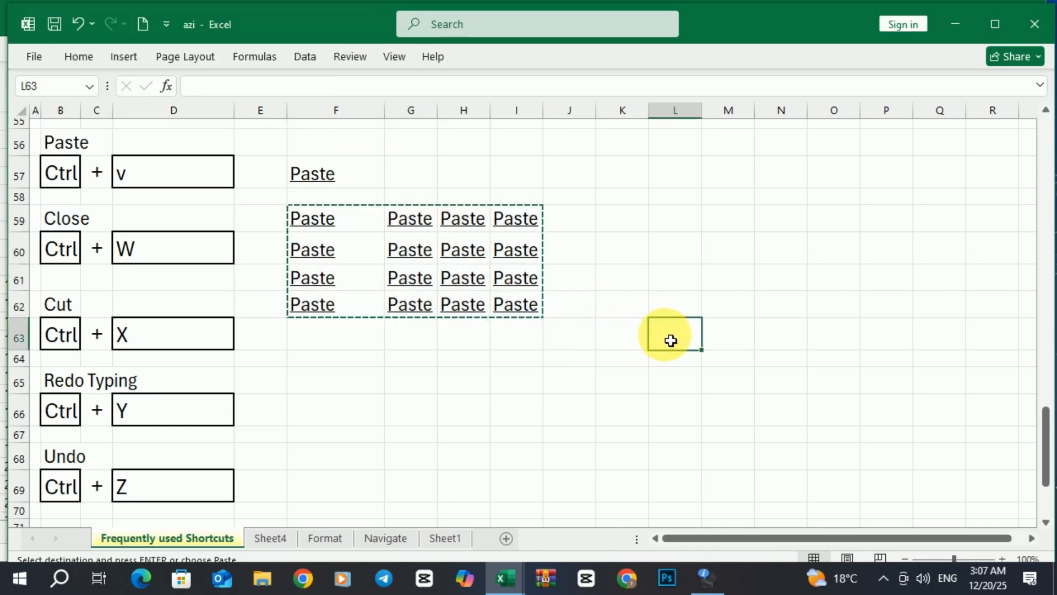
key("ctrl+v")
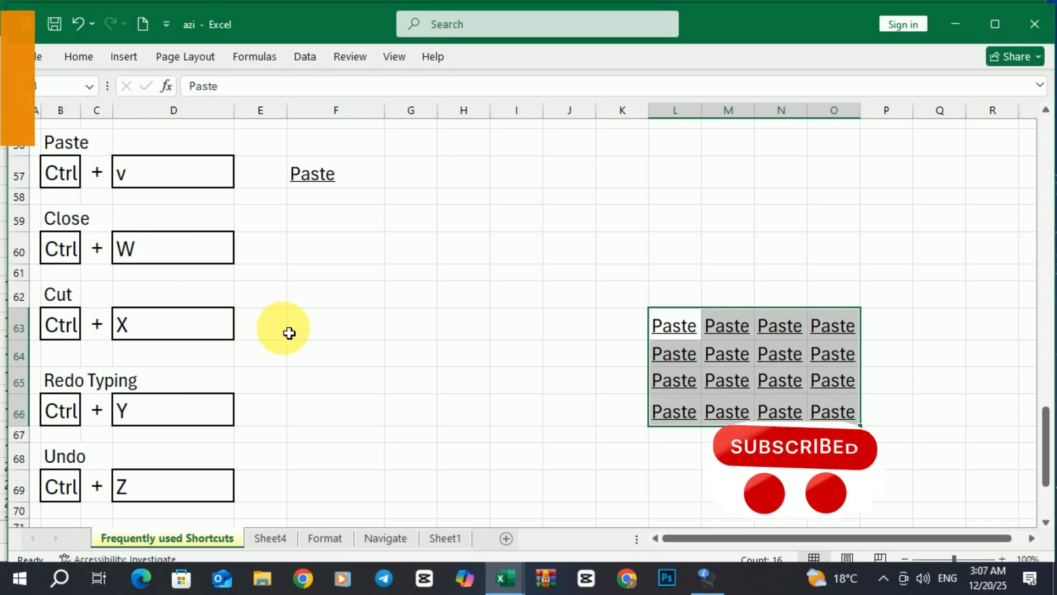
key("ctrl+z")
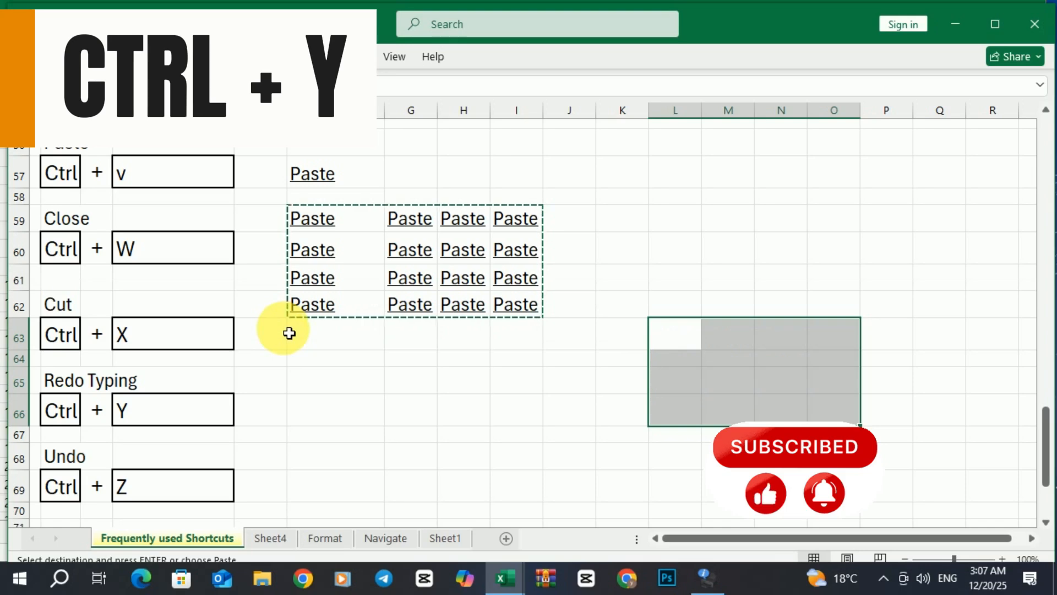
key("ctrl+z")
key("ctrl+z")
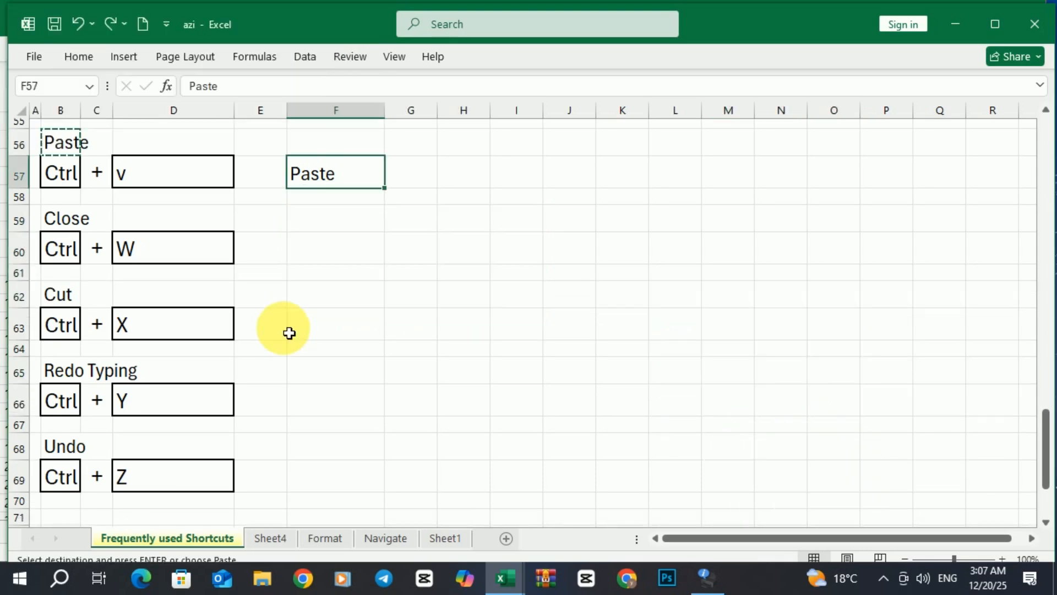